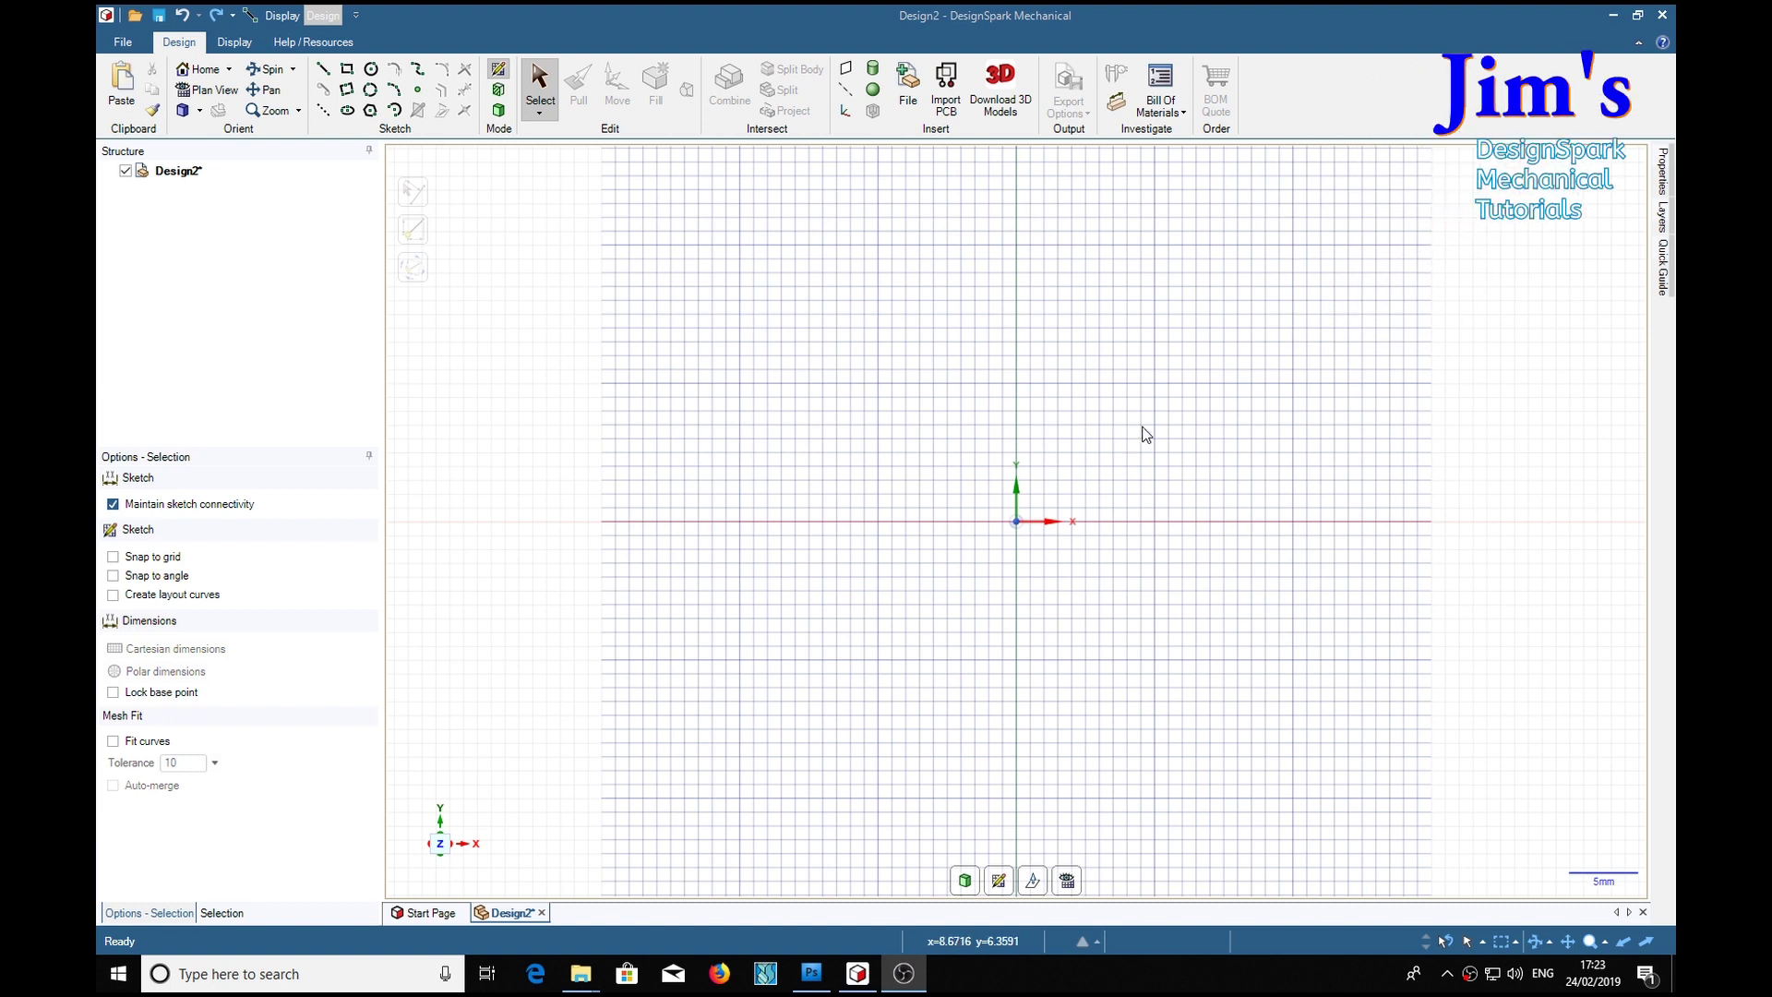
# Insert the image "Vintage Strat body 62 copy.jpg" and place it on the sketch grid near the origin.
pyautogui.click(907, 85)
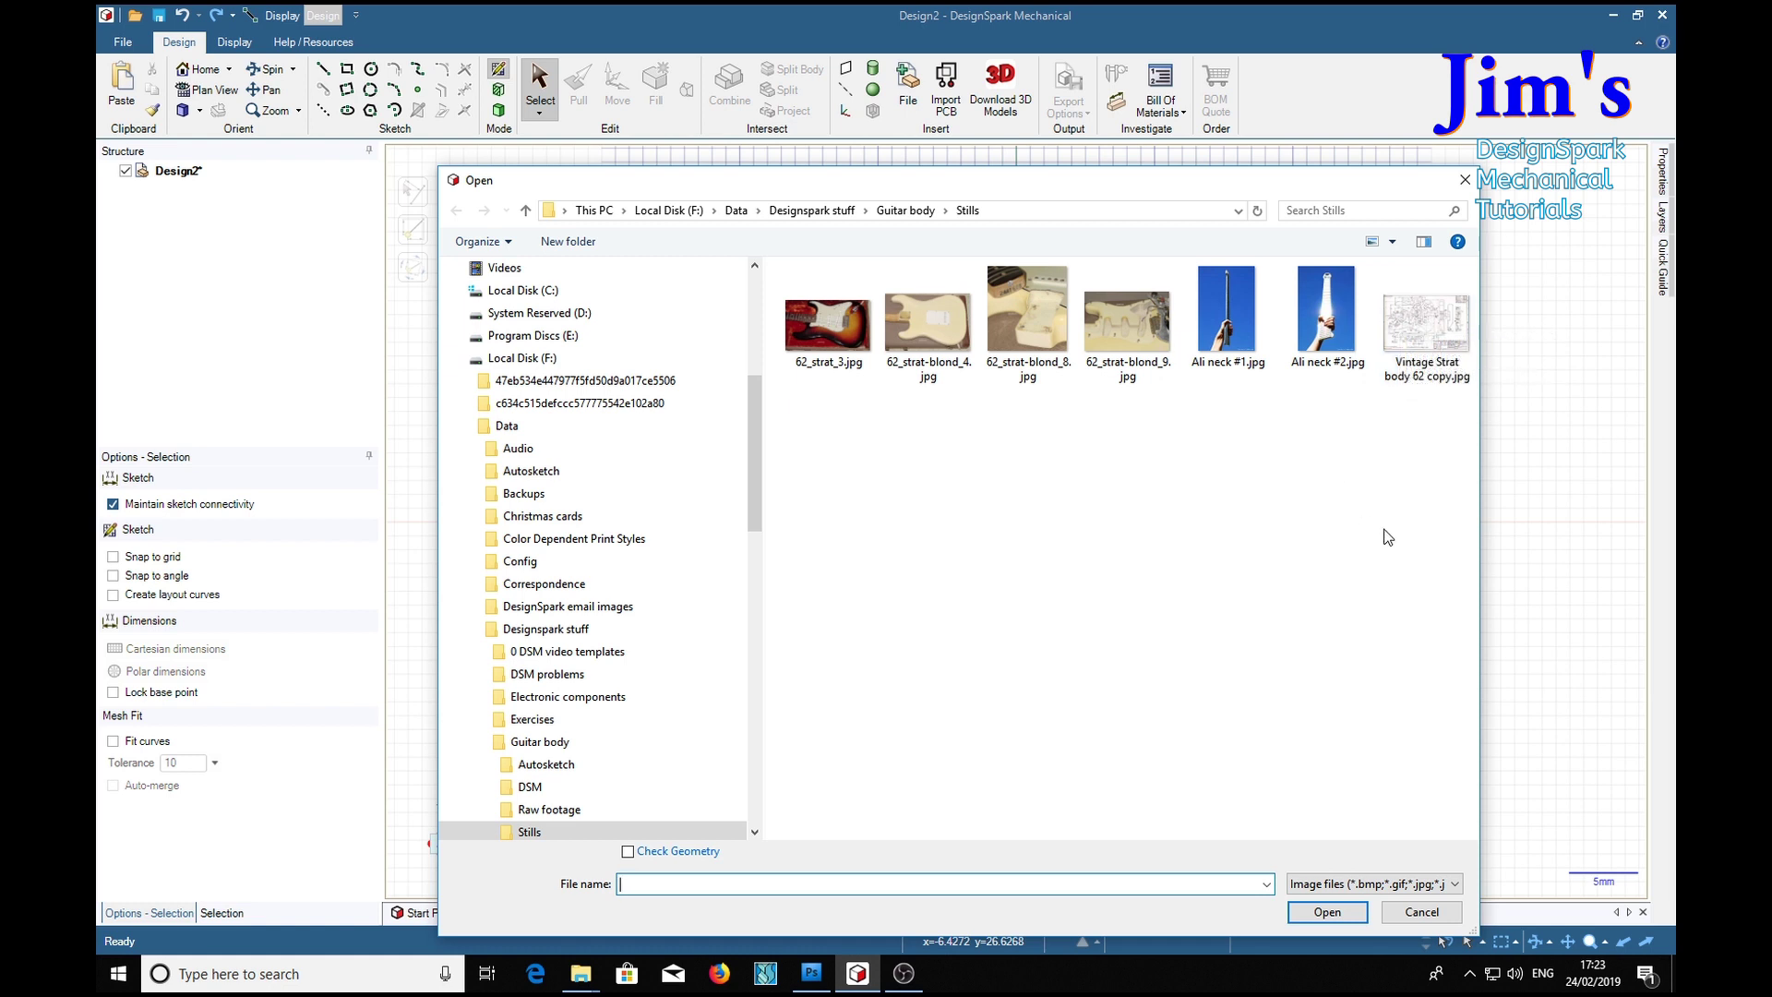
pyautogui.click(1403, 318)
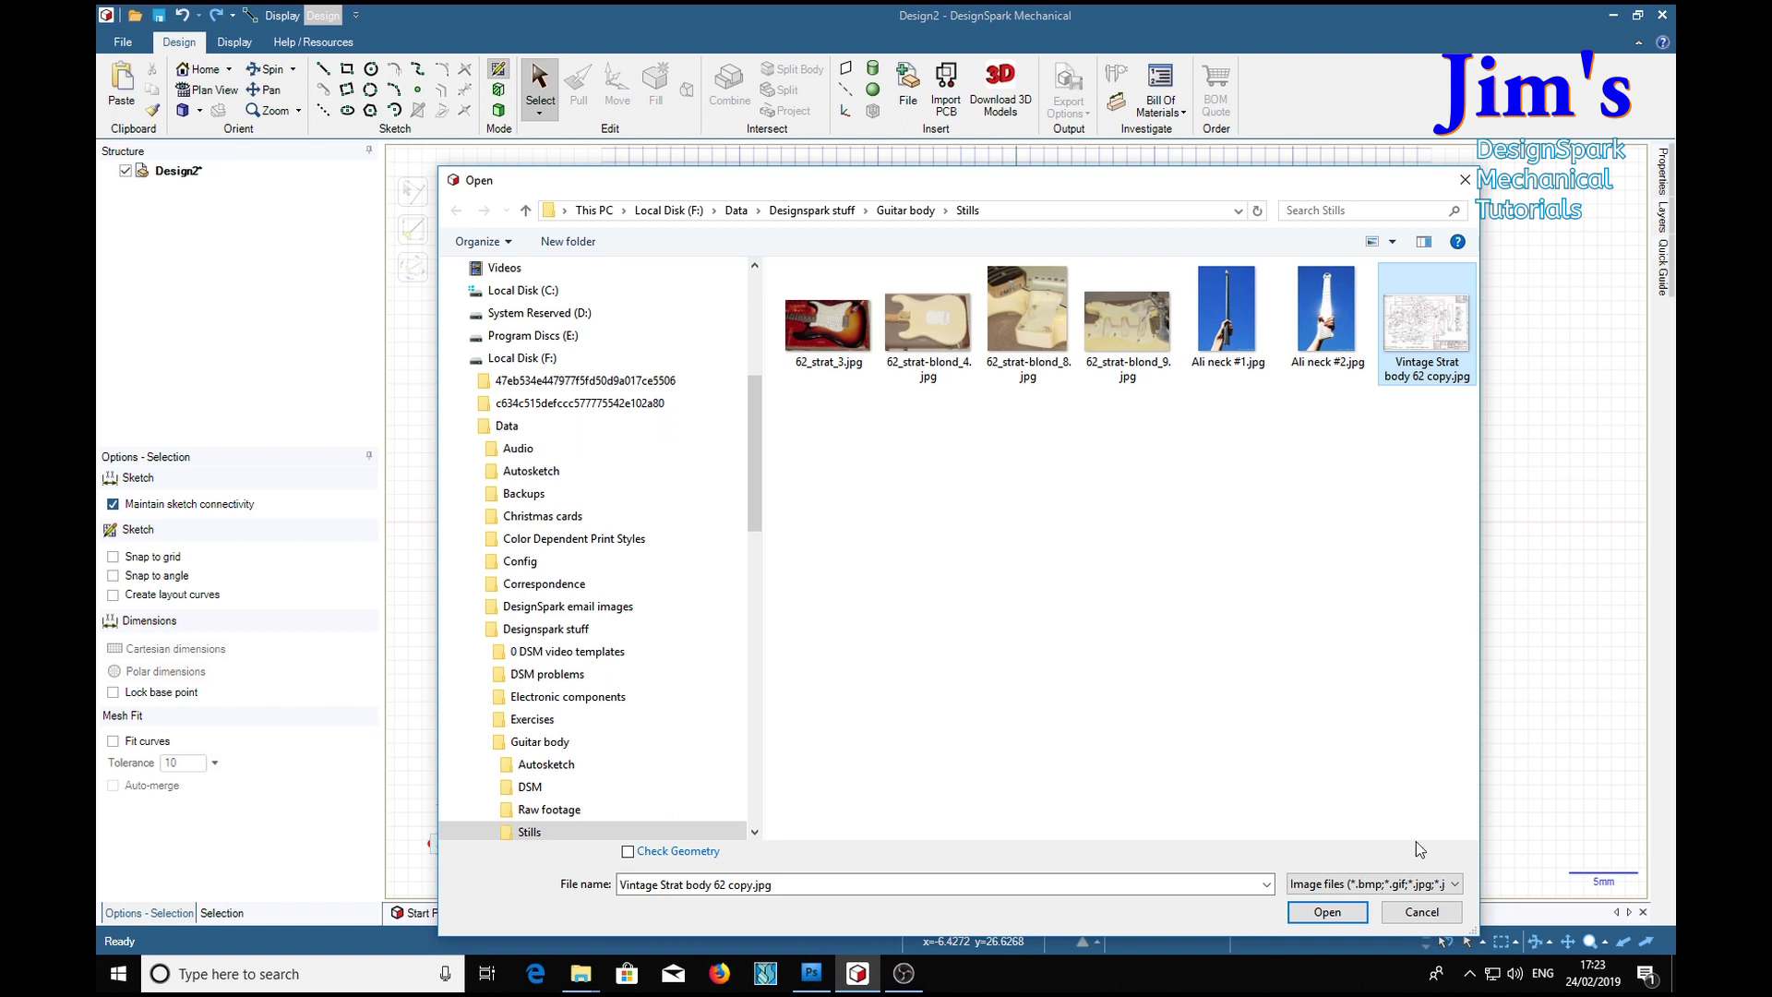
pyautogui.click(1327, 919)
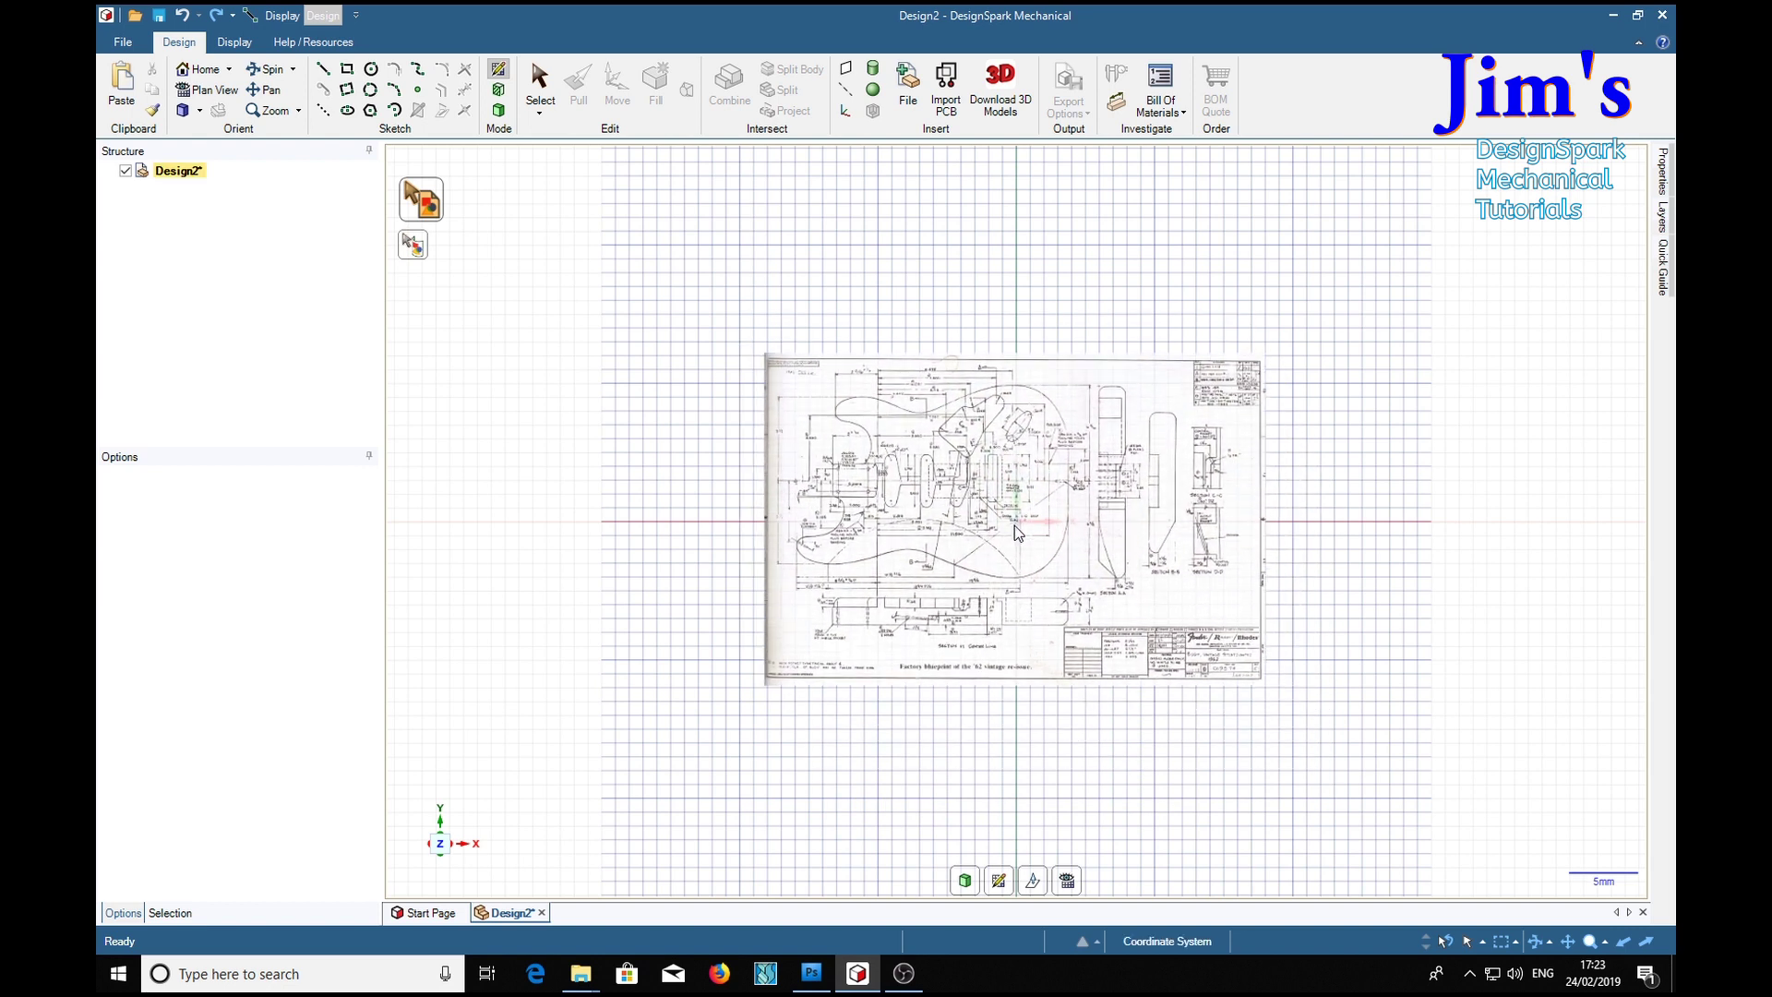
pyautogui.click(1013, 532)
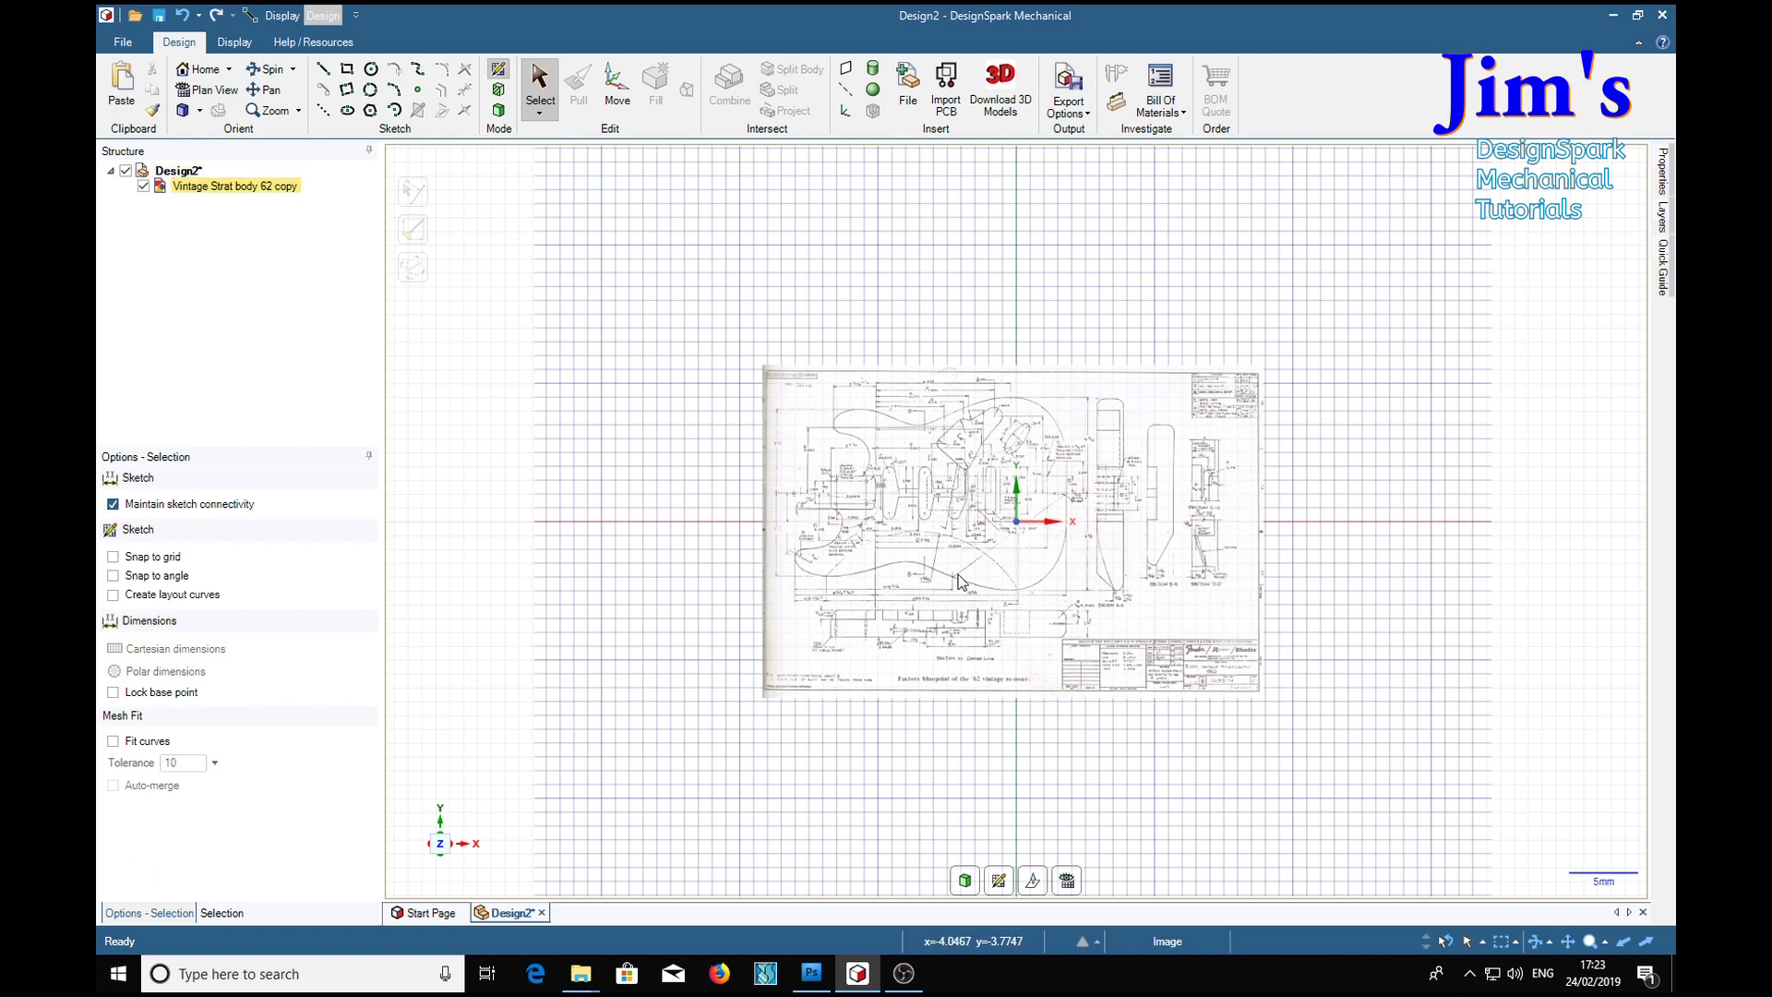
# Examine the guitar body blueprint's dimensions, especially the 12 3/4 length below the body outline.
pyautogui.scroll(3, 943, 557)
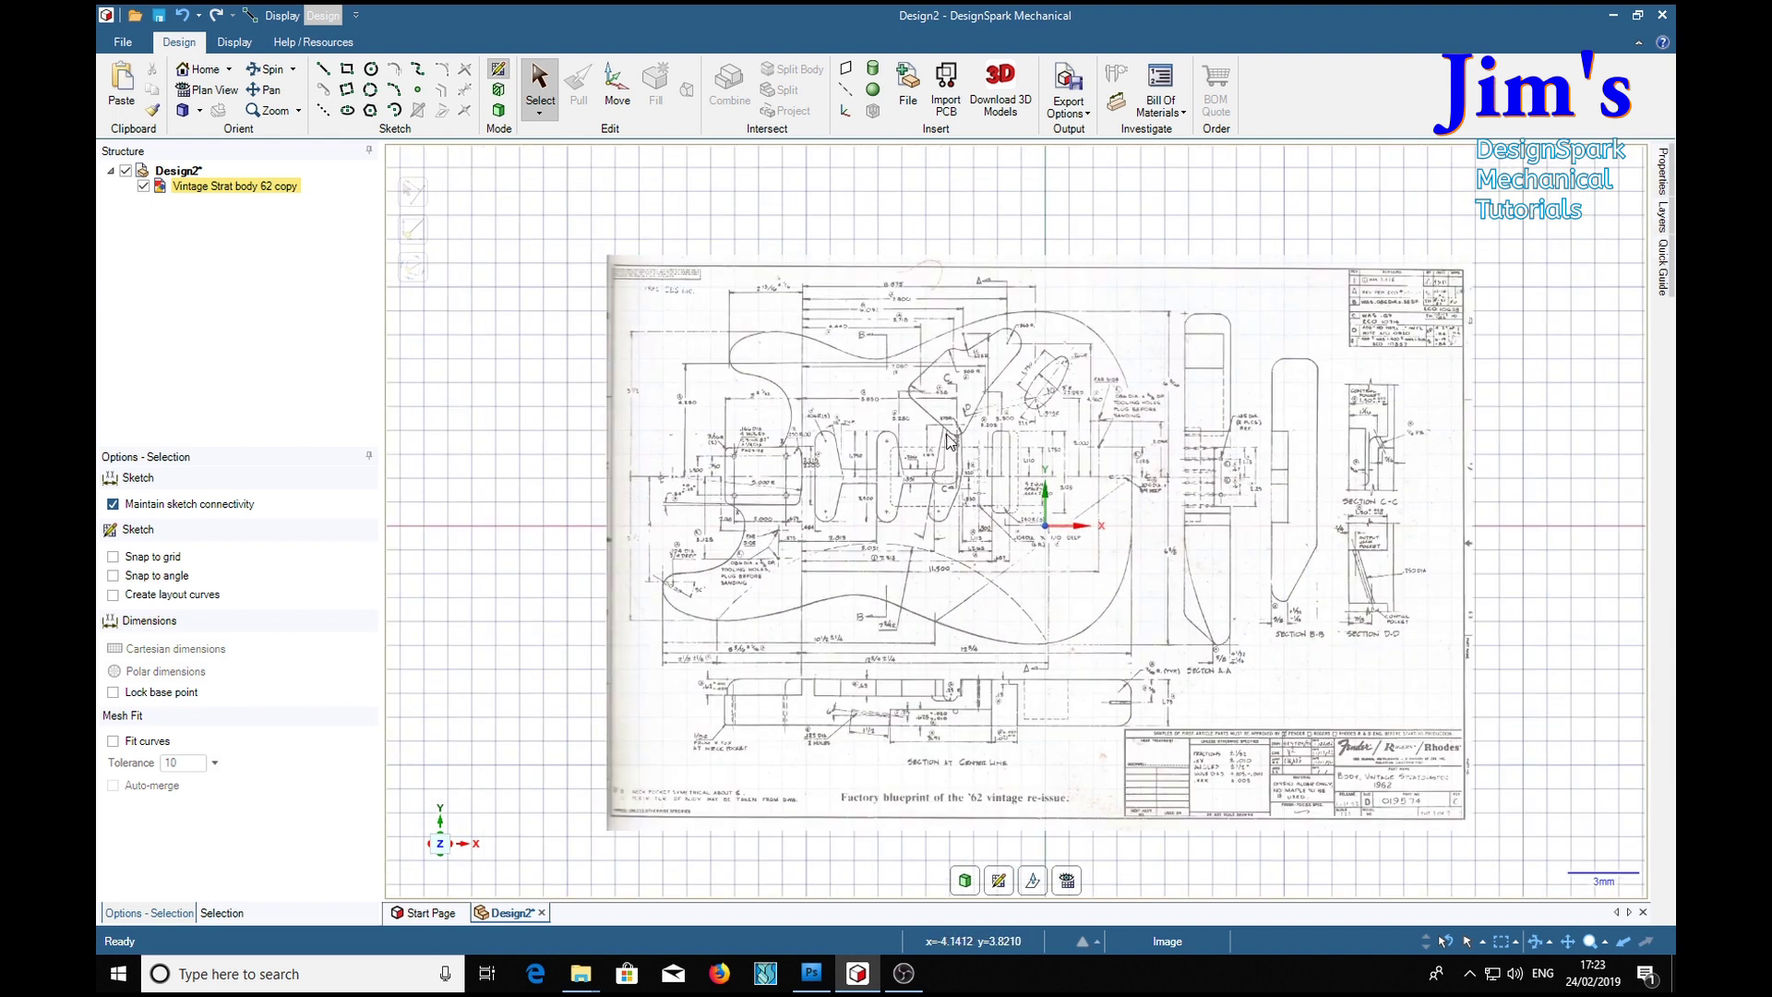
pyautogui.scroll(1, 951, 441)
pyautogui.scroll(1, 981, 494)
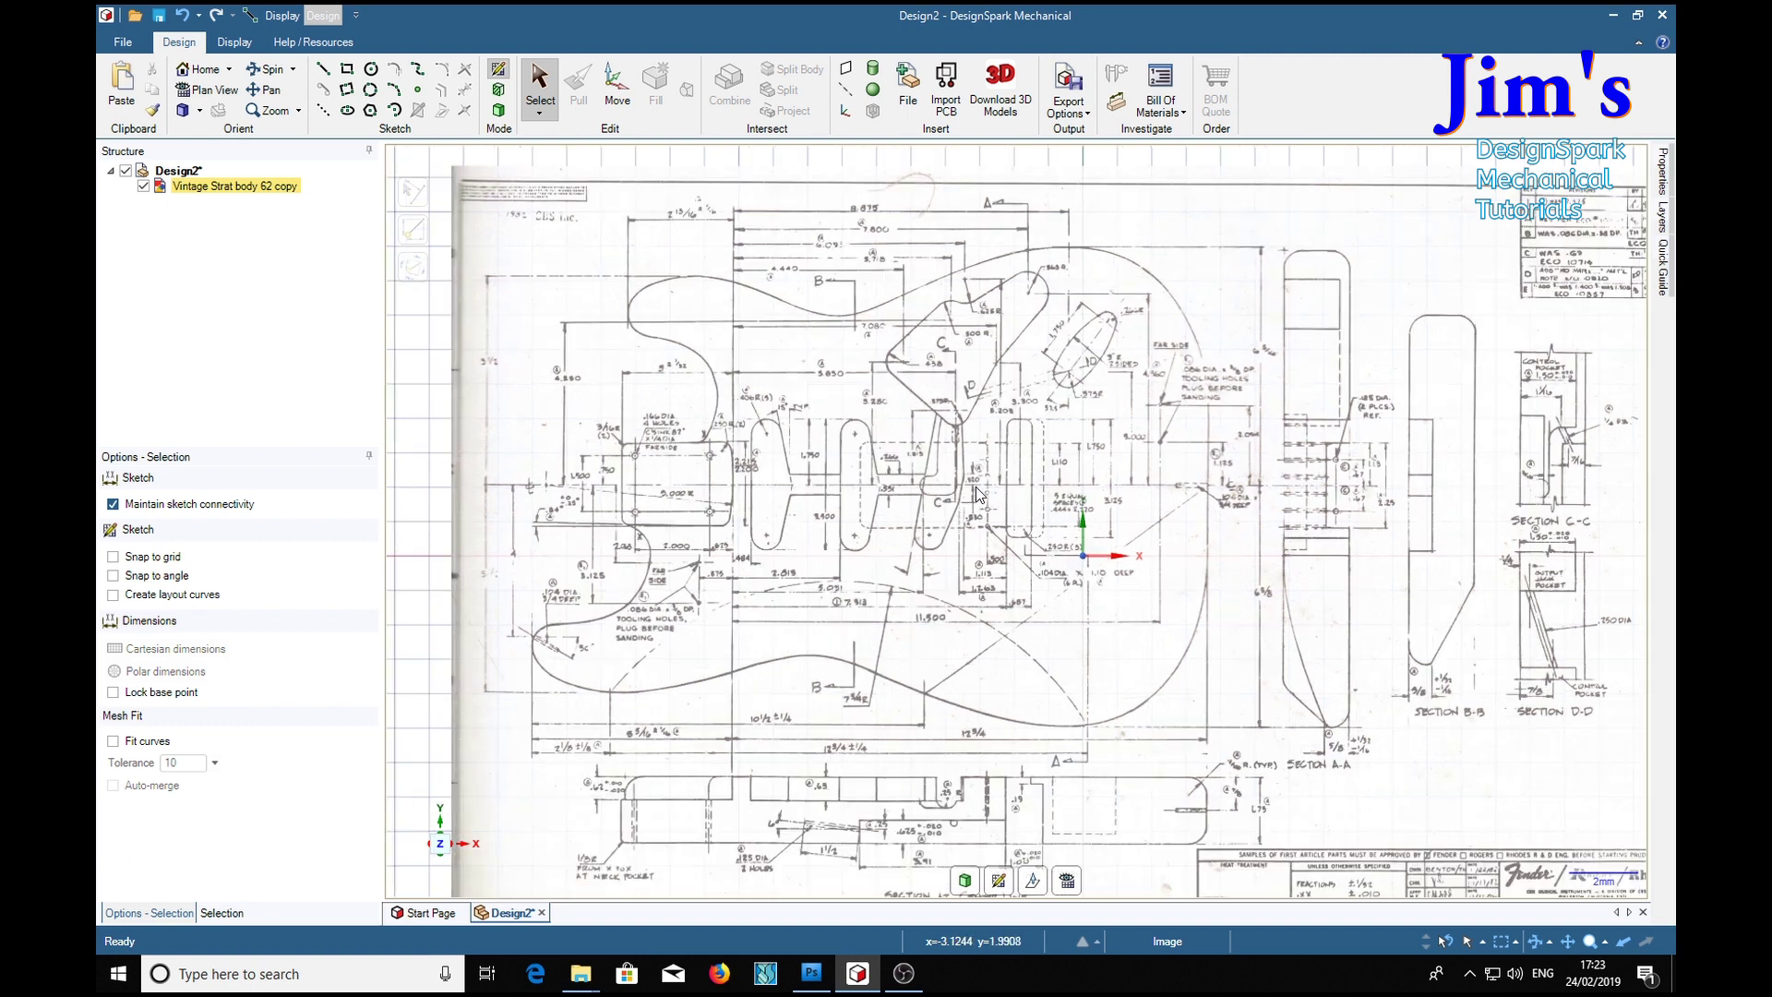
pyautogui.scroll(1, 1006, 533)
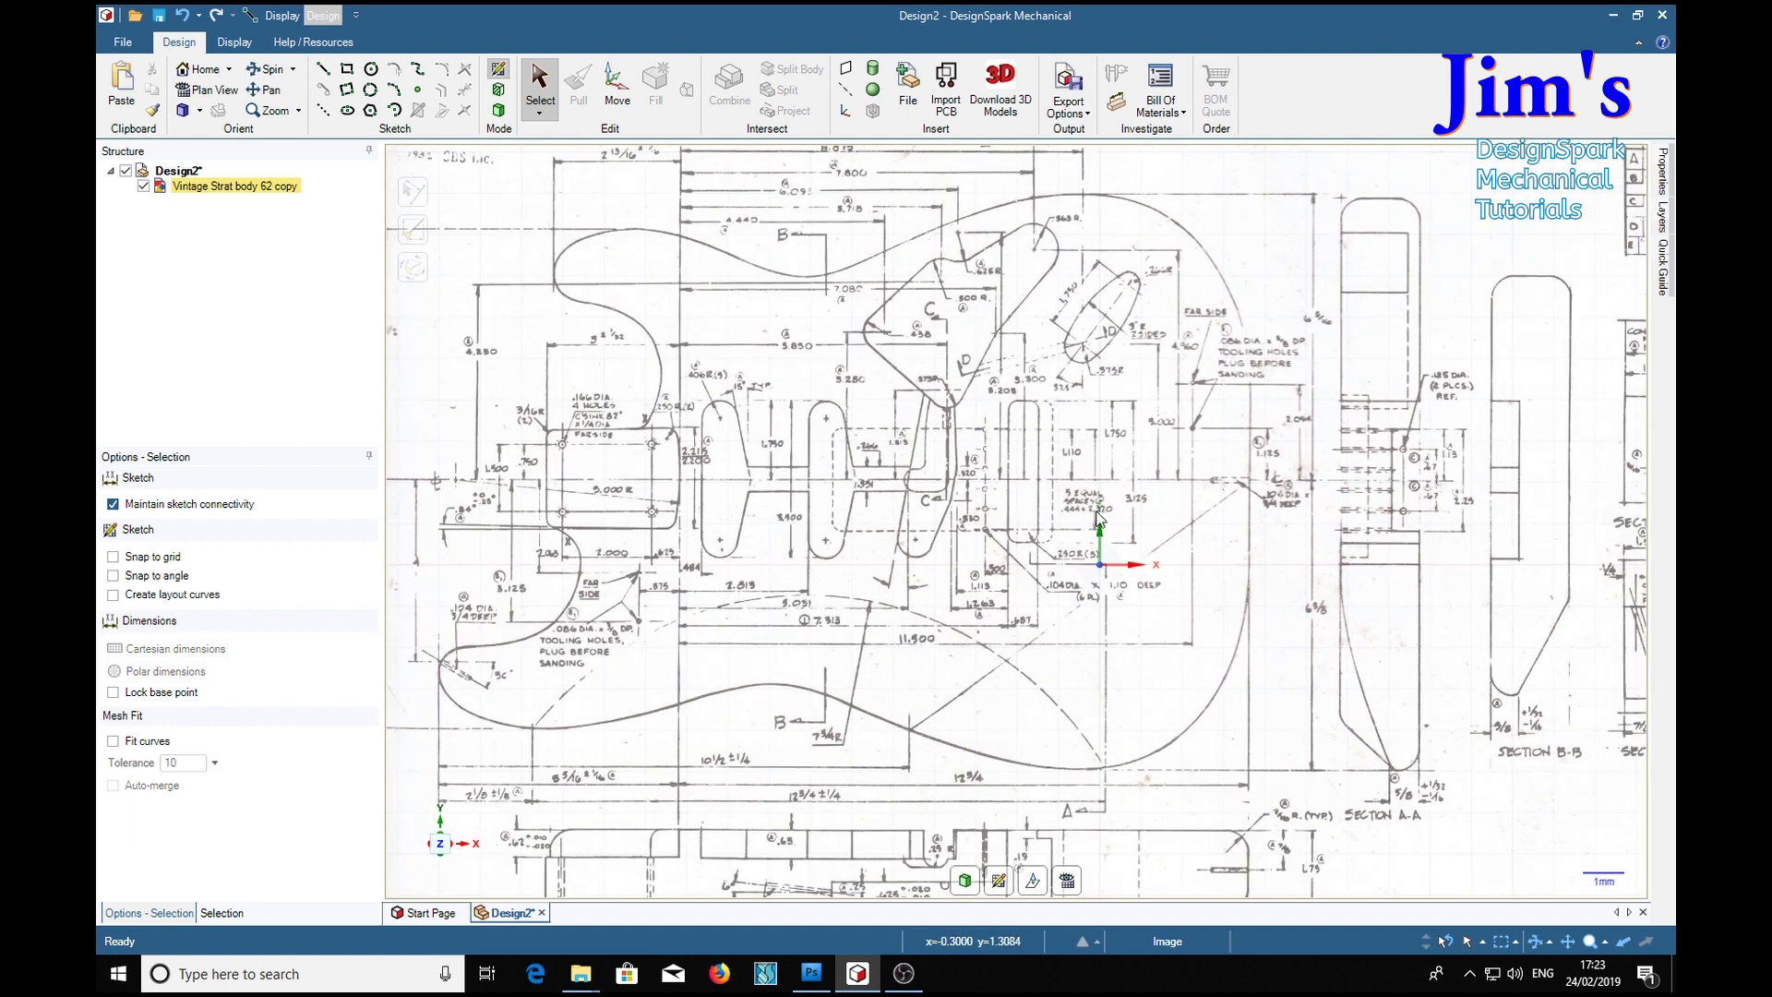
pyautogui.scroll(1, 1099, 517)
pyautogui.keyDown('shift'); pyautogui.moveTo(1041, 584); pyautogui.dragTo(1255, 608, button='middle'); pyautogui.keyUp('shift')
pyautogui.scroll(1, 1258, 588)
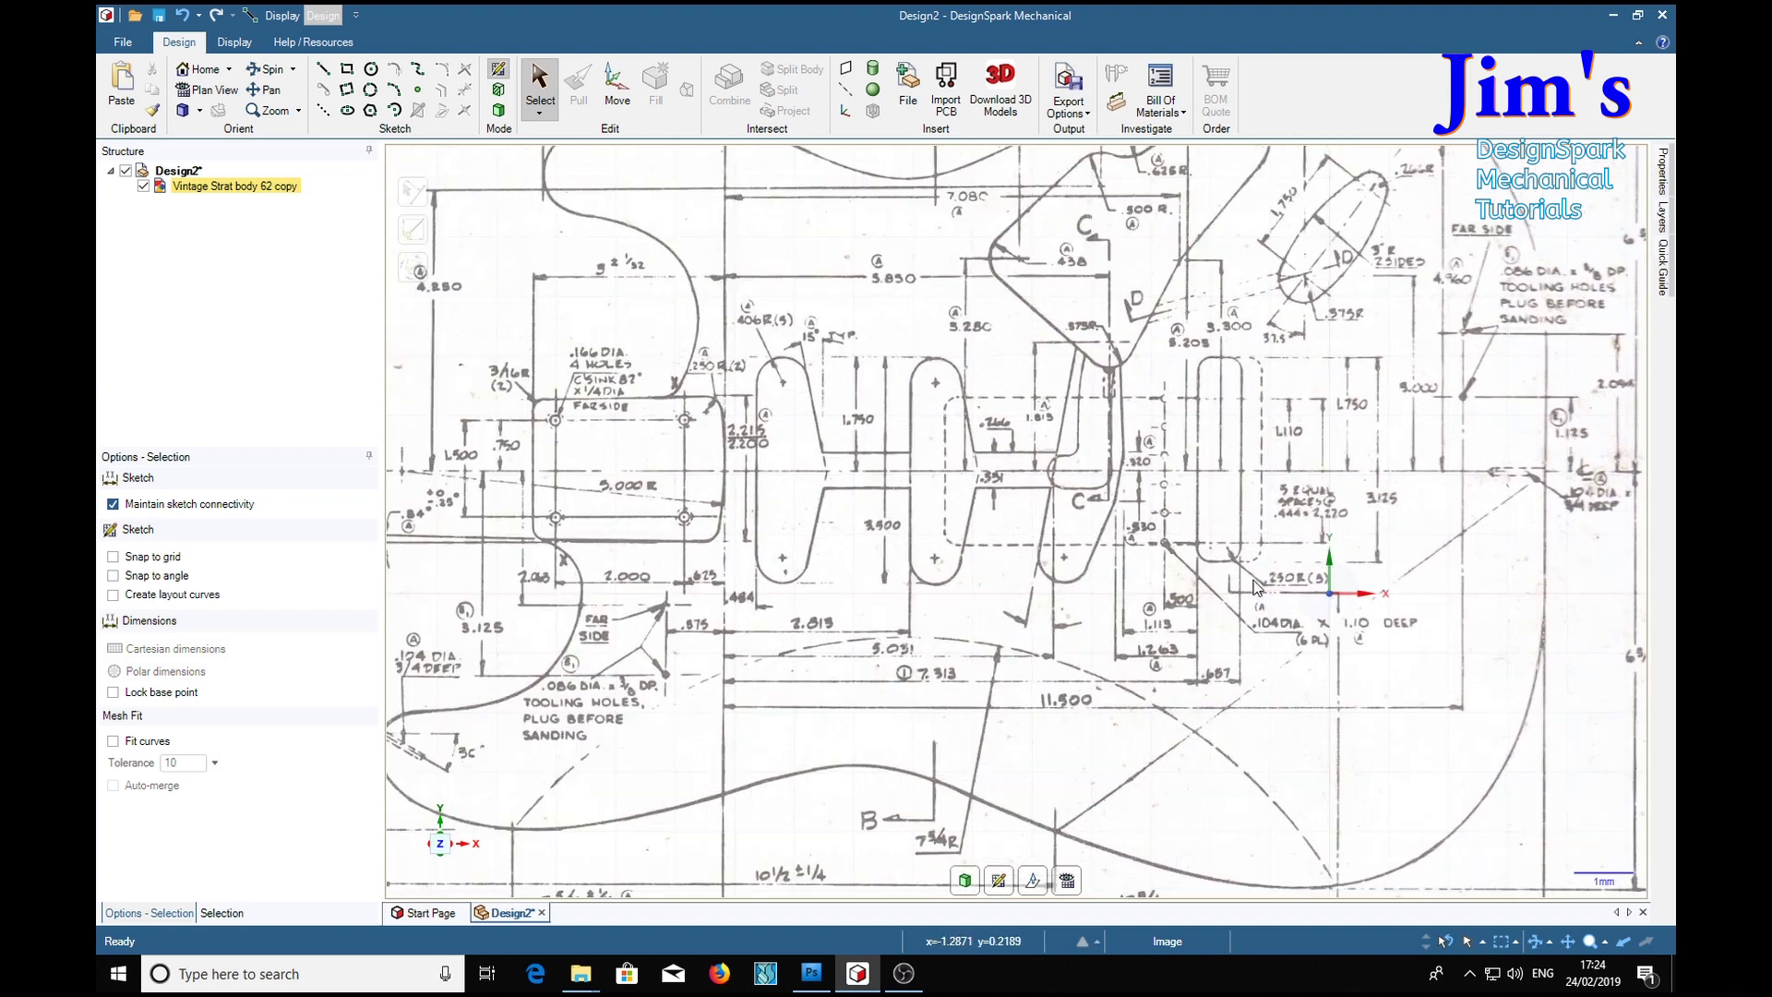
pyautogui.keyDown('shift'); pyautogui.moveTo(1080, 652); pyautogui.dragTo(1094, 334, button='middle'); pyautogui.keyUp('shift')
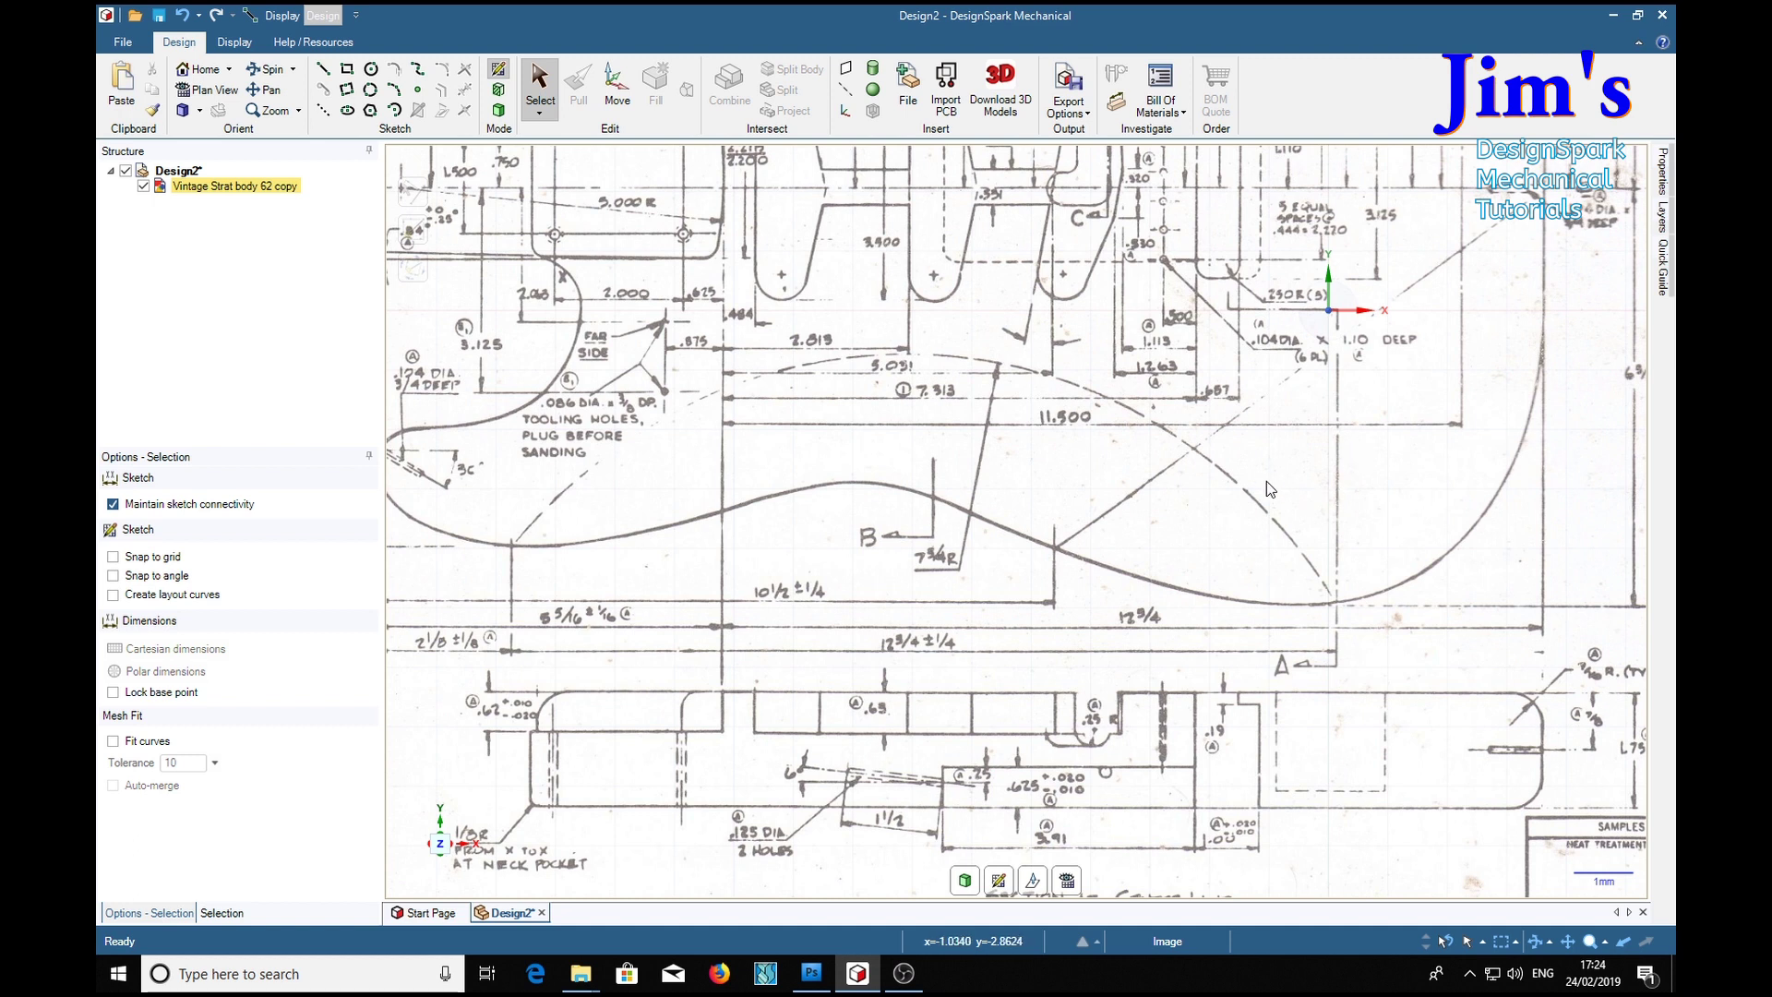
pyautogui.keyDown('shift'); pyautogui.moveTo(1266, 489); pyautogui.dragTo(1204, 449, button='middle'); pyautogui.keyUp('shift')
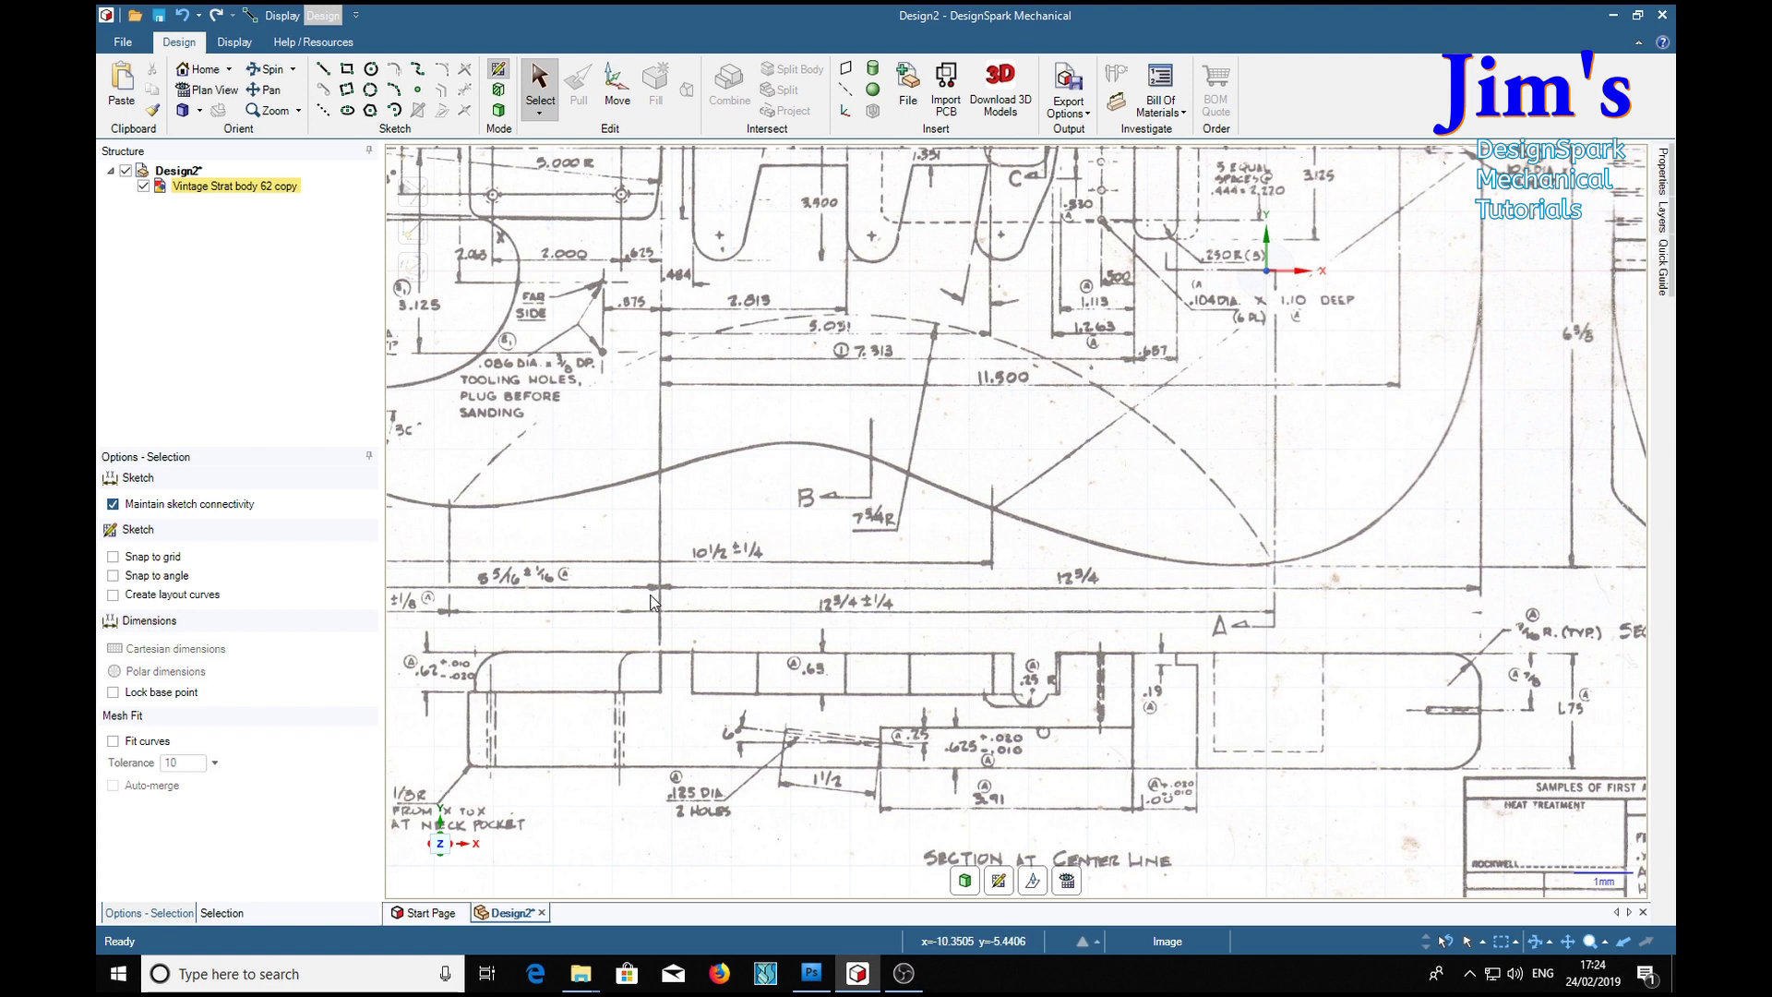
pyautogui.scroll(1, 1021, 520)
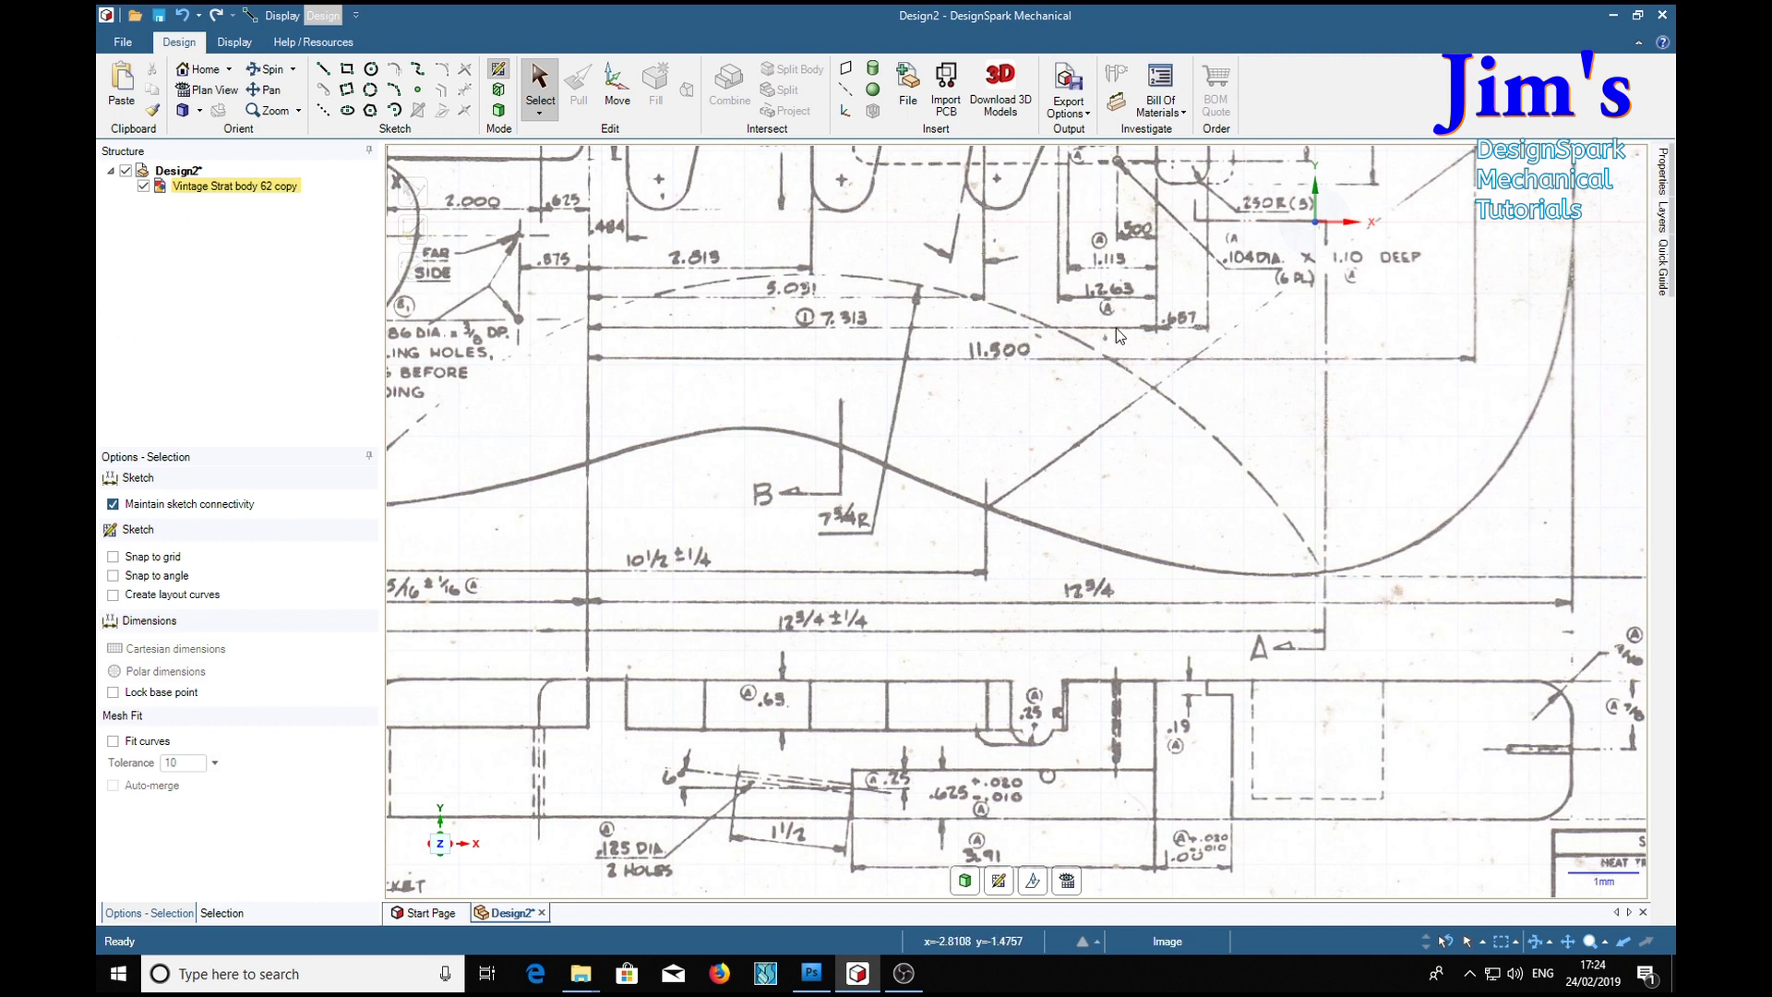
# Set this document's units to Imperial with a primary precision of 4 decimal places.
pyautogui.click(126, 42)
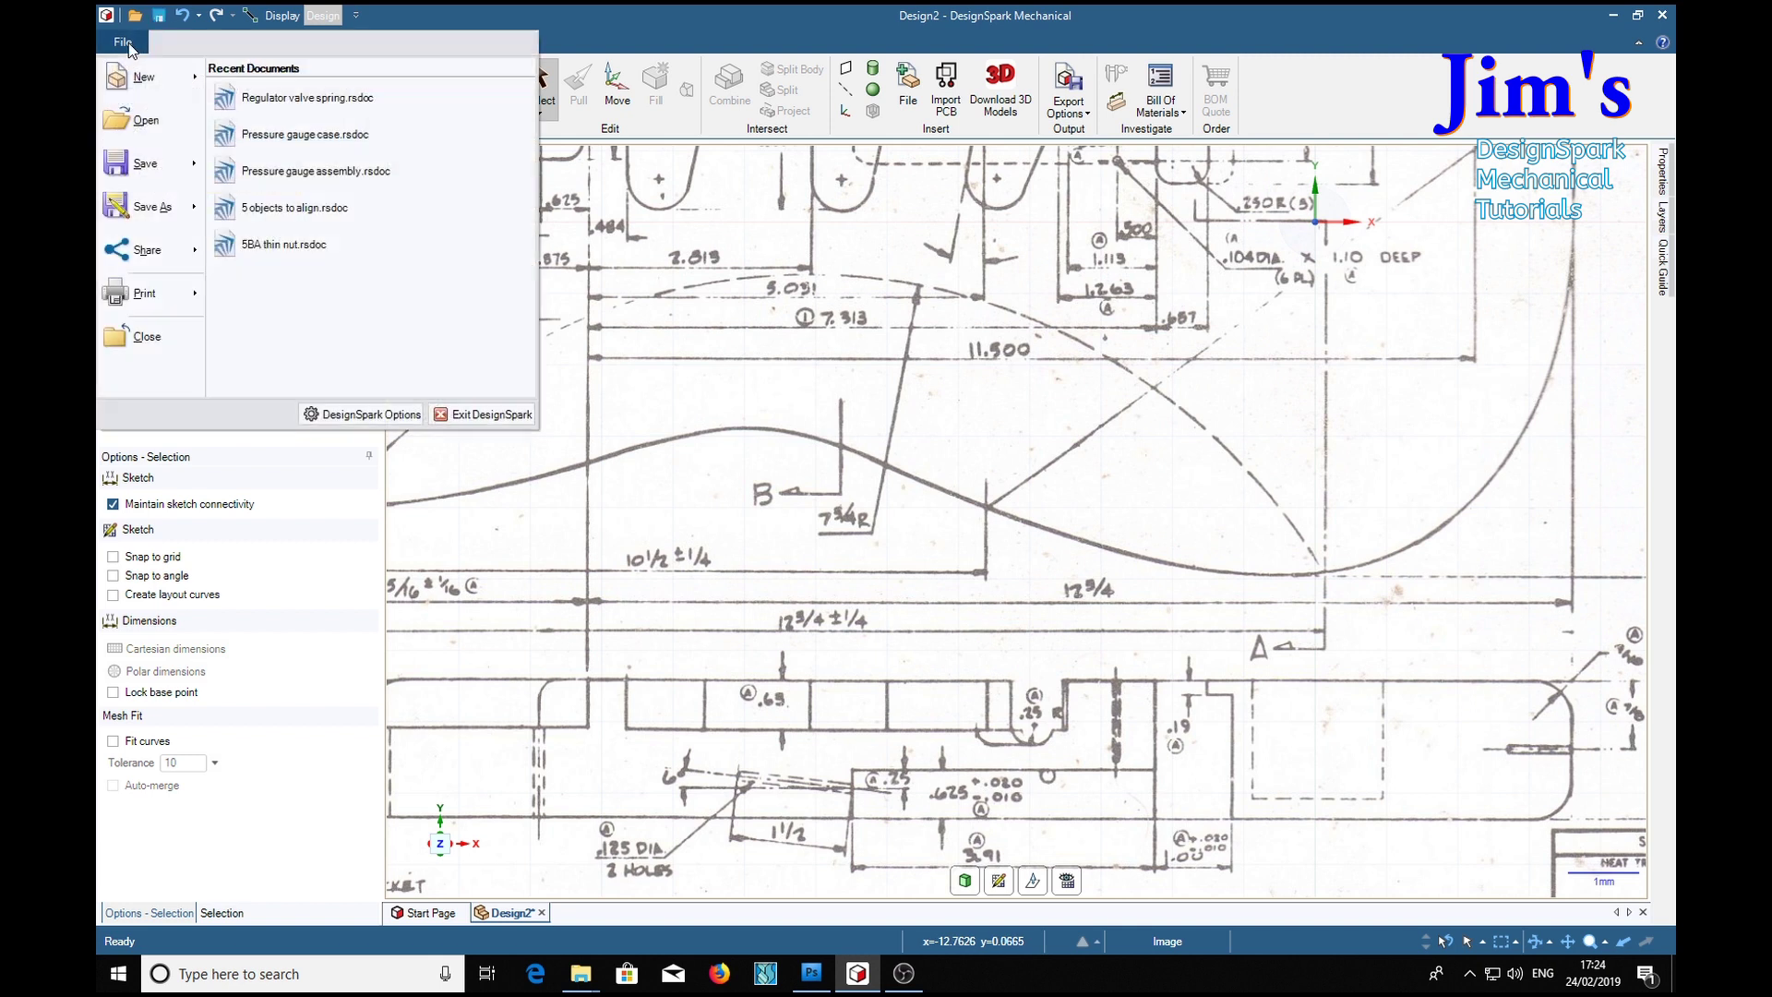
pyautogui.click(379, 415)
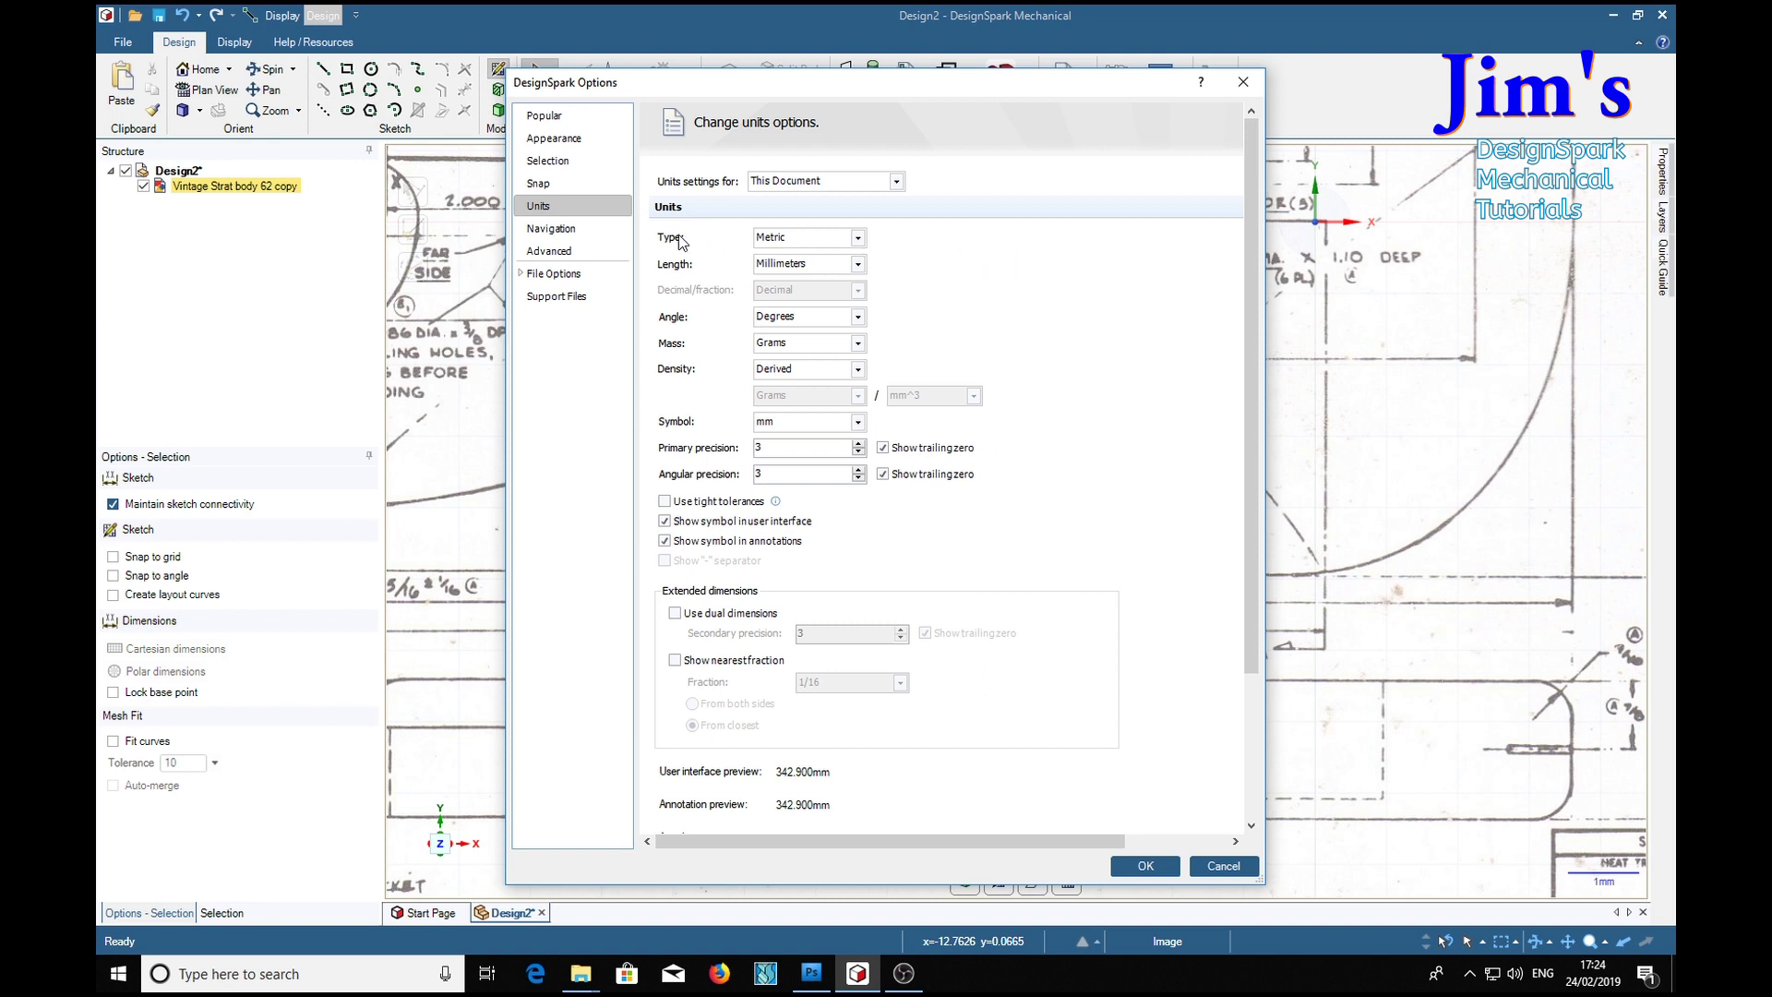
pyautogui.click(857, 238)
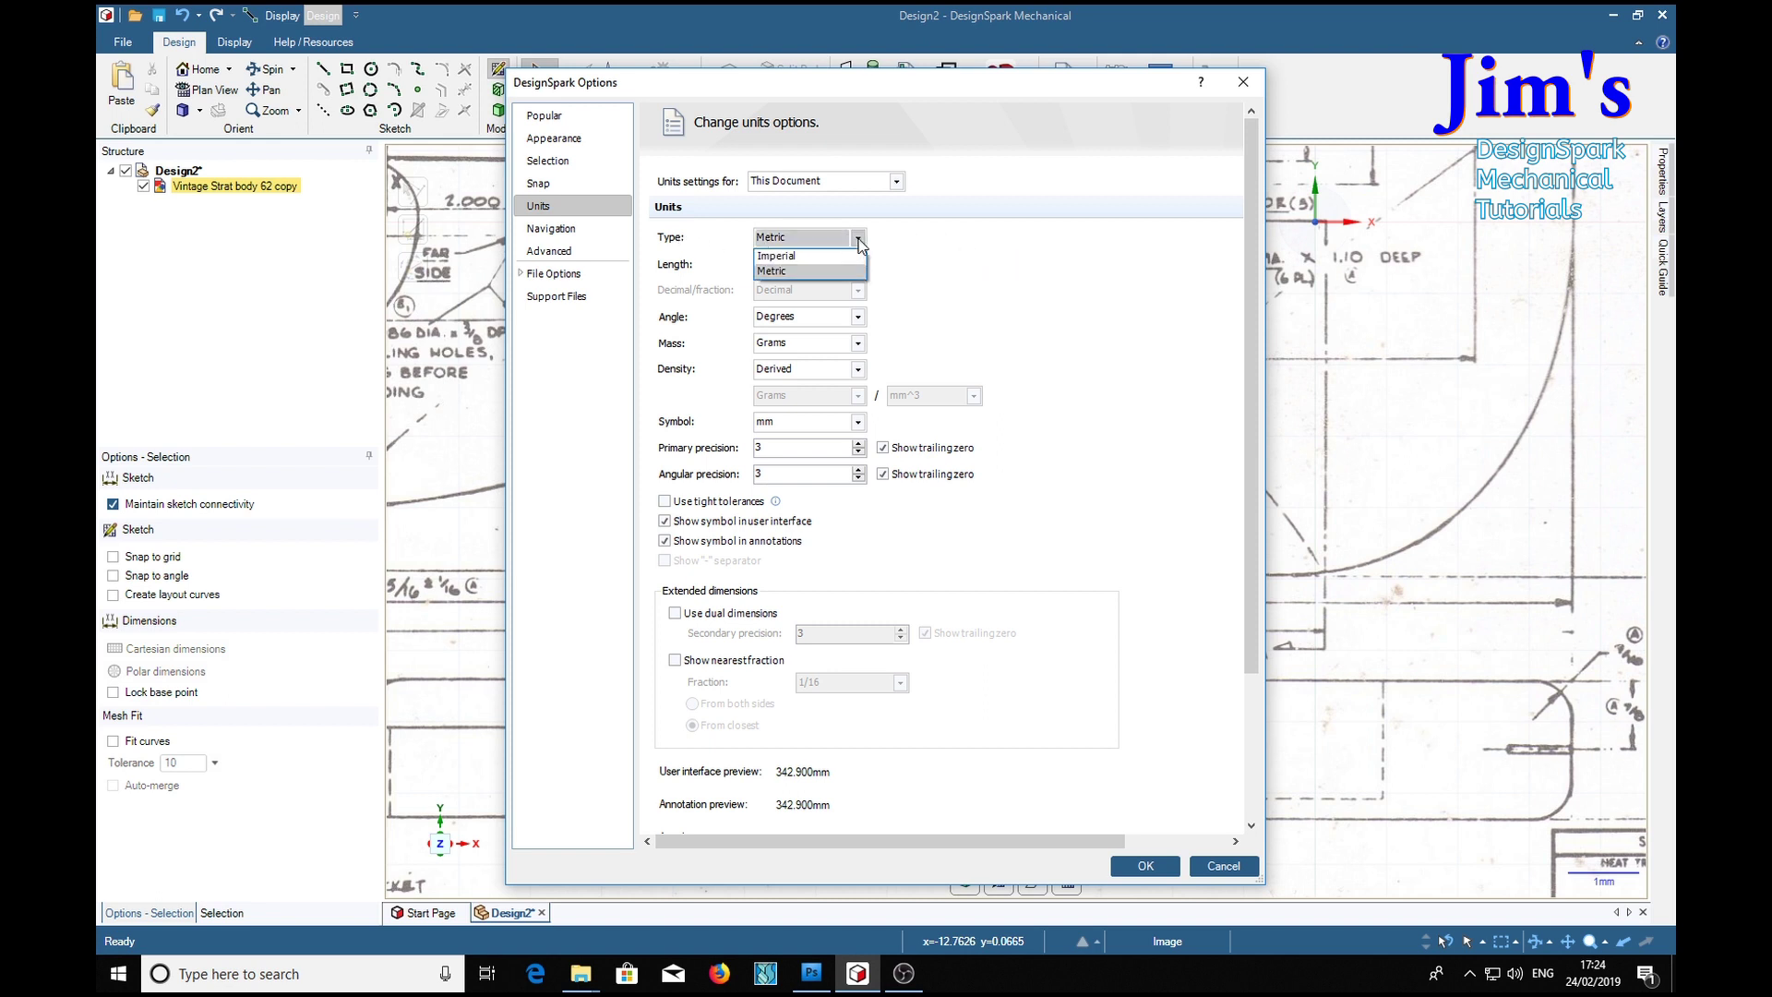
pyautogui.click(776, 255)
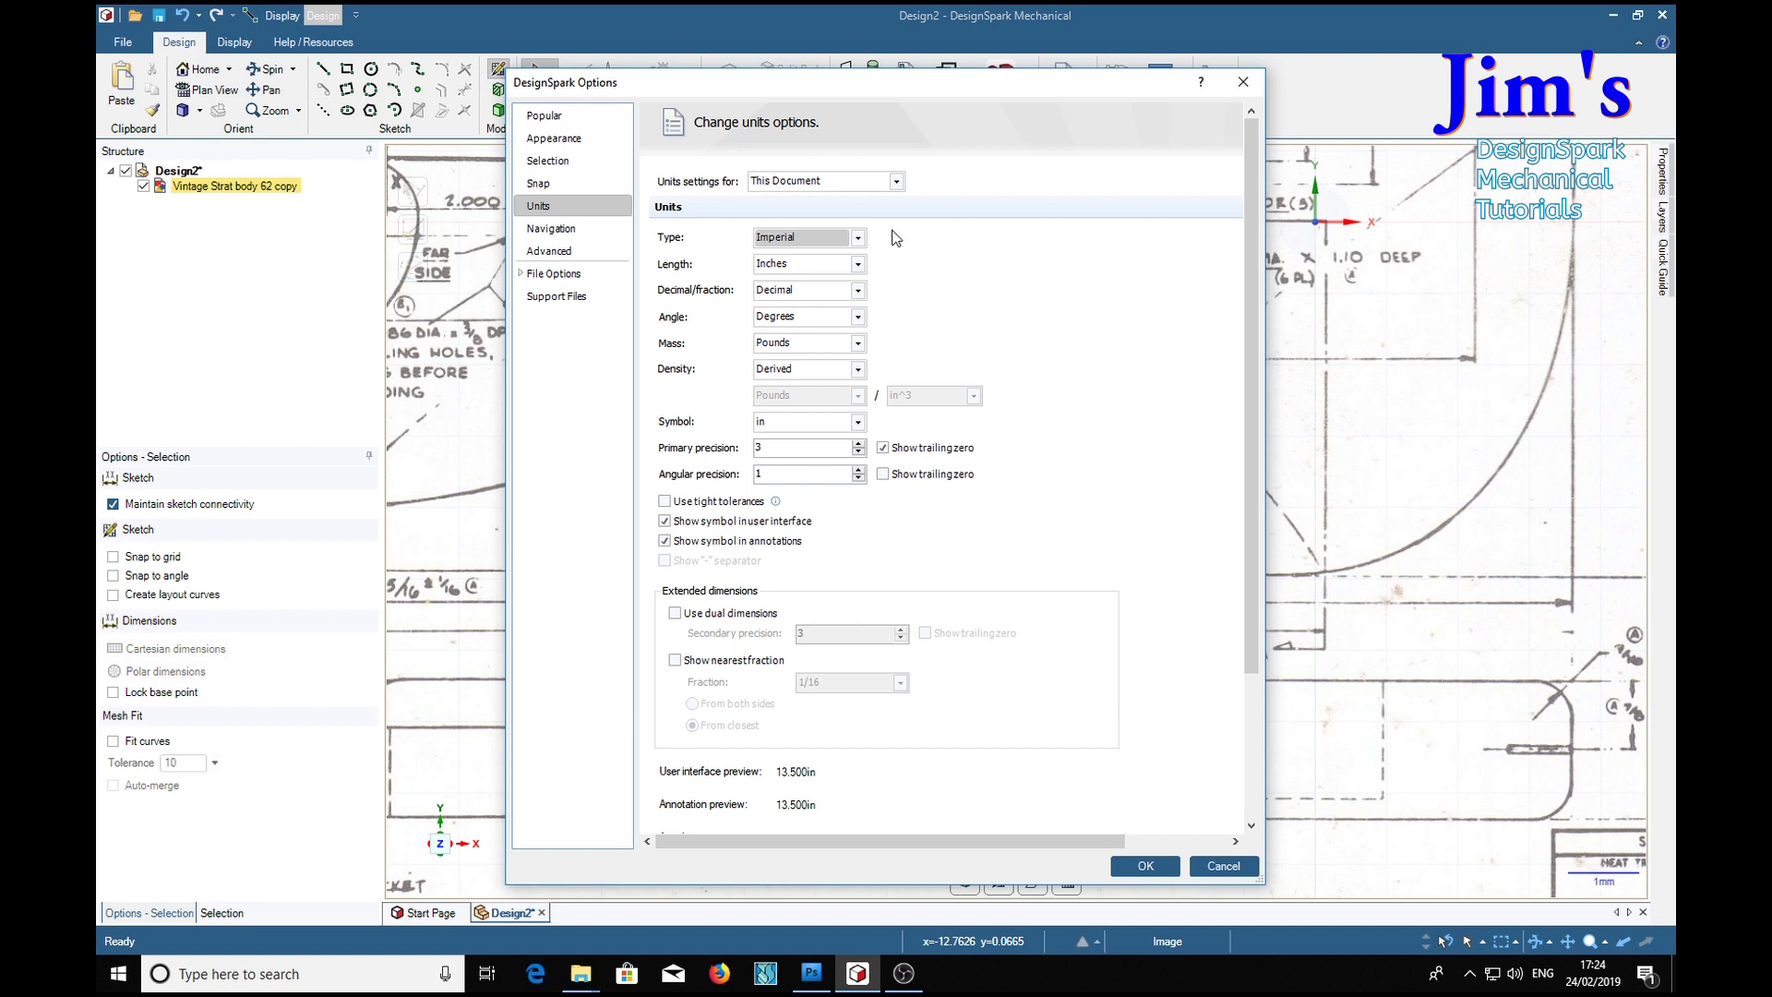
pyautogui.click(859, 444)
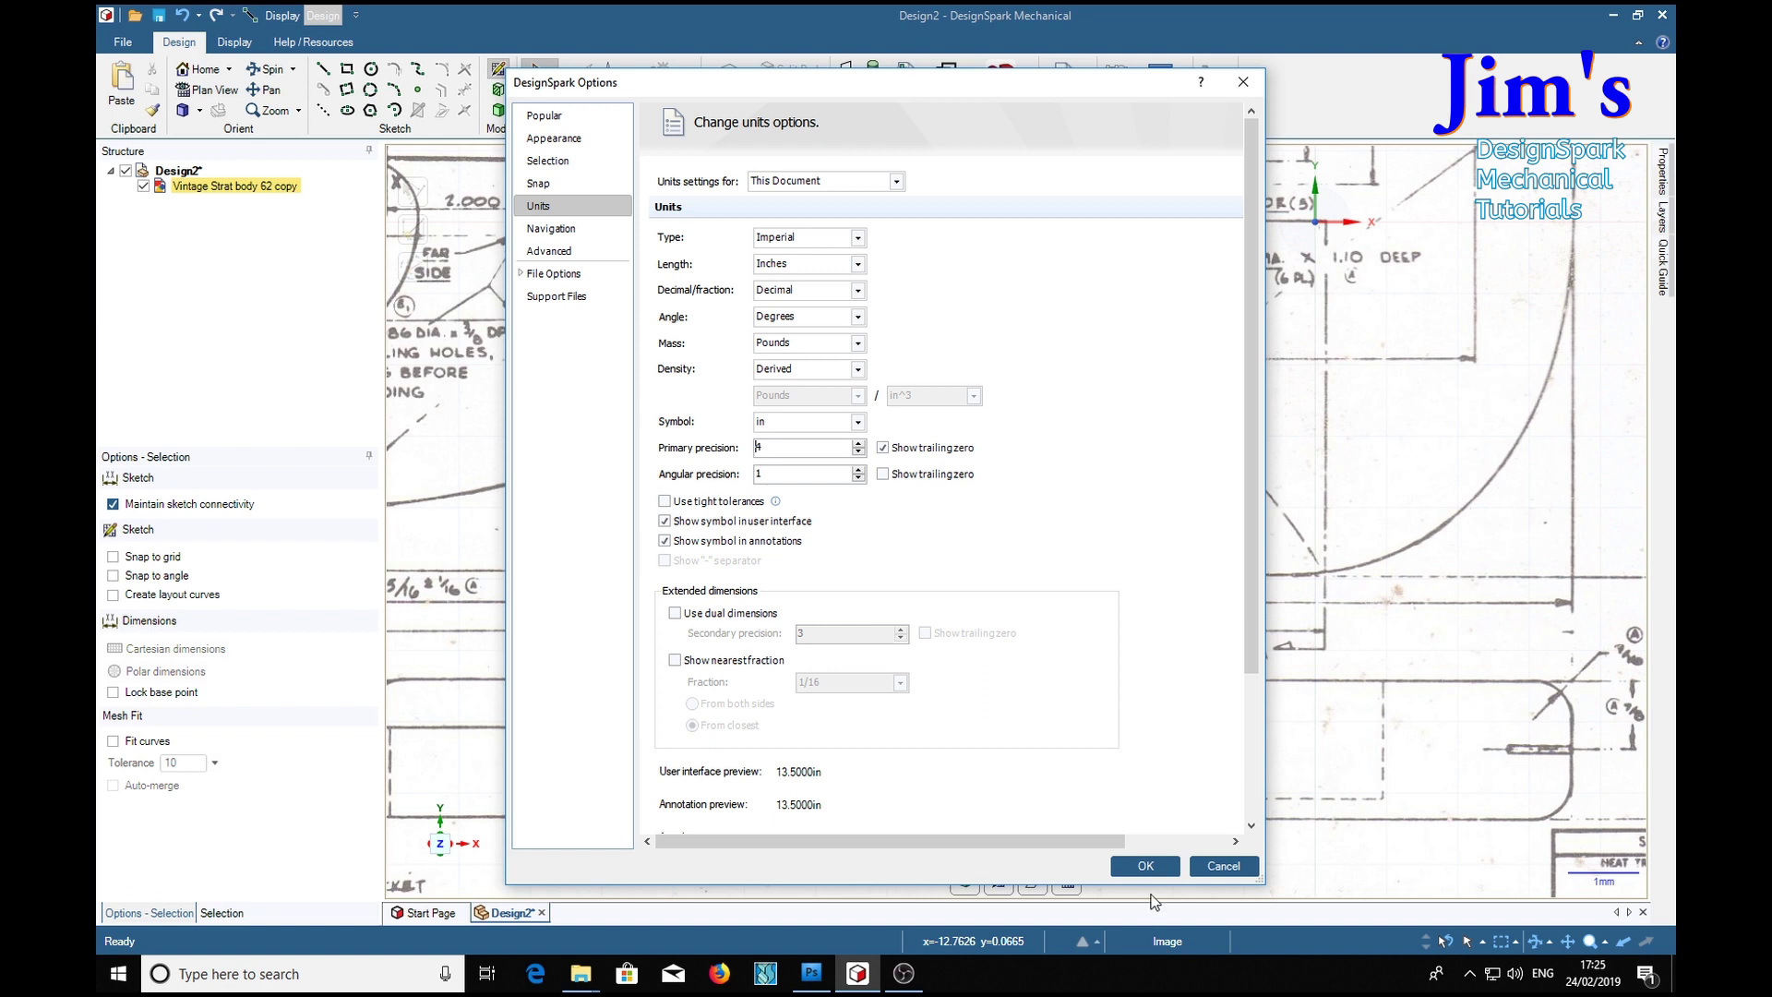
pyautogui.click(1163, 866)
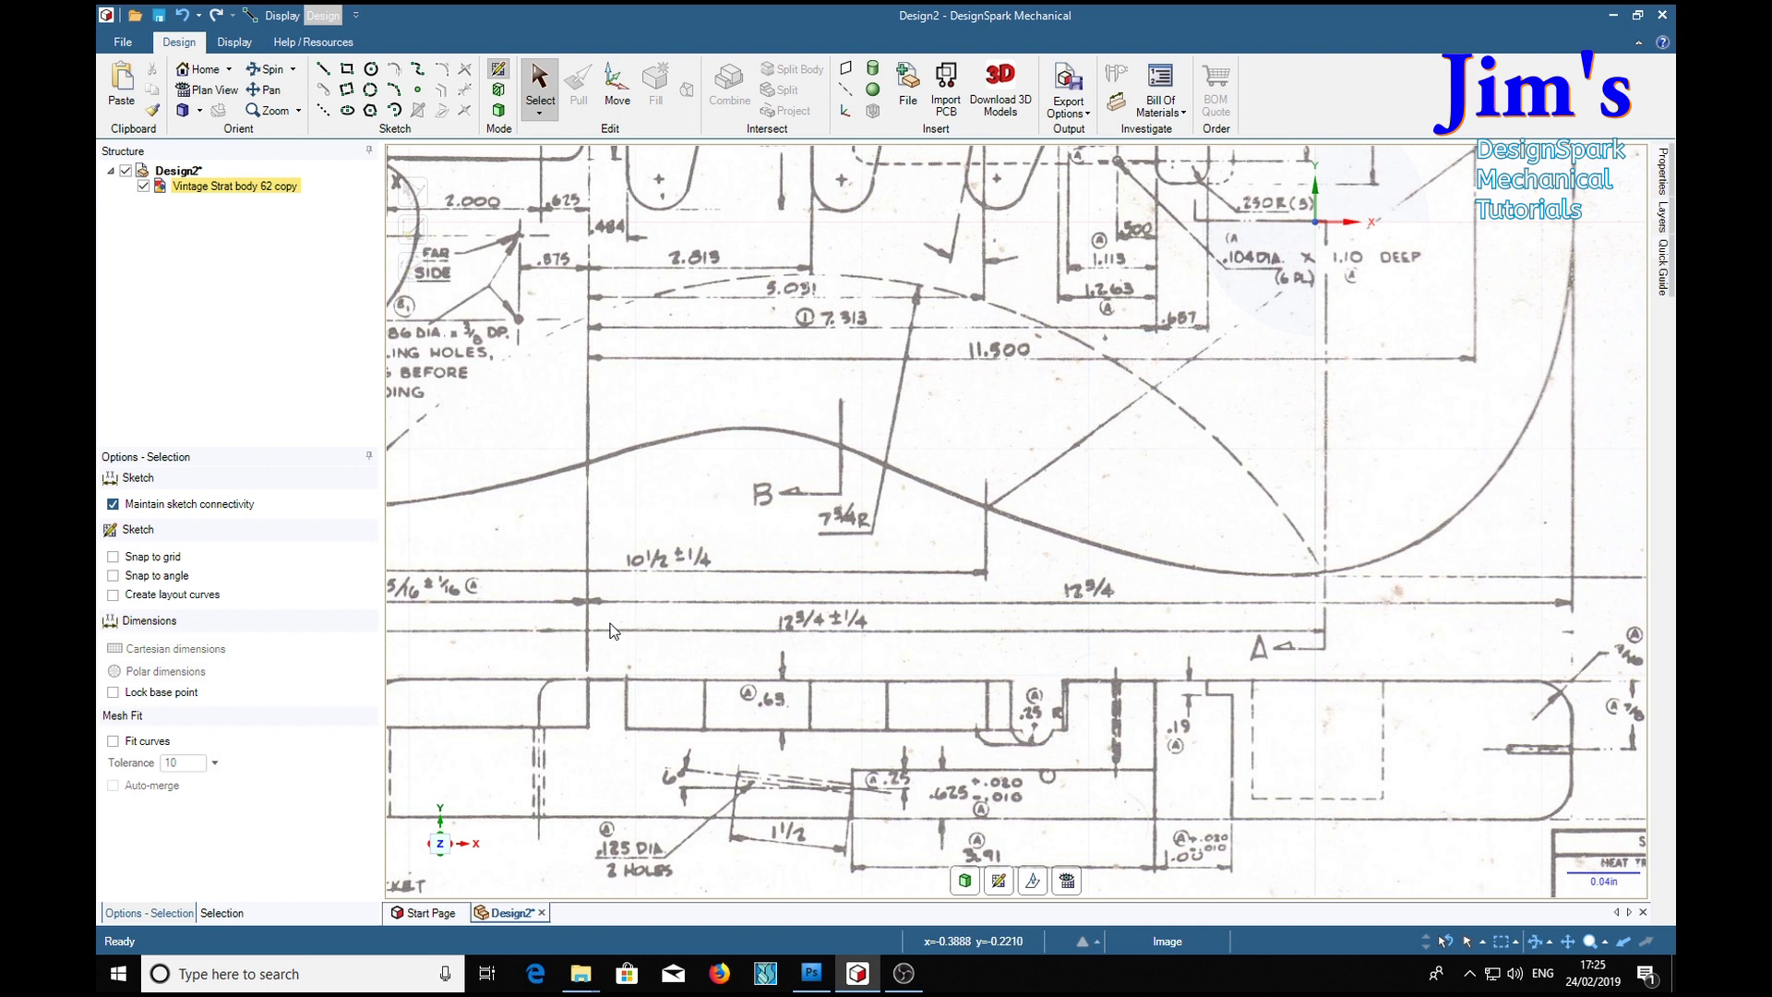
# Measure the blueprint's 12 3/4 dimension line from end to end with a temporary sketch line, without keeping the line.
pyautogui.scroll(5, 611, 631)
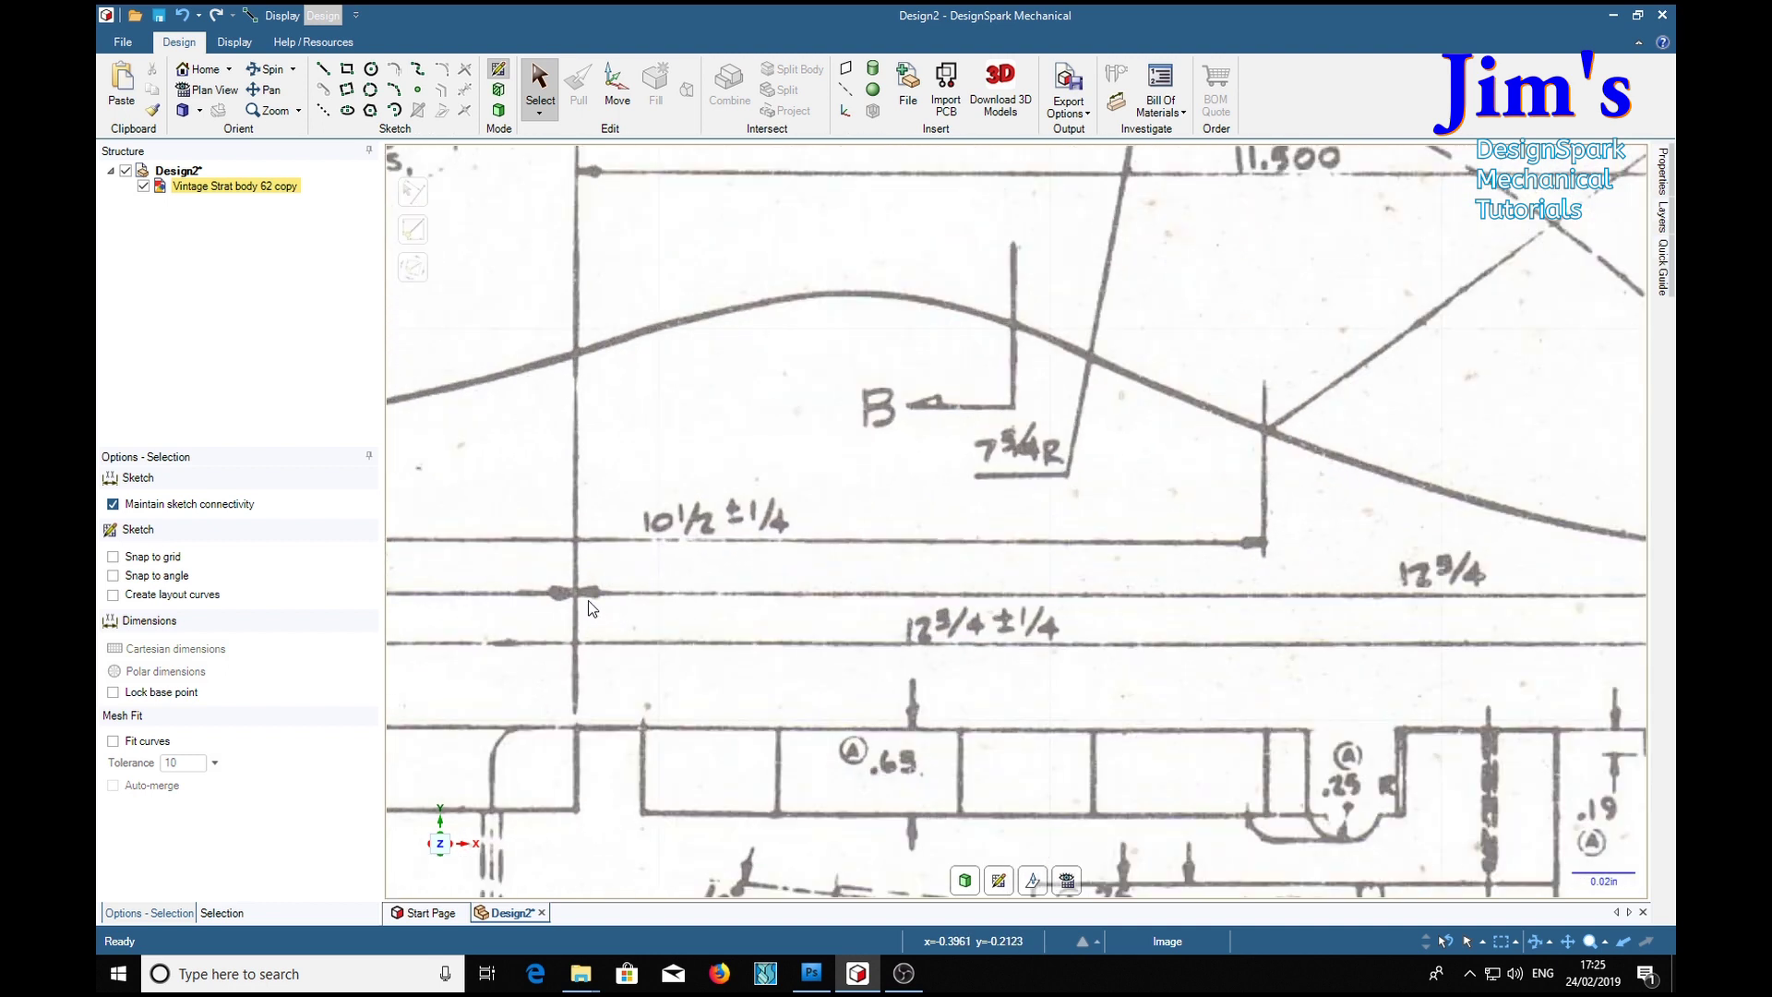
pyautogui.scroll(4, 586, 600)
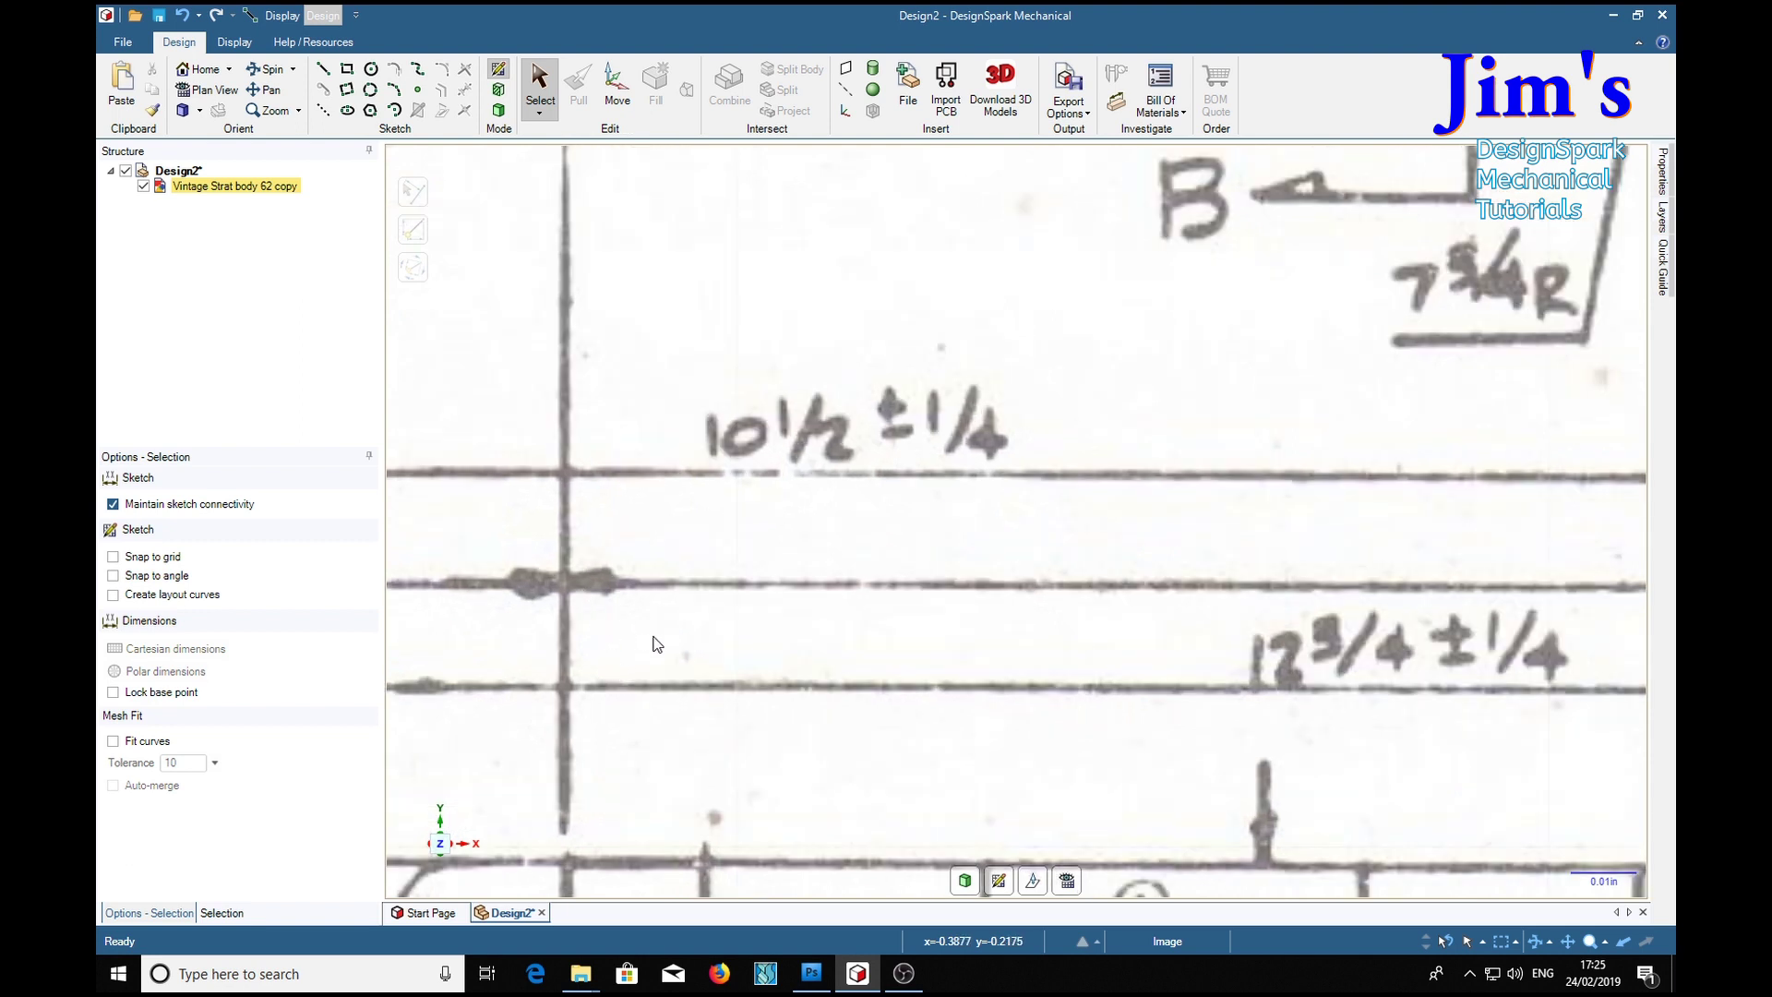
pyautogui.click(325, 74)
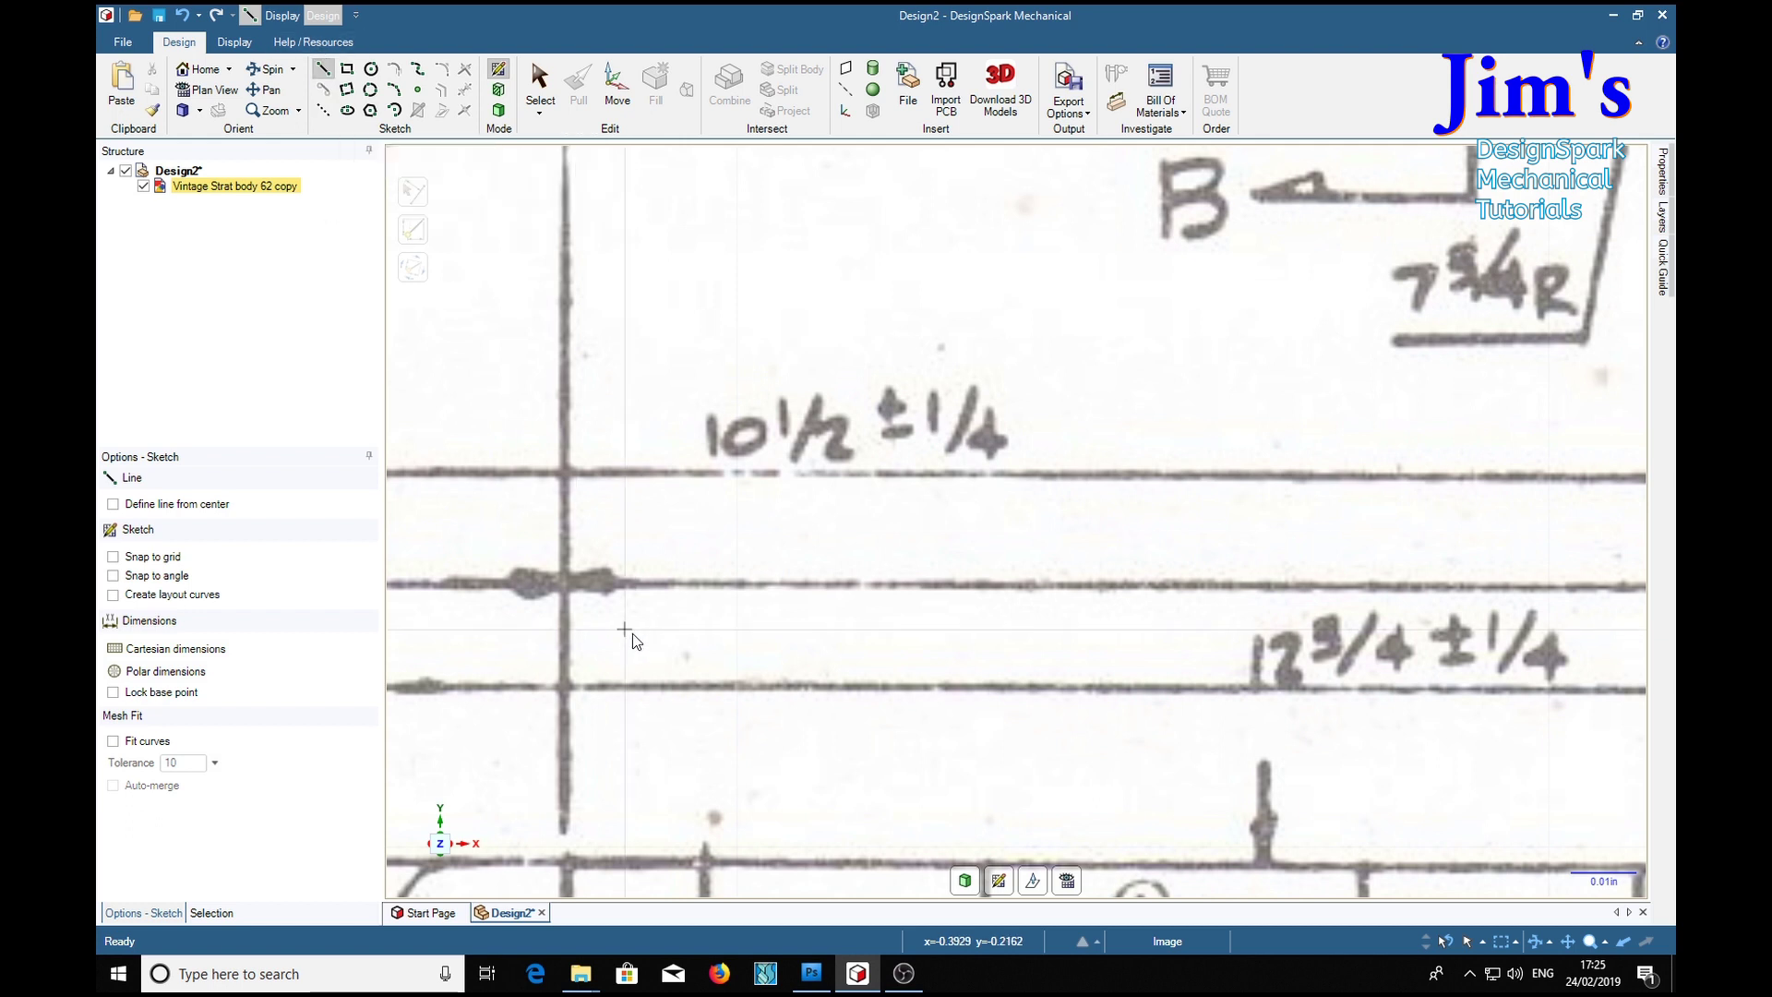
pyautogui.click(563, 580)
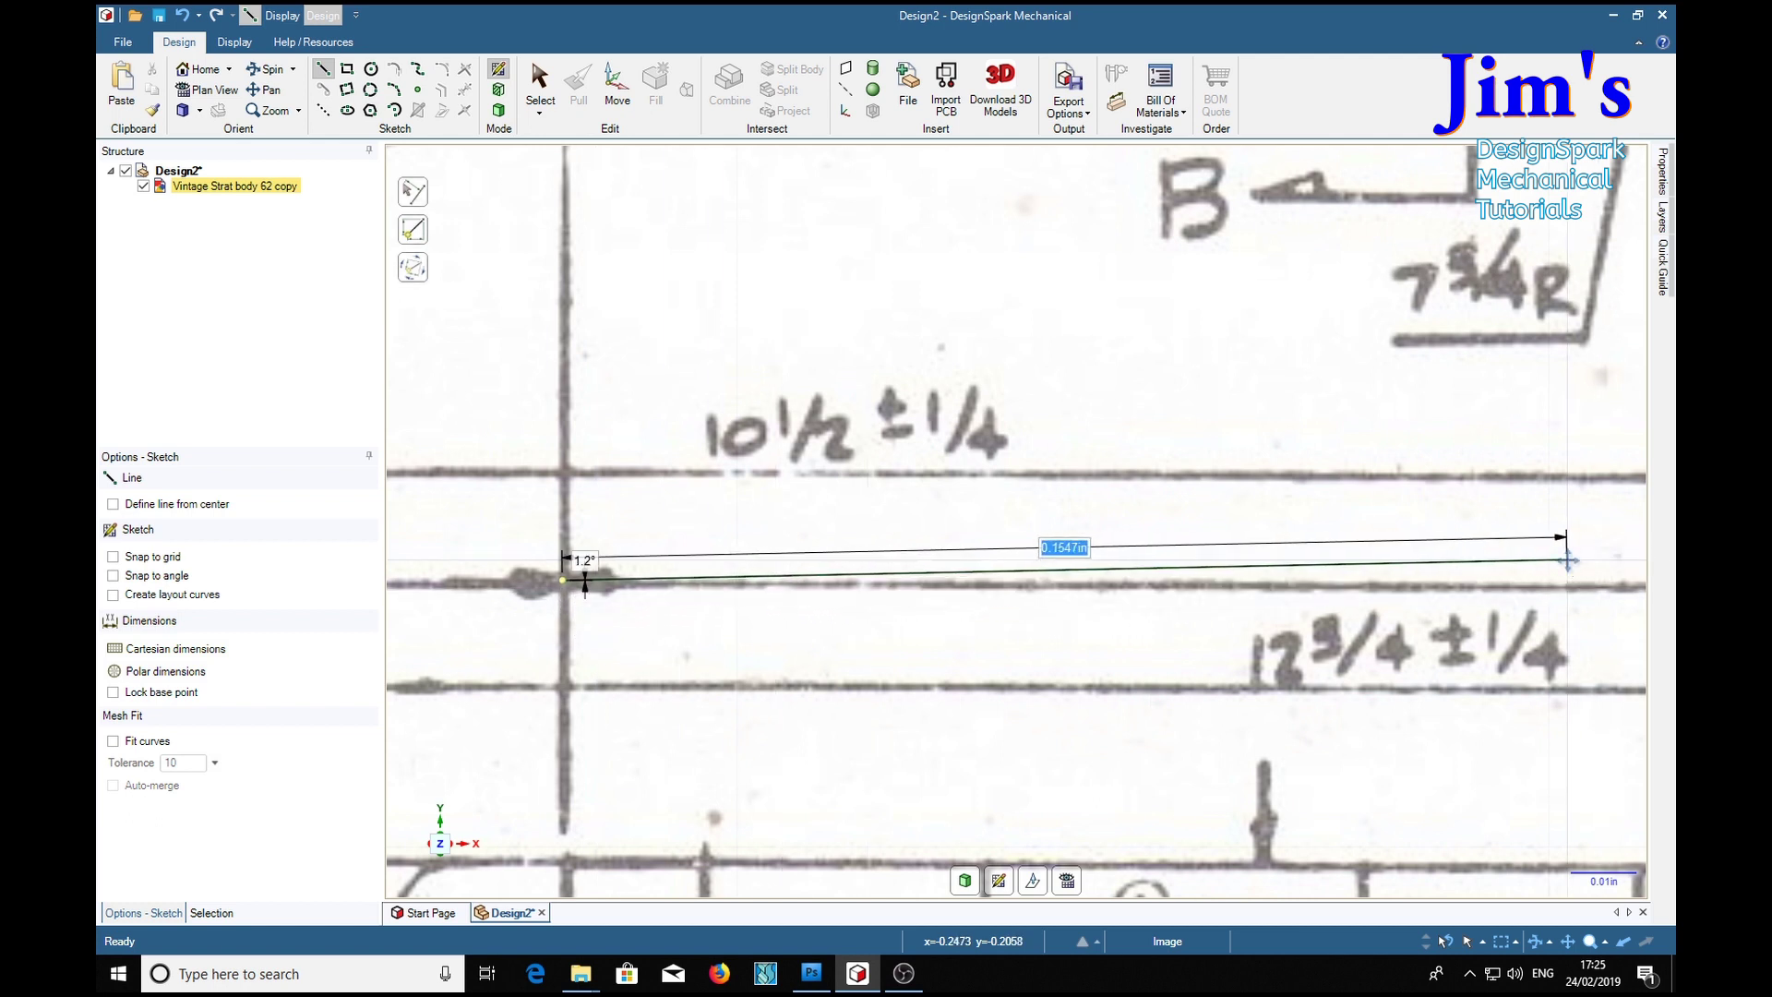
pyautogui.keyDown('shift'); pyautogui.moveTo(1567, 558); pyautogui.dragTo(671, 611, button='middle'); pyautogui.keyUp('shift')
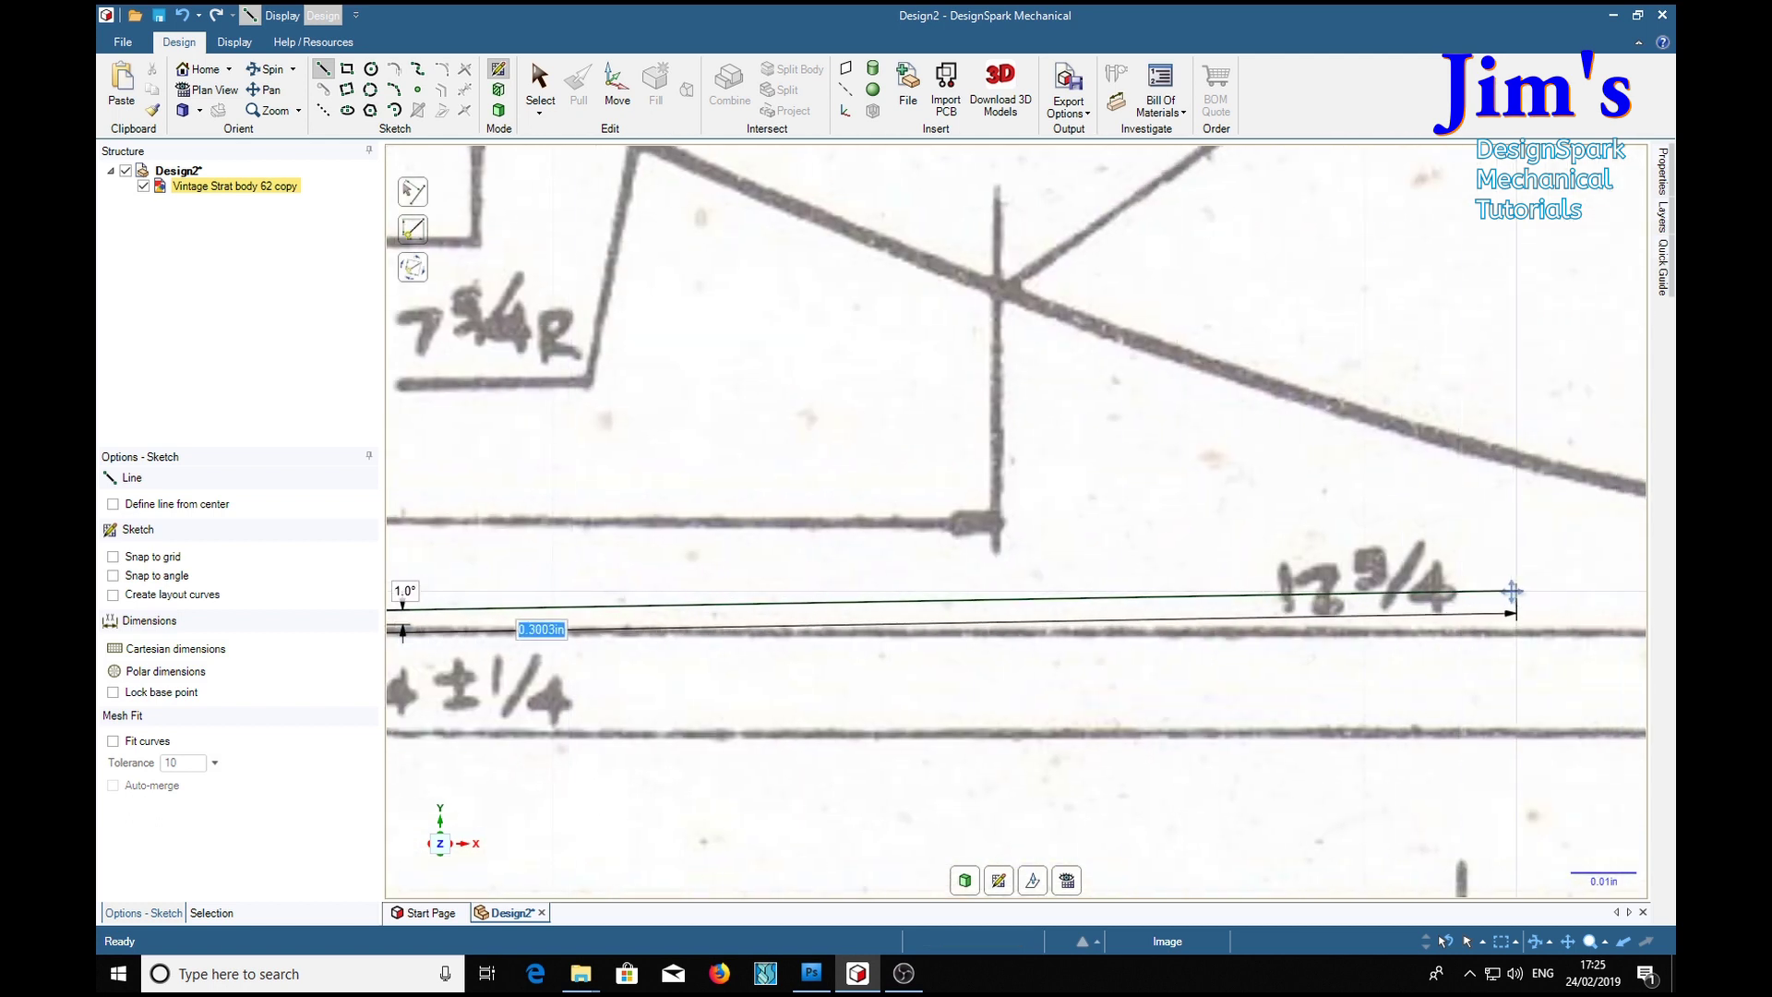
pyautogui.keyDown('shift'); pyautogui.moveTo(1511, 595); pyautogui.dragTo(778, 620, button='middle'); pyautogui.keyUp('shift')
pyautogui.keyDown('shift'); pyautogui.moveTo(1495, 616); pyautogui.dragTo(684, 620, button='middle'); pyautogui.keyUp('shift')
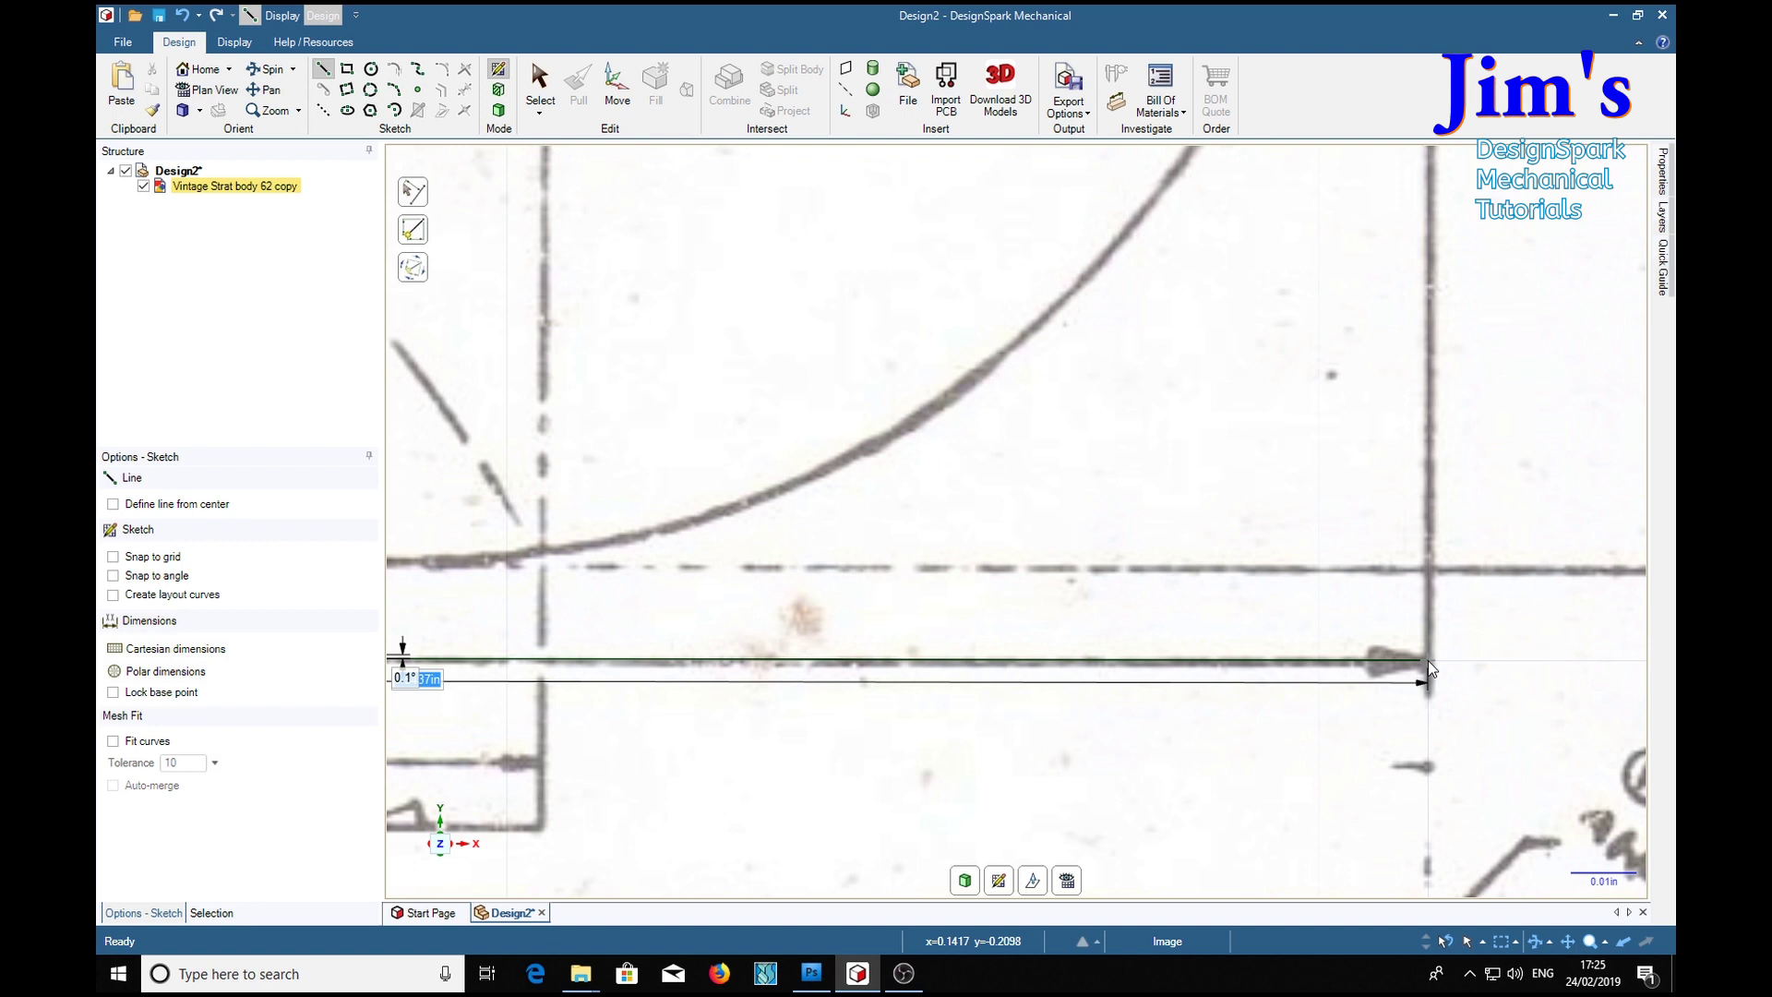
pyautogui.keyDown('shift'); pyautogui.moveTo(1427, 660); pyautogui.dragTo(1547, 655, button='middle'); pyautogui.keyUp('shift')
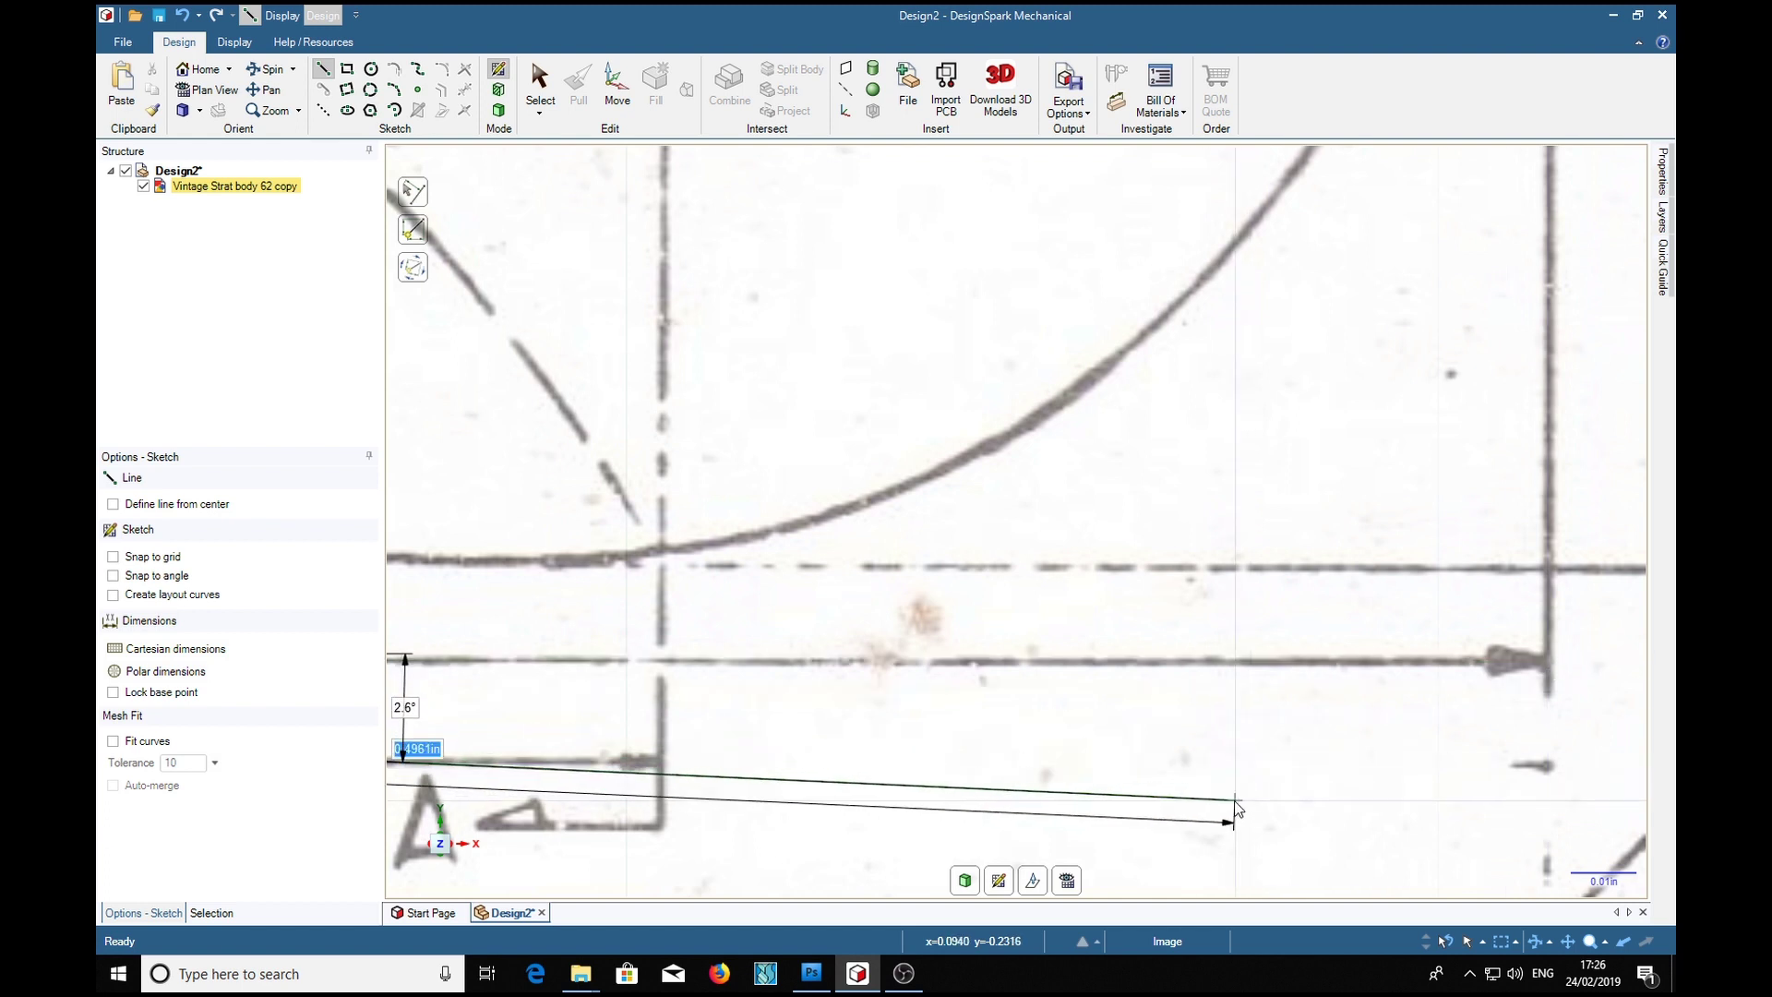
pyautogui.keyDown('shift'); pyautogui.hscroll(-10, 1127, 764); pyautogui.keyUp('shift')
pyautogui.keyDown('shift'); pyautogui.hscroll(-5, 817, 764); pyautogui.keyUp('shift')
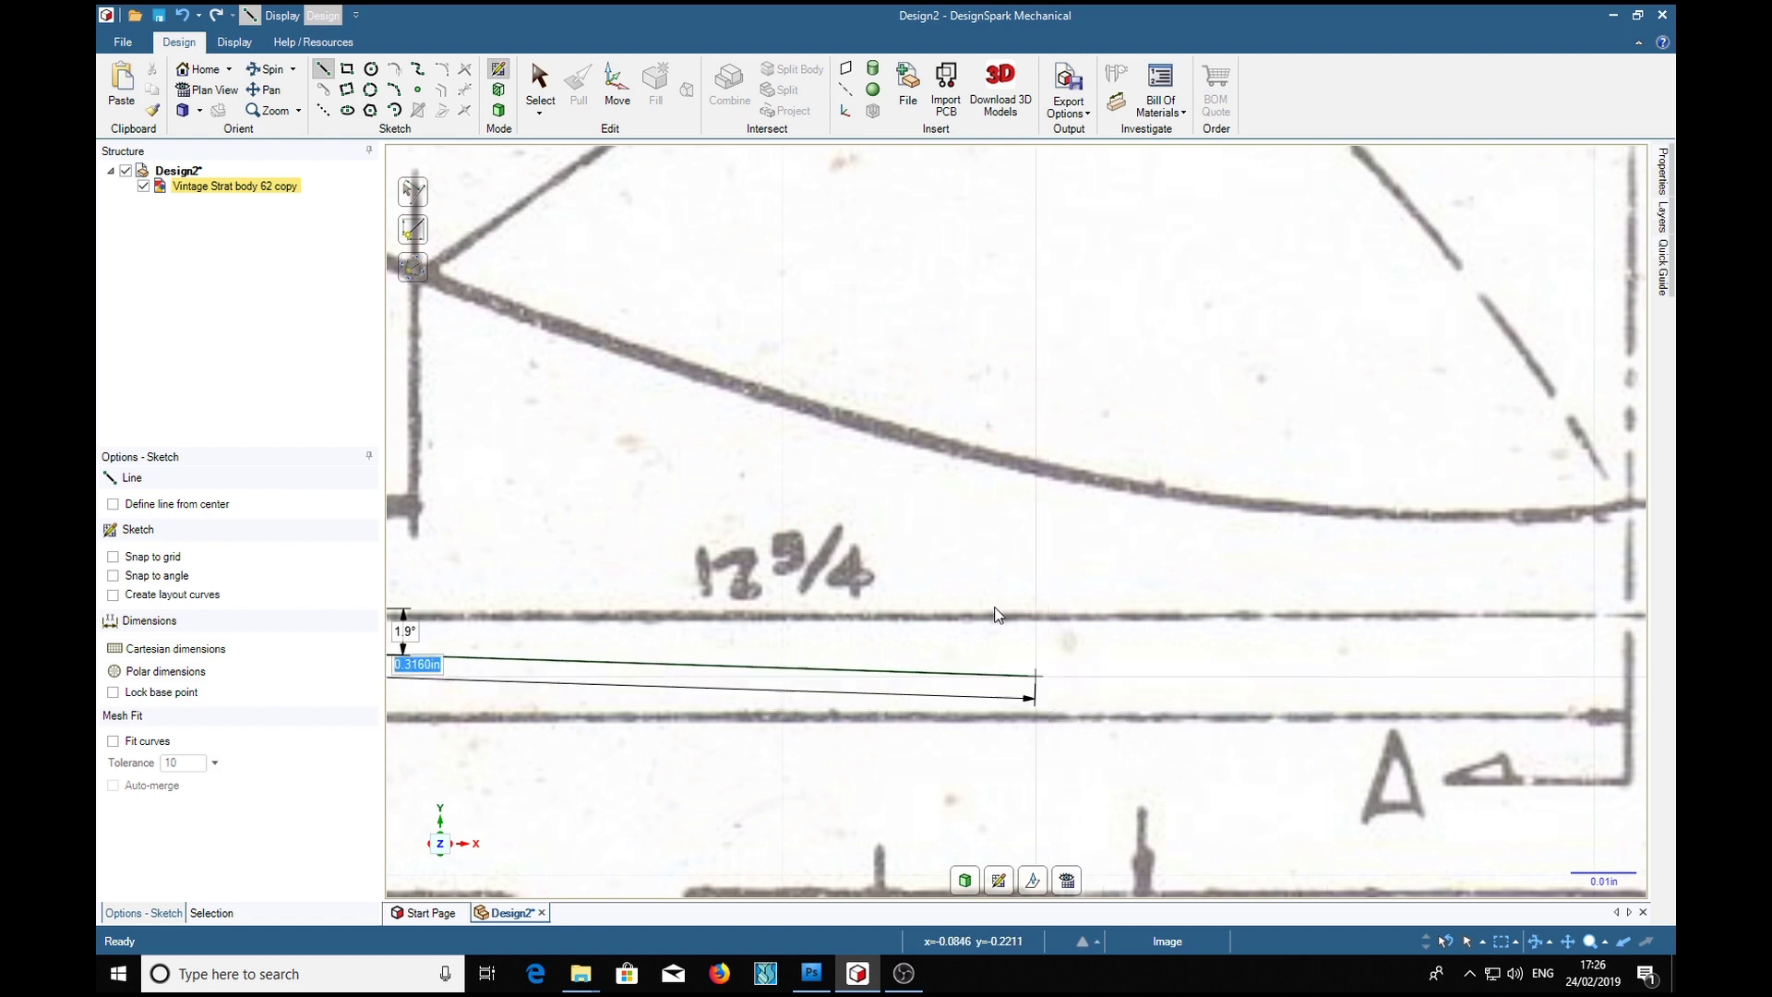
pyautogui.press('Escape')
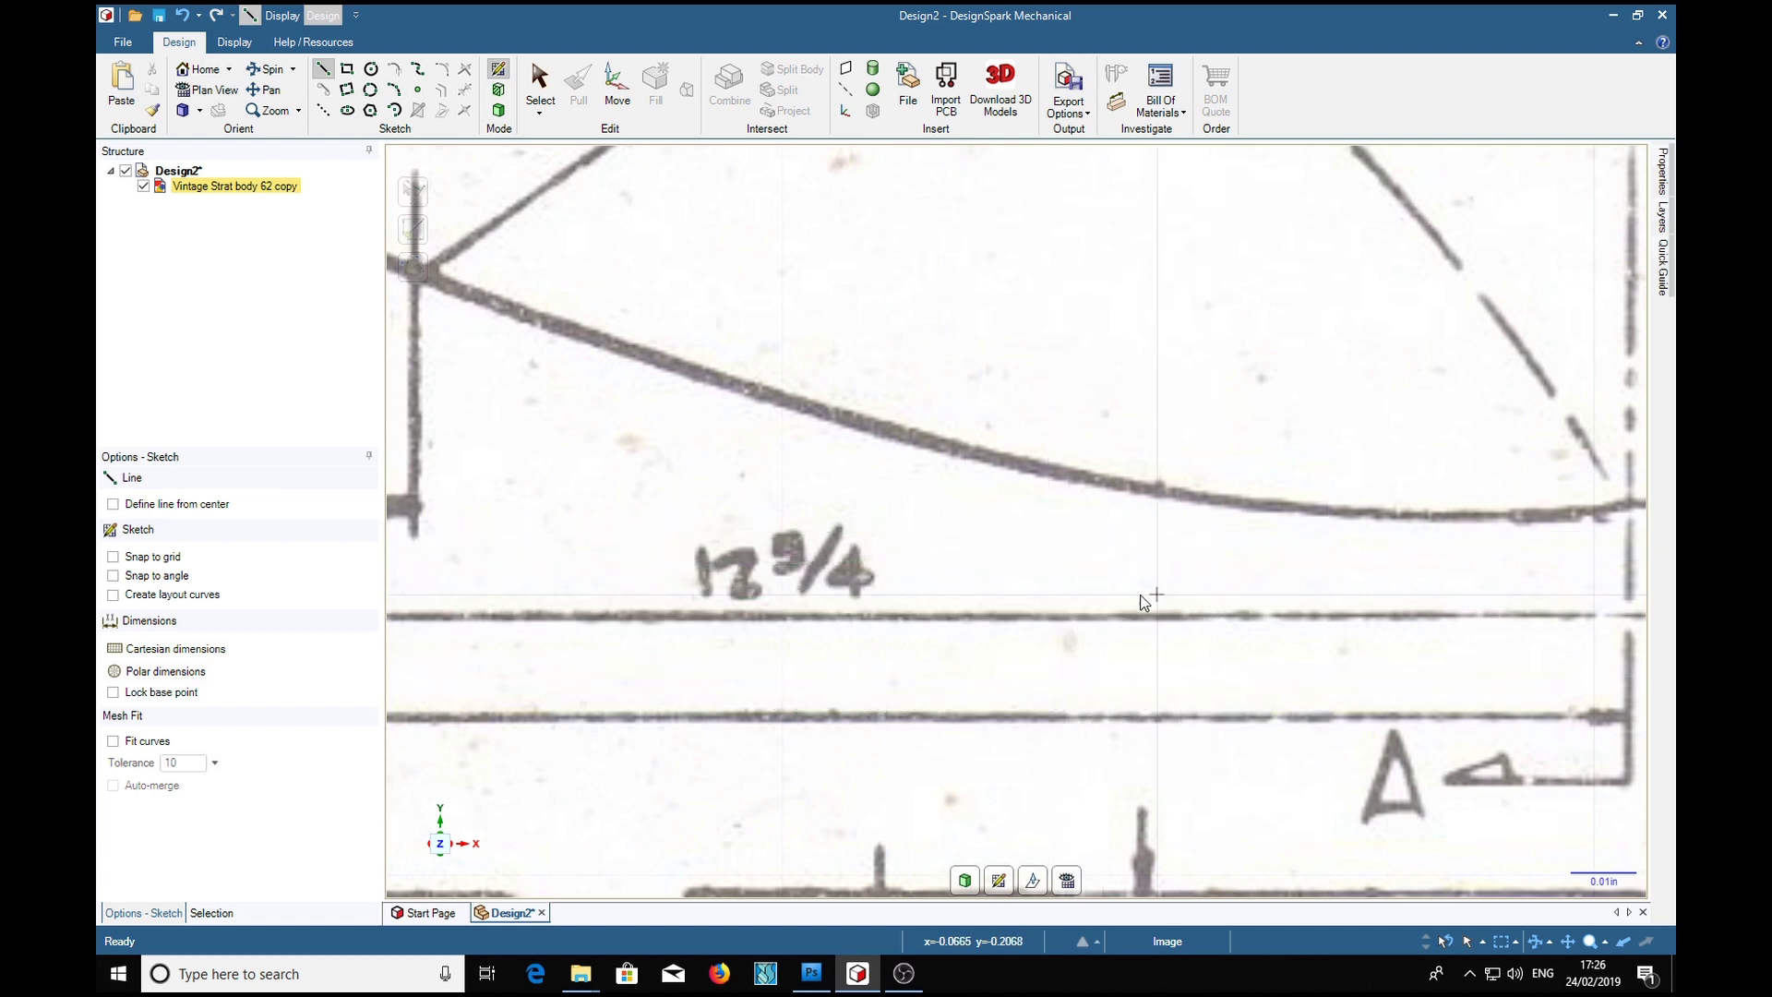
# Sketch a rectangle about 1.42 by 0.95 in around the outer edges of the blueprint image.
pyautogui.scroll(-4, 988, 591)
pyautogui.scroll(-6, 992, 600)
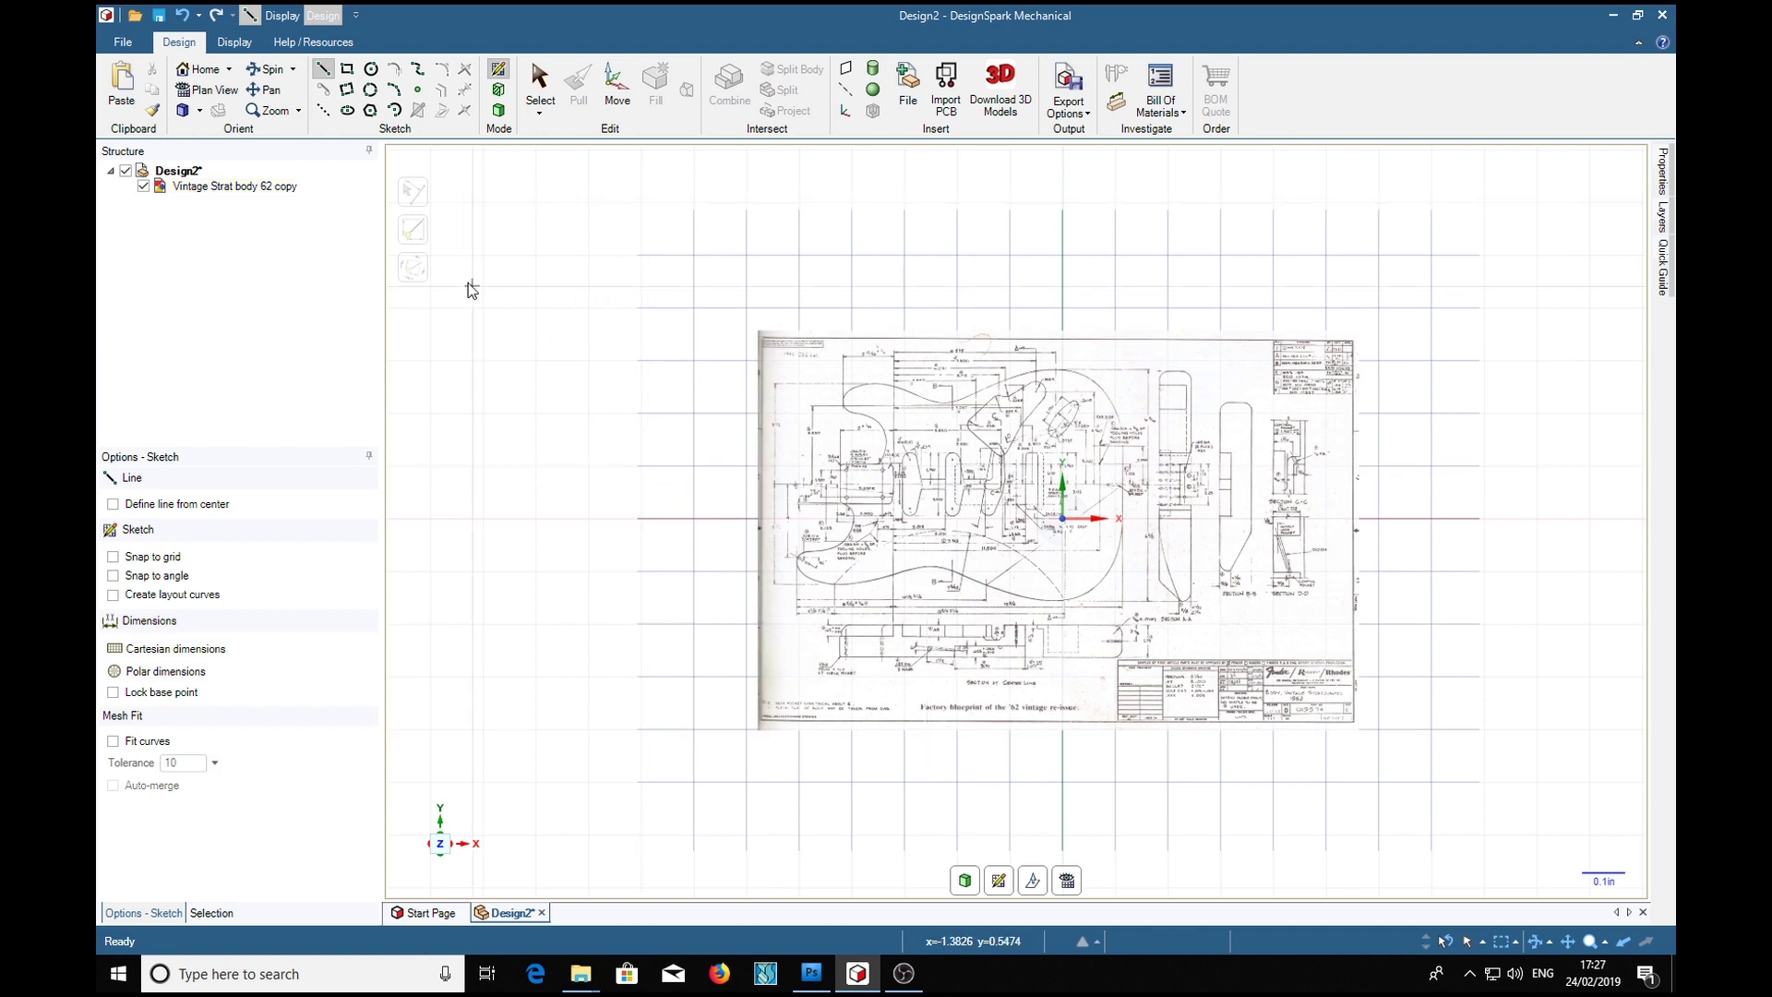
pyautogui.click(349, 70)
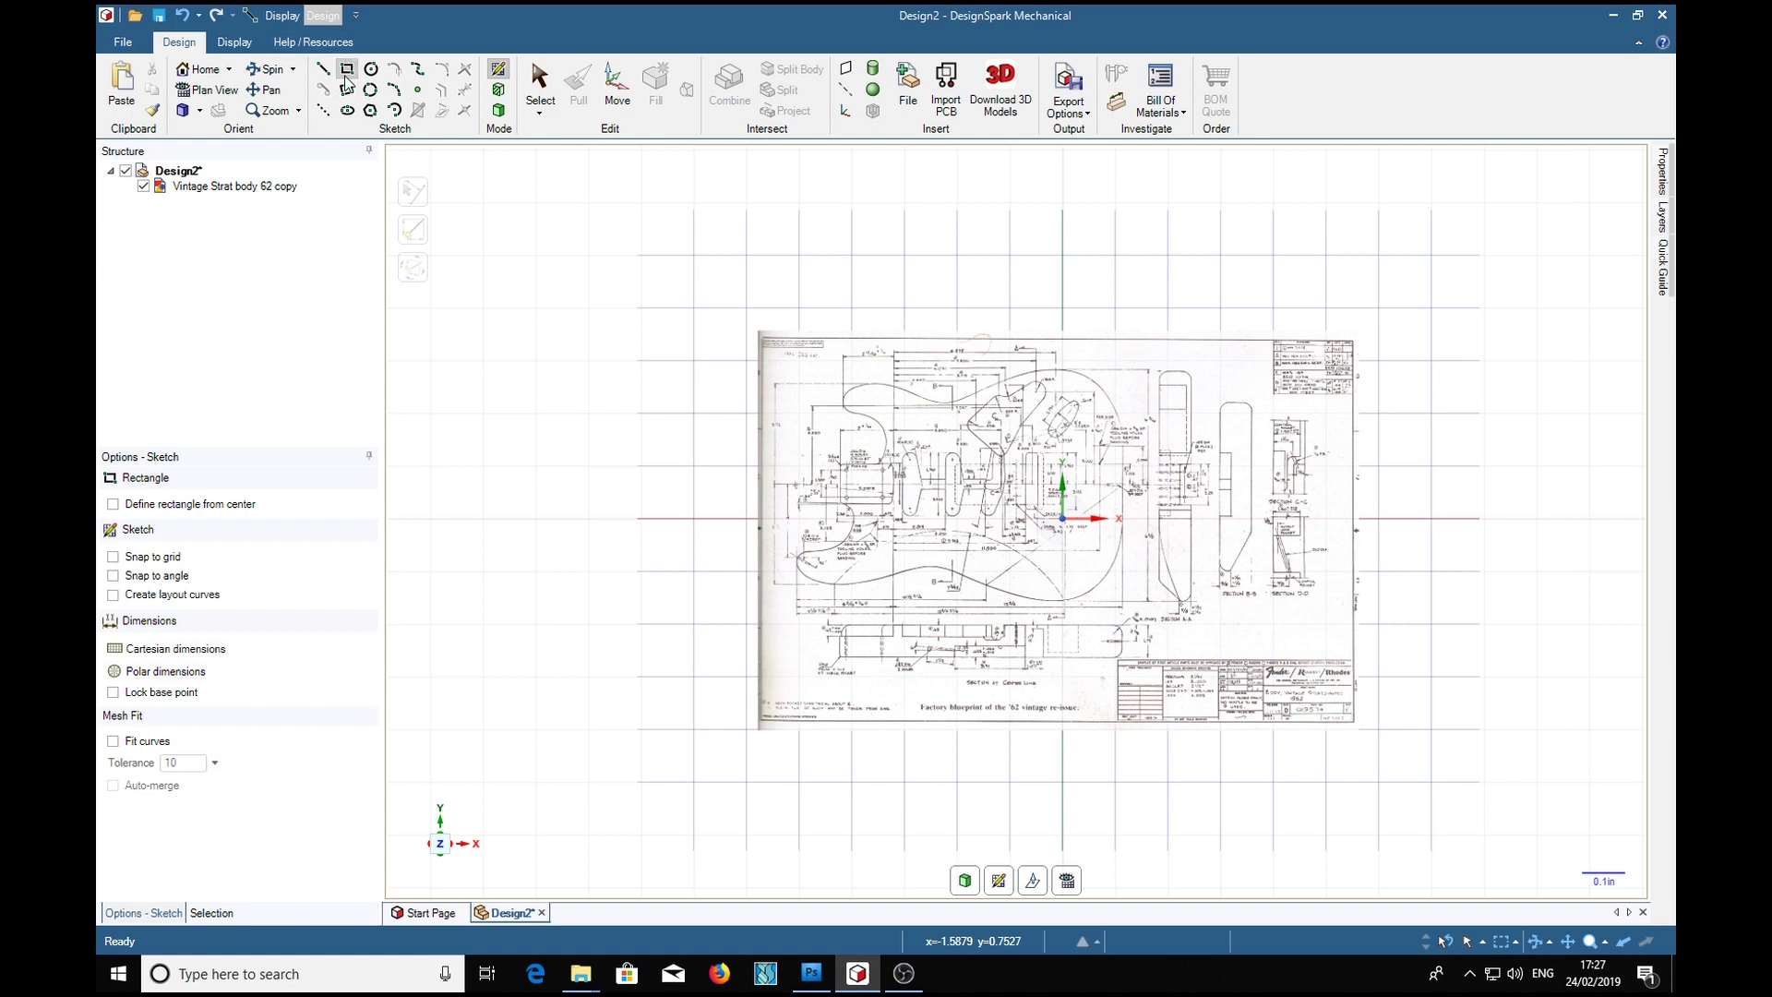
pyautogui.press('Escape')
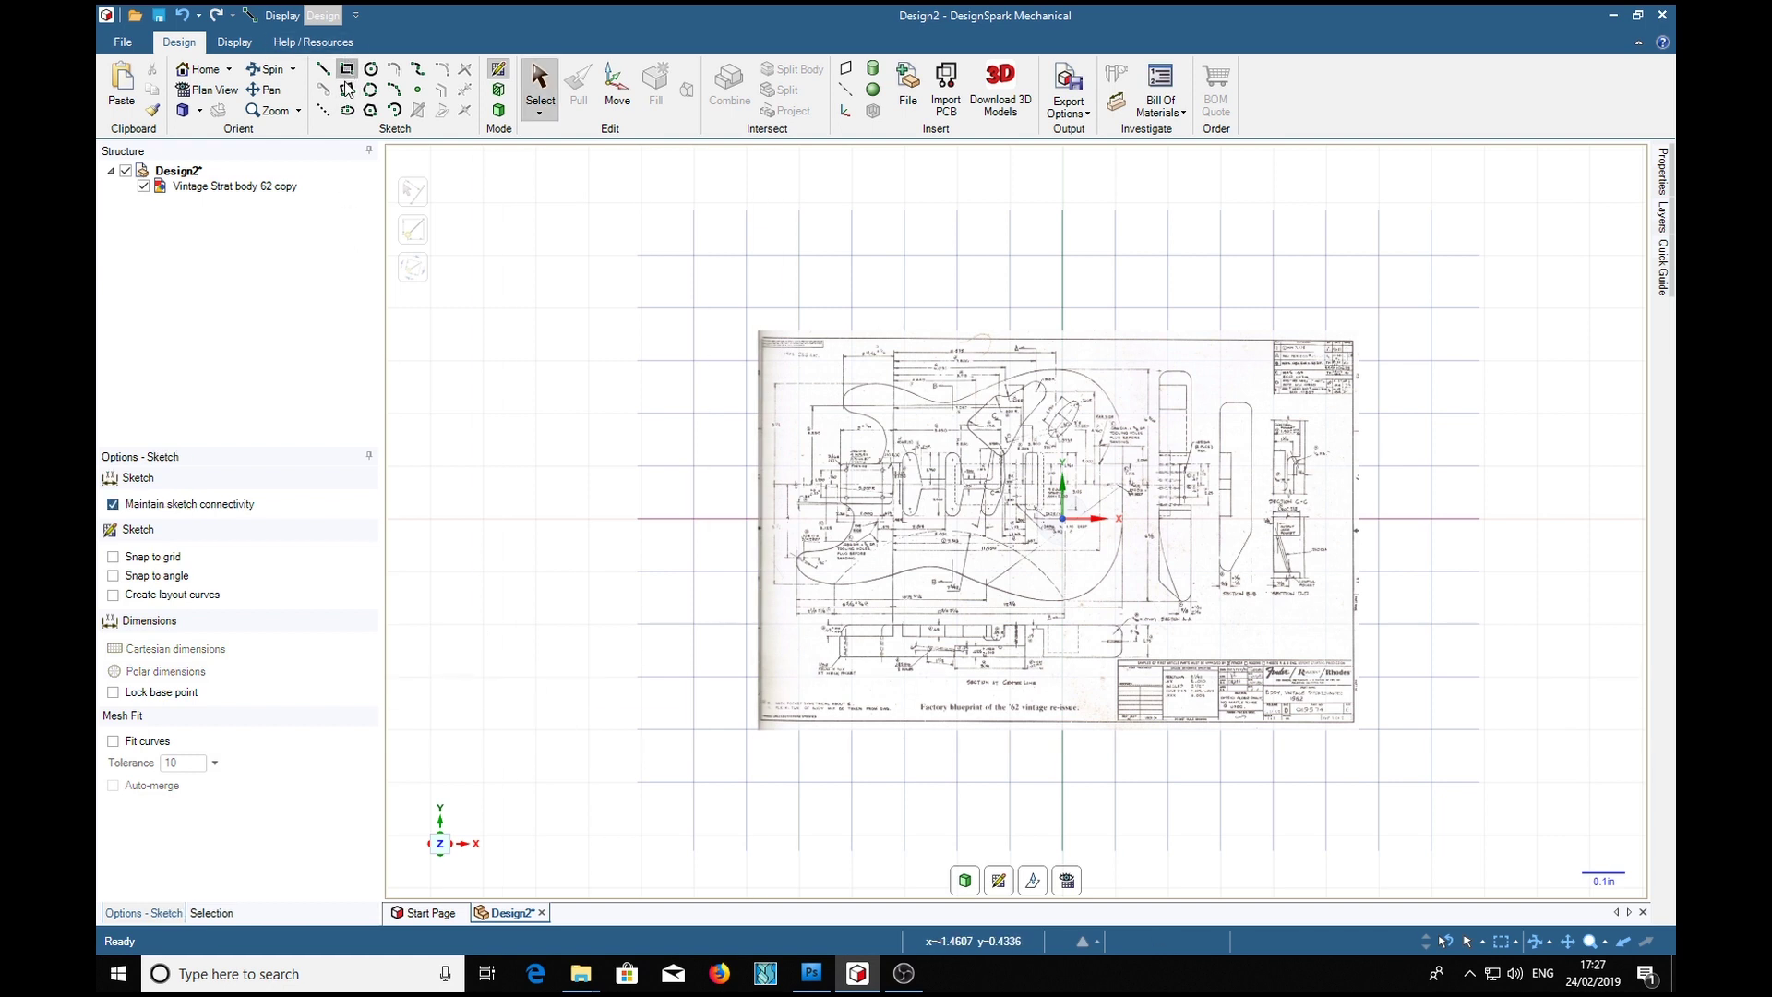
pyautogui.click(349, 70)
pyautogui.click(211, 186)
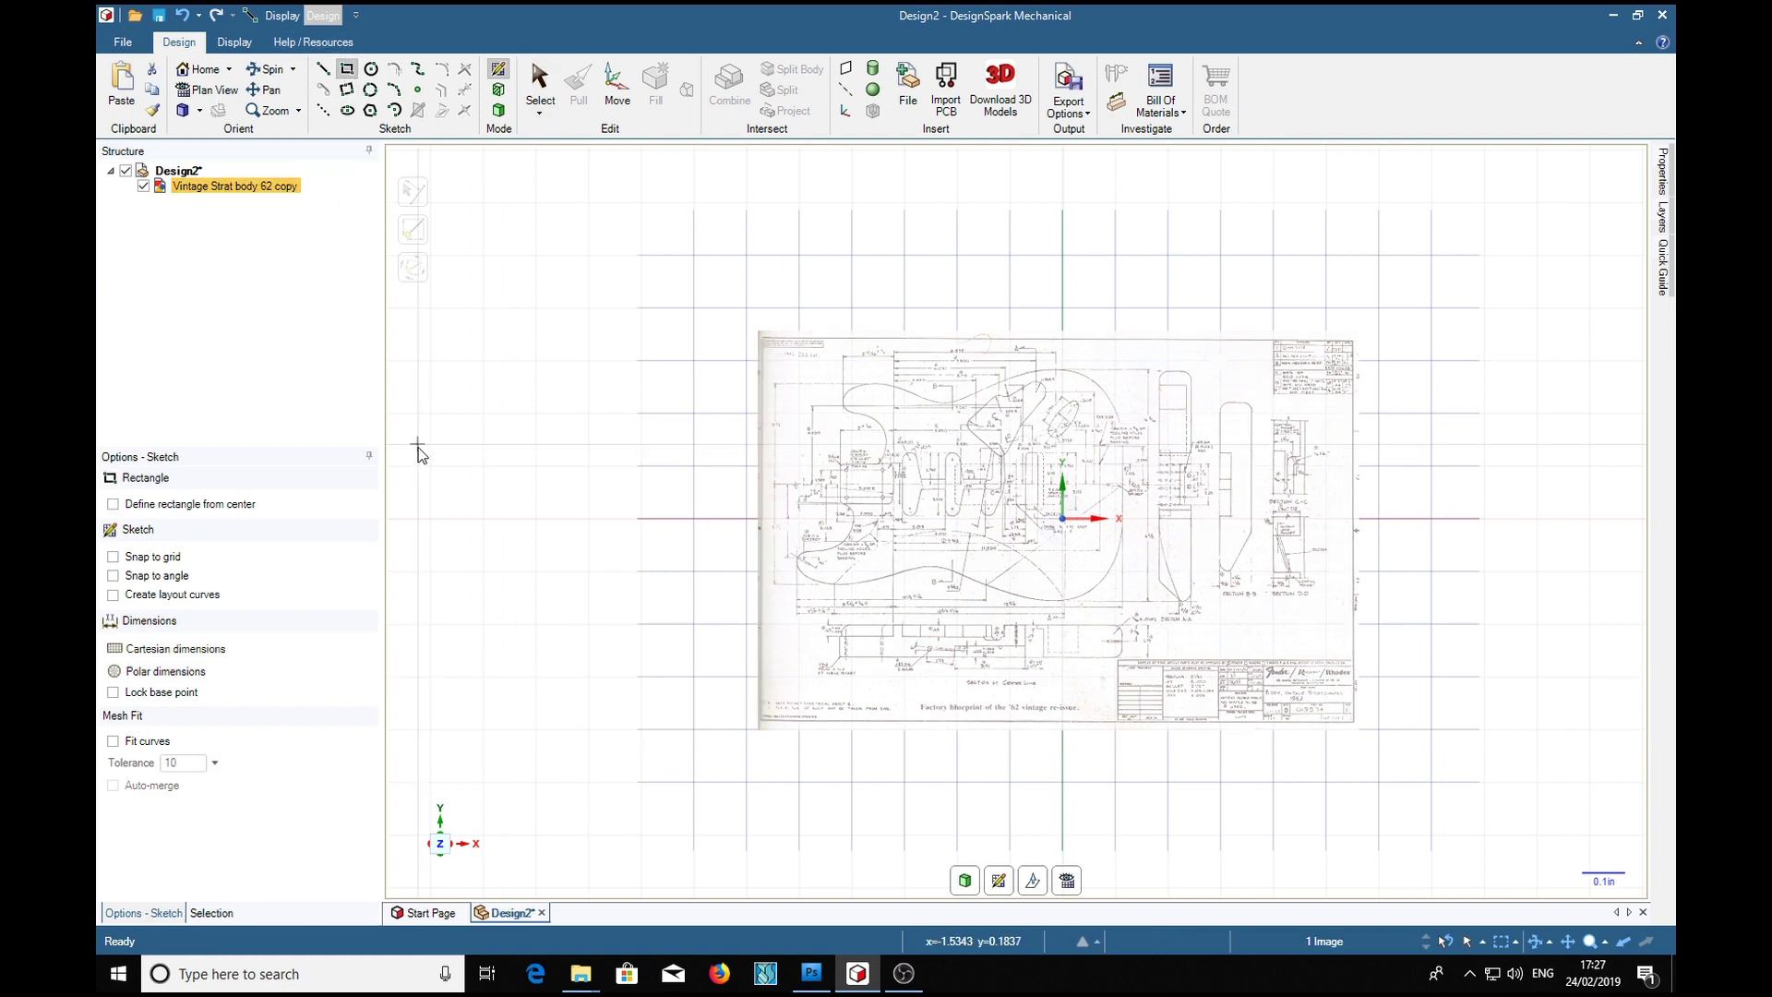
pyautogui.click(759, 732)
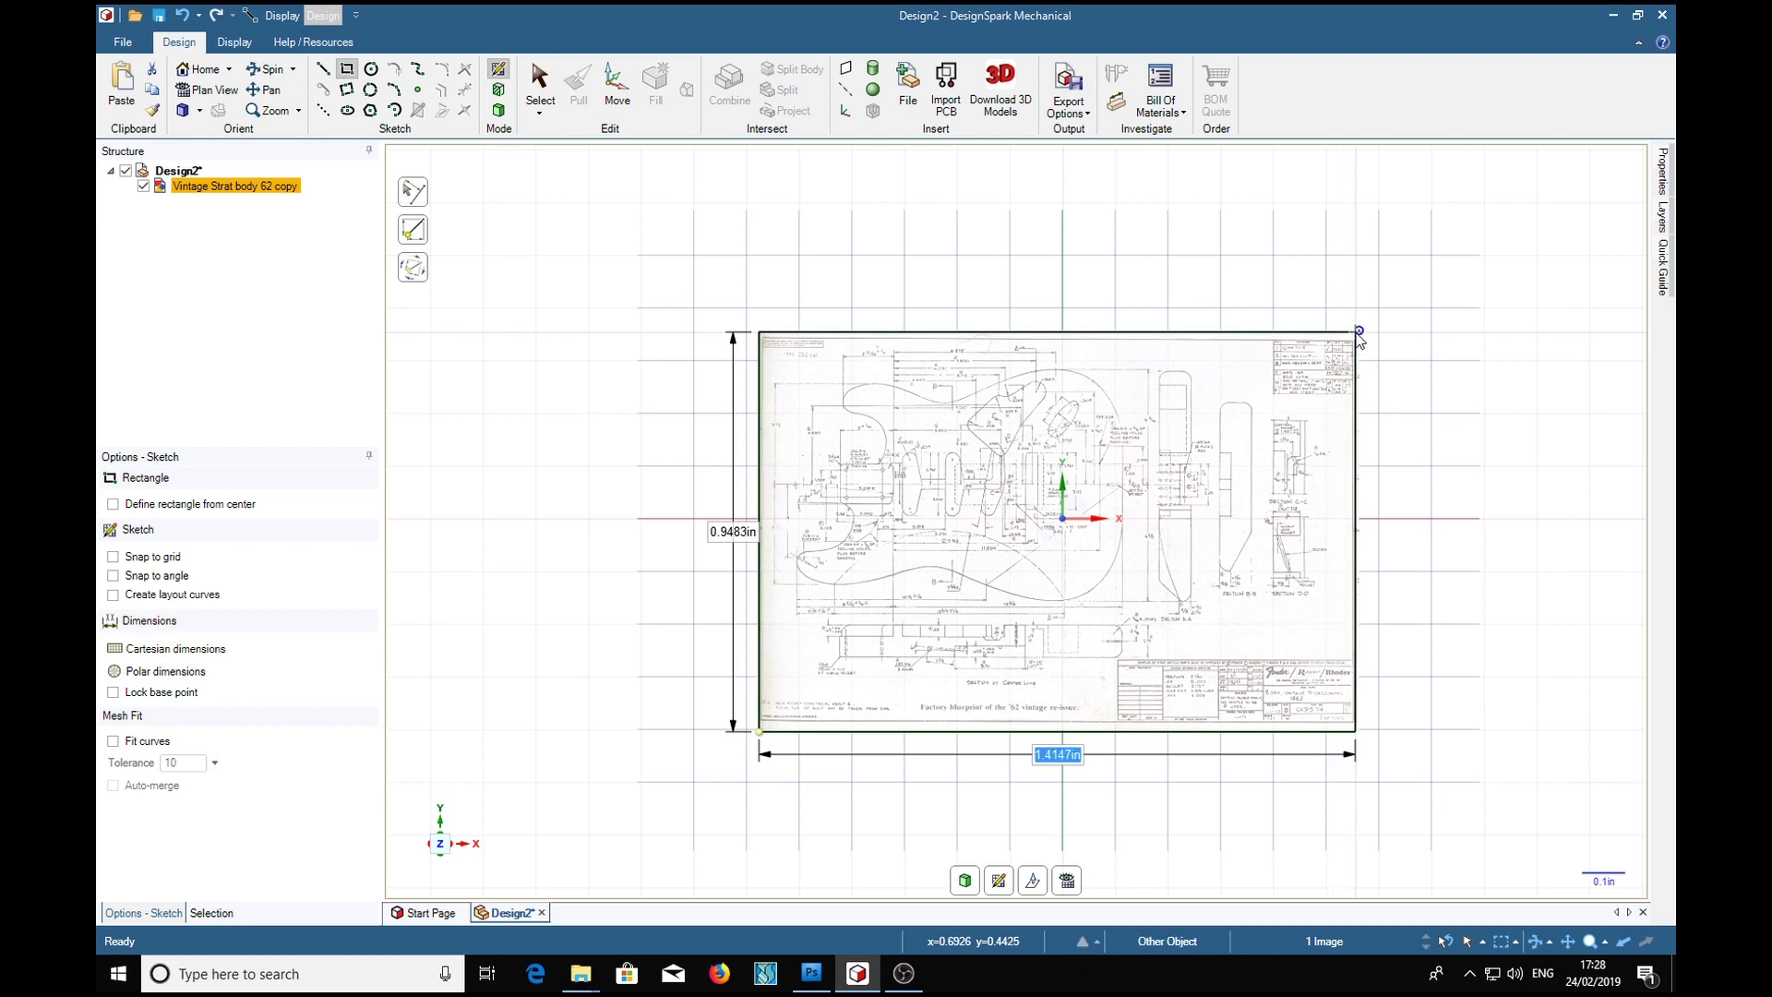
pyautogui.click(1359, 331)
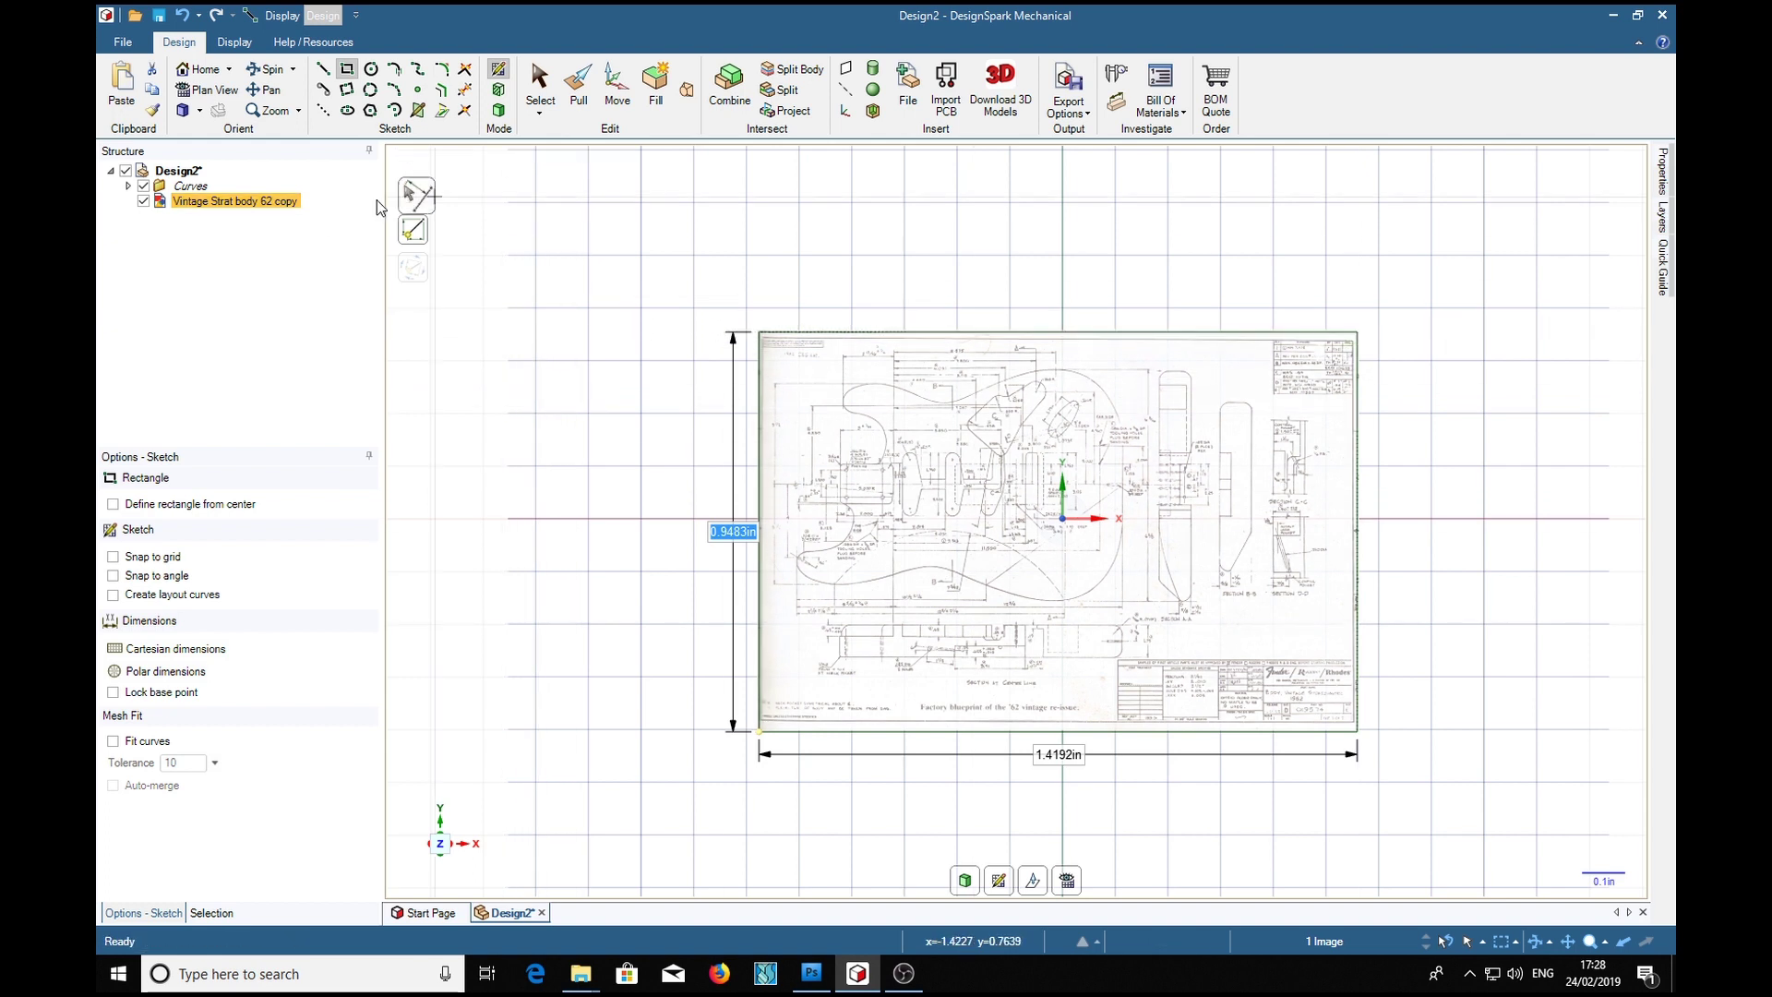
# Hide the blueprint image, then turn the rectangle into a surface using Pull and select that surface.
pyautogui.click(142, 200)
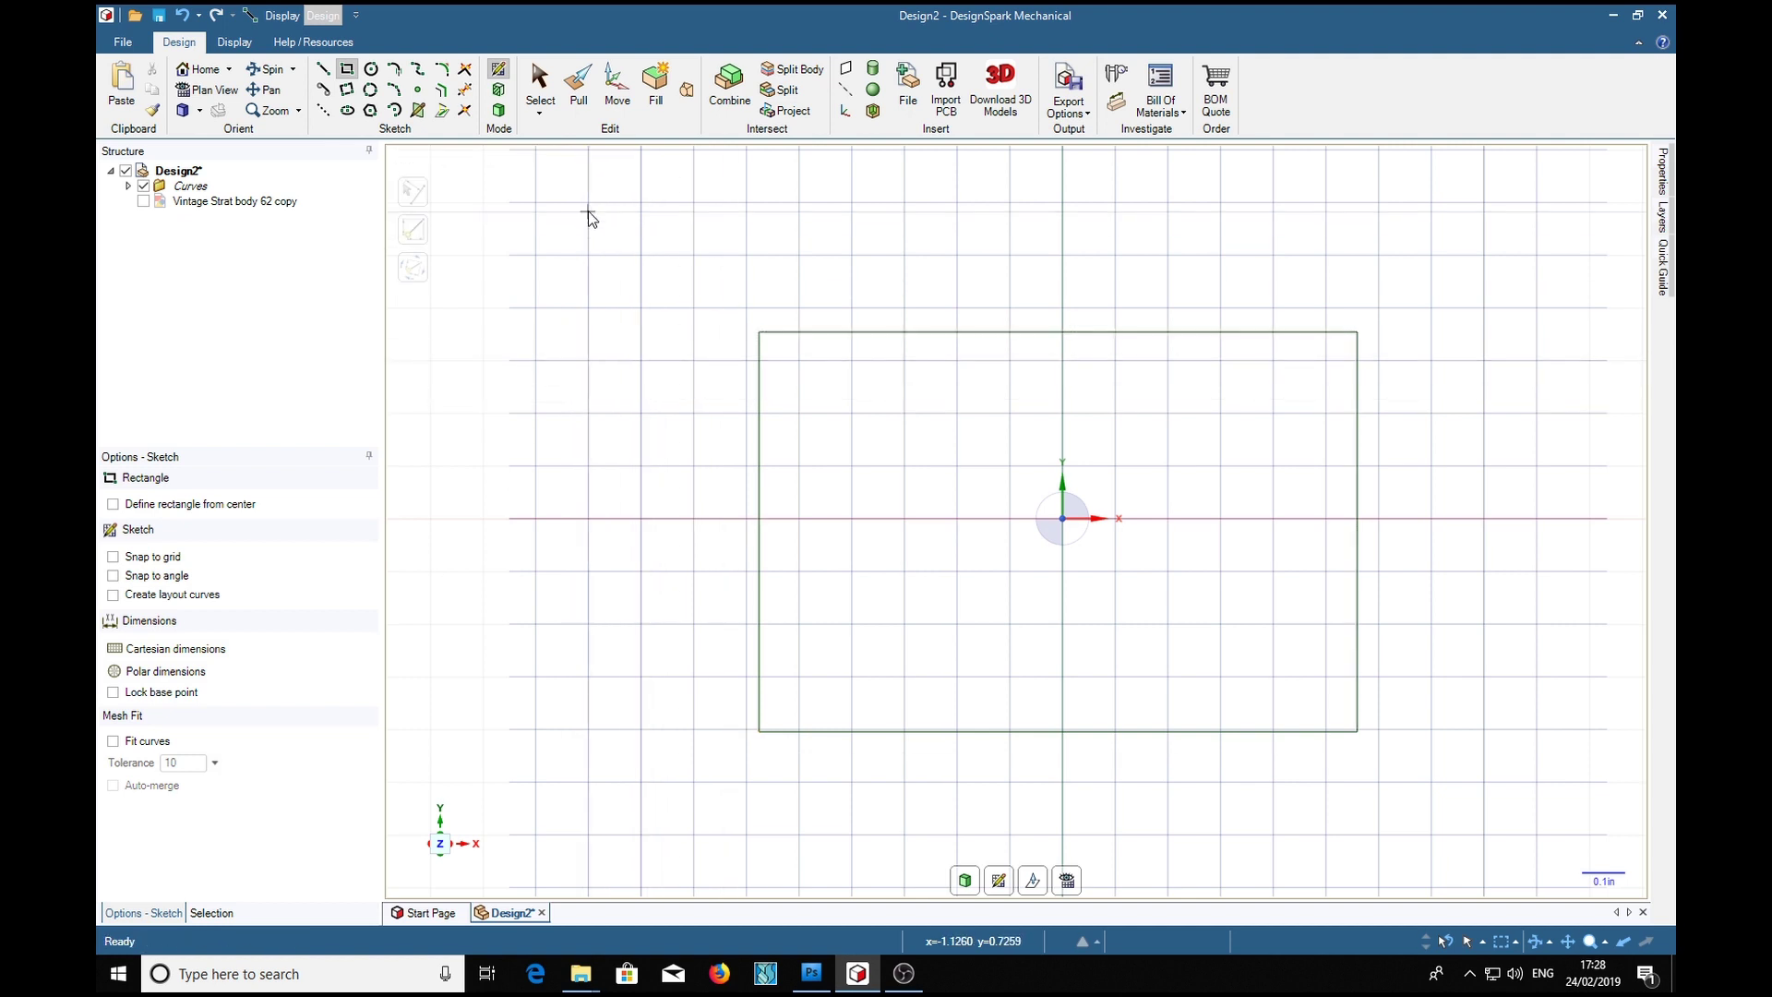
pyautogui.click(579, 88)
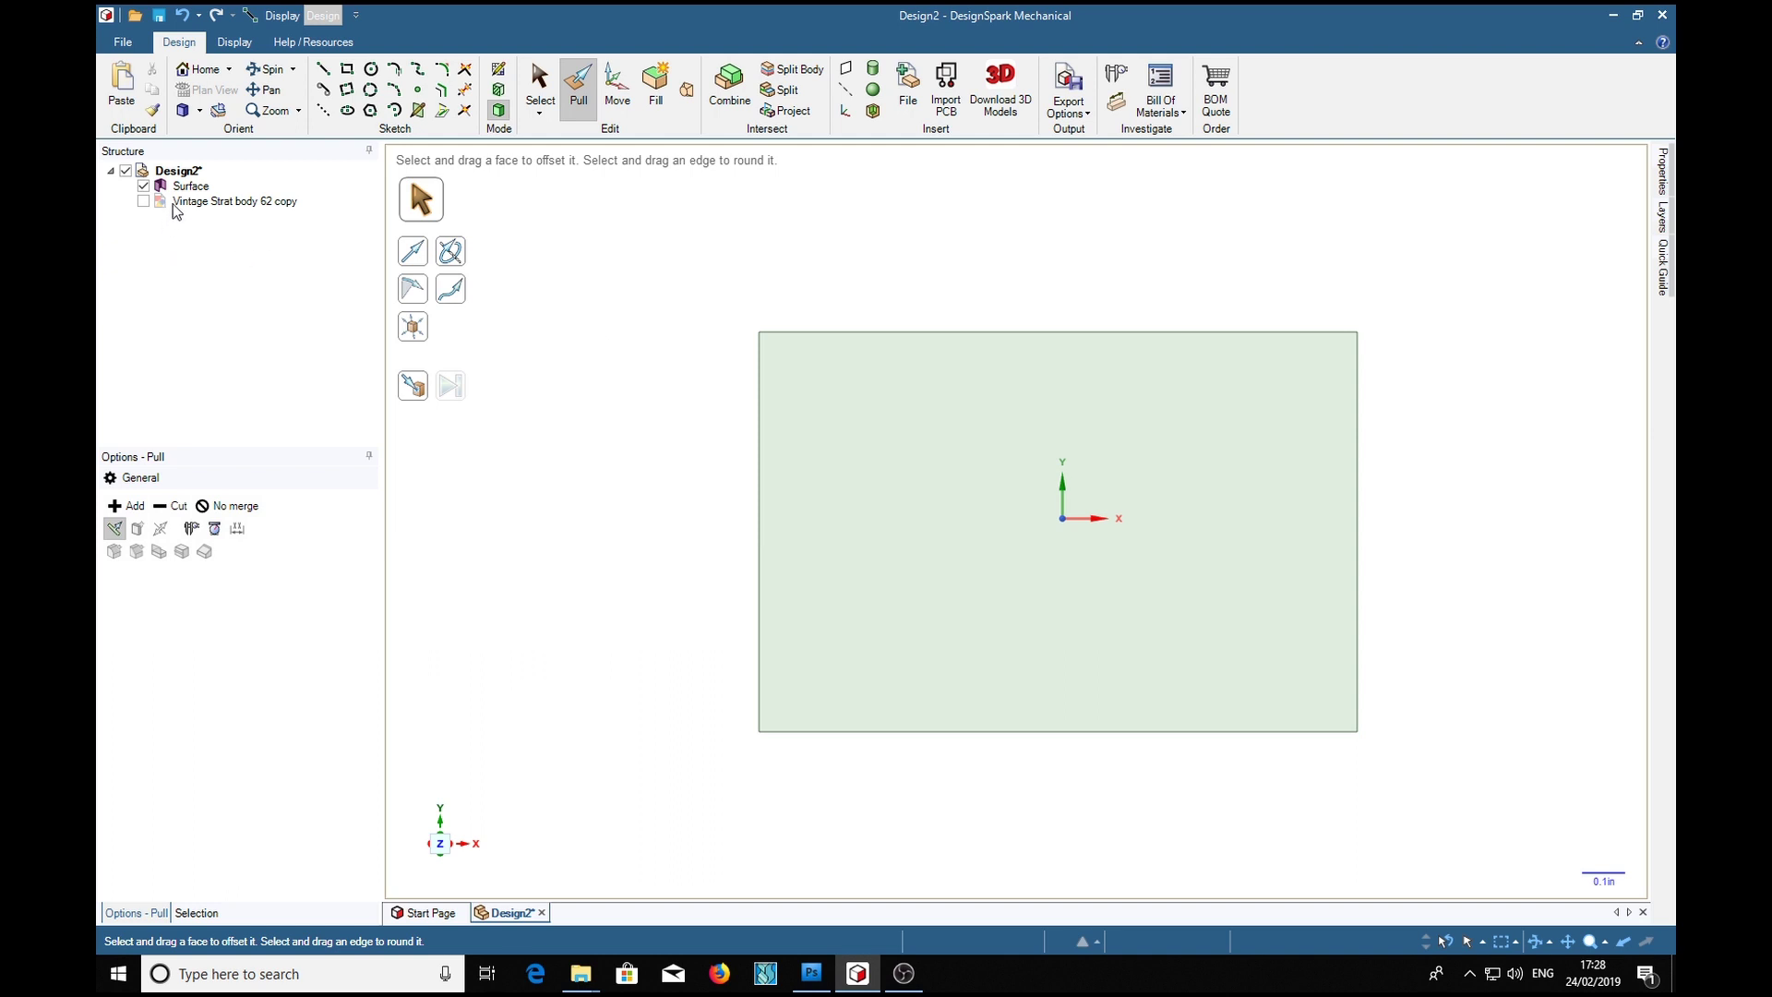
pyautogui.click(190, 185)
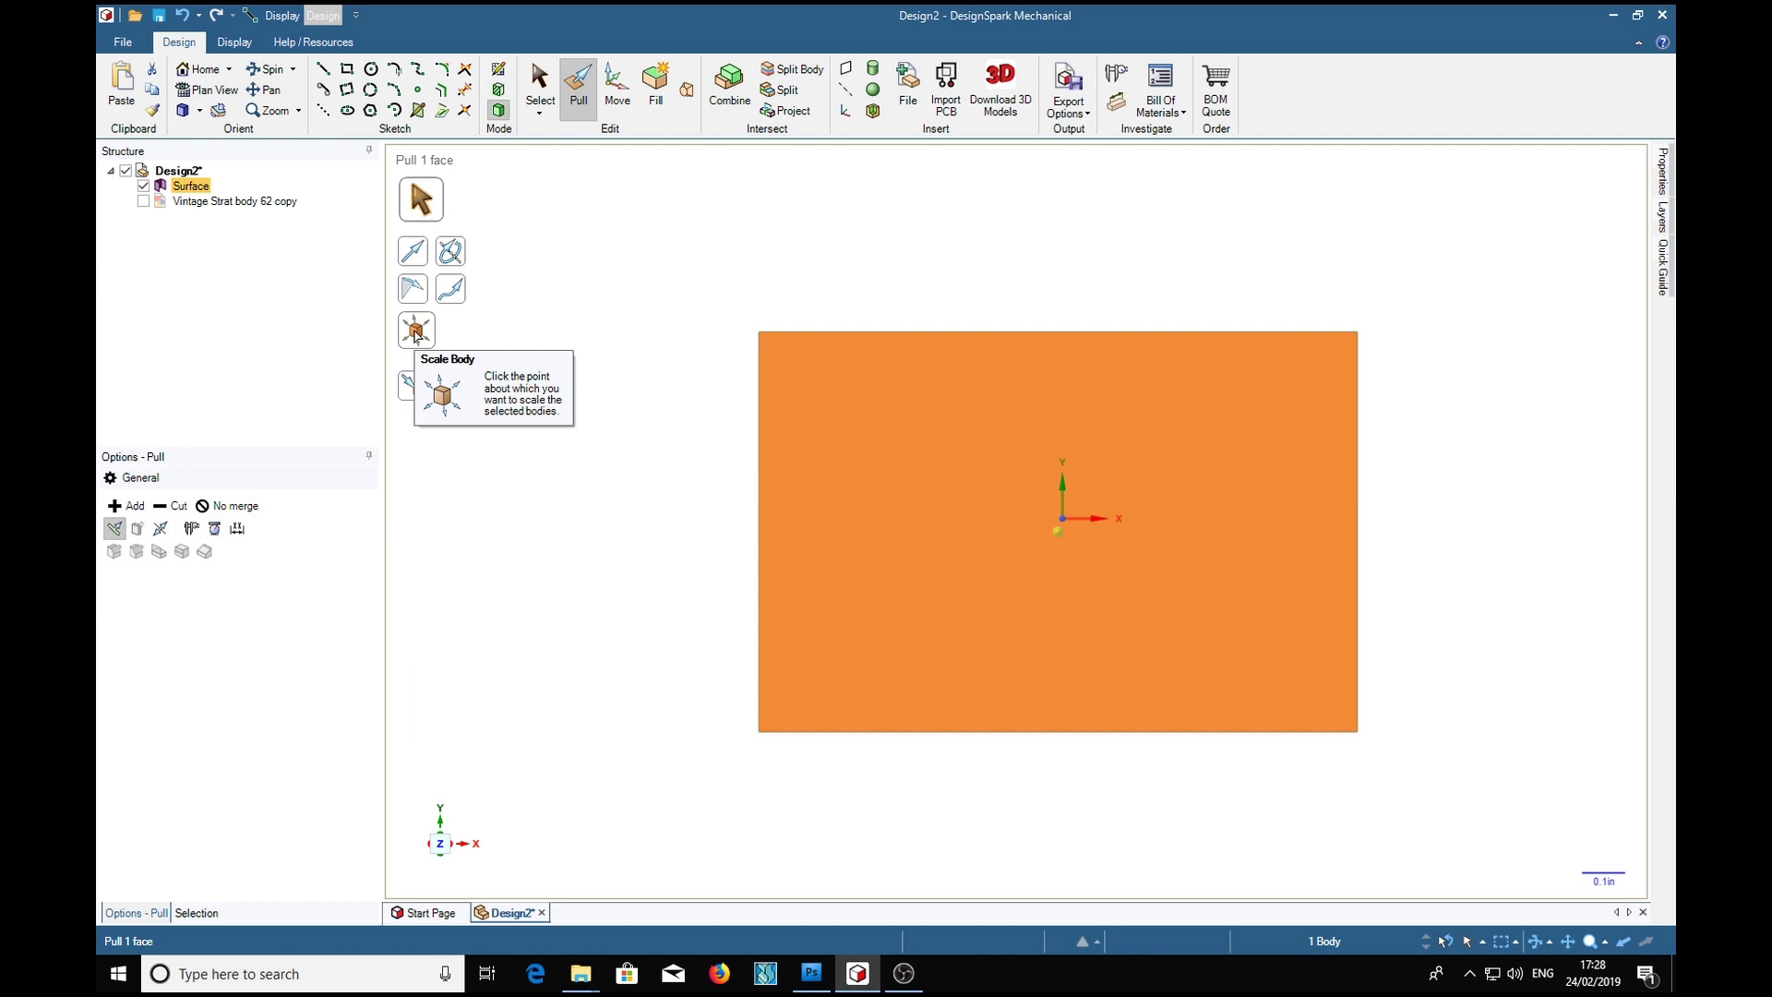
# Scale the surface body about its lower-left corner by a factor of 12.75/.5437.
pyautogui.click(416, 332)
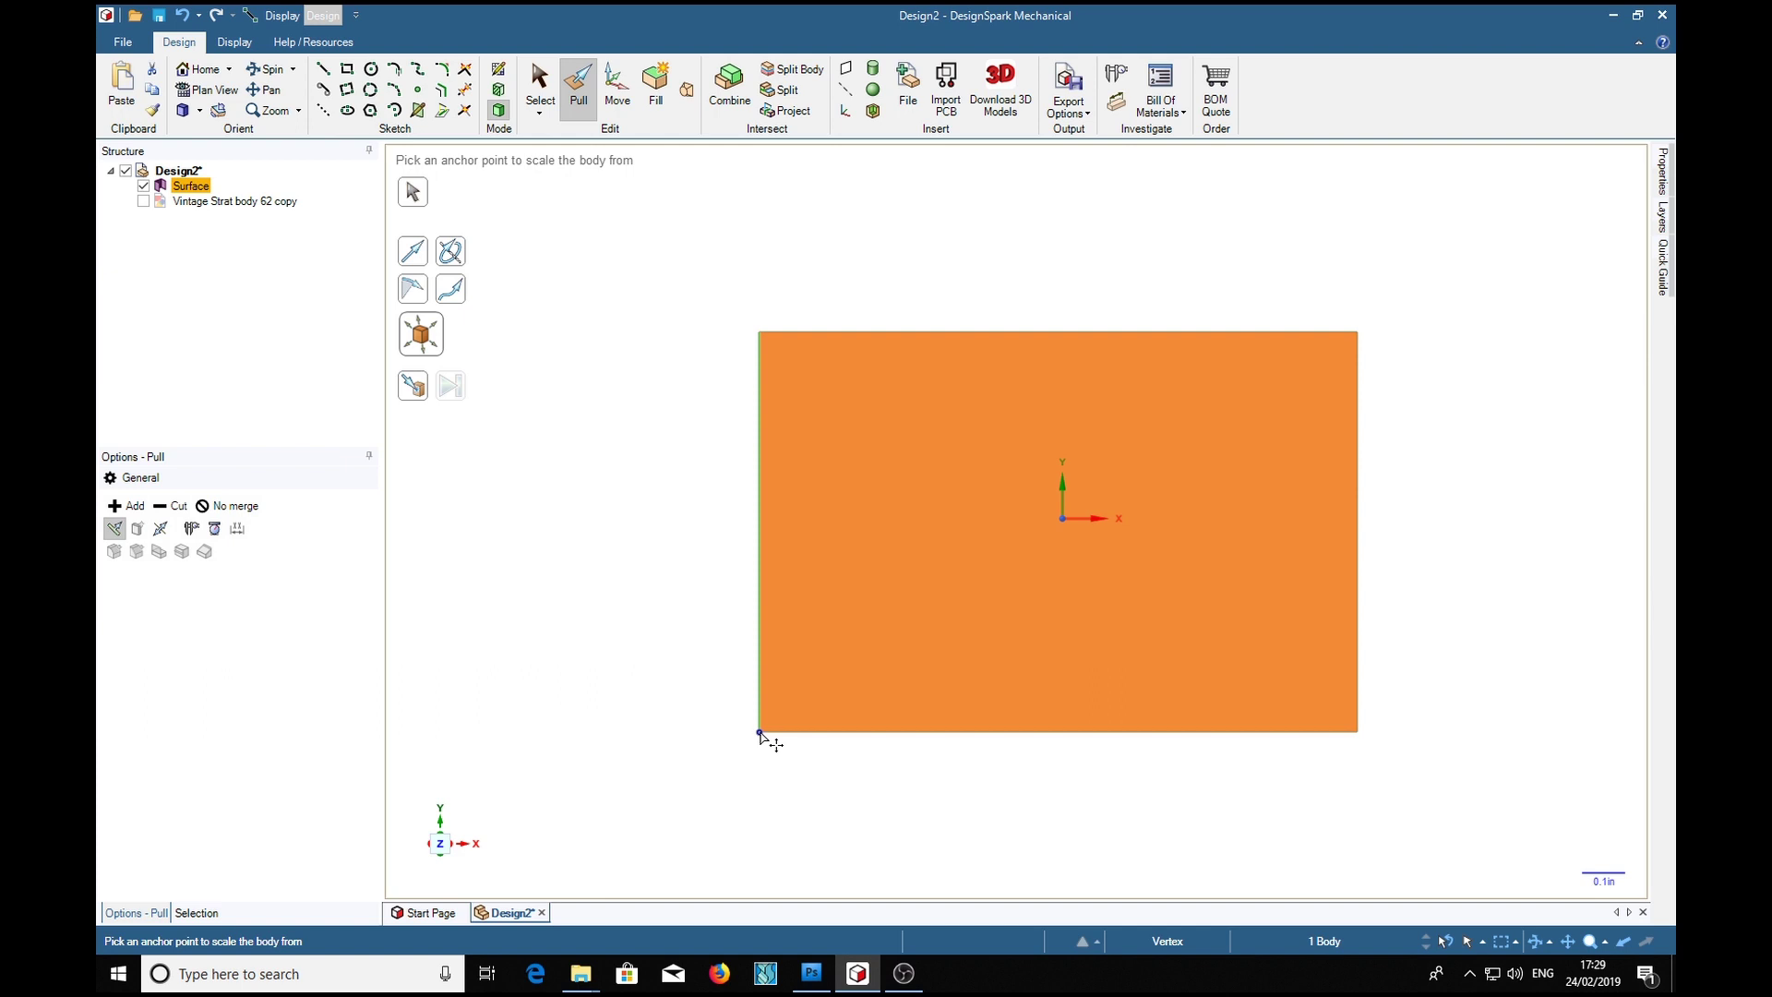
pyautogui.click(759, 734)
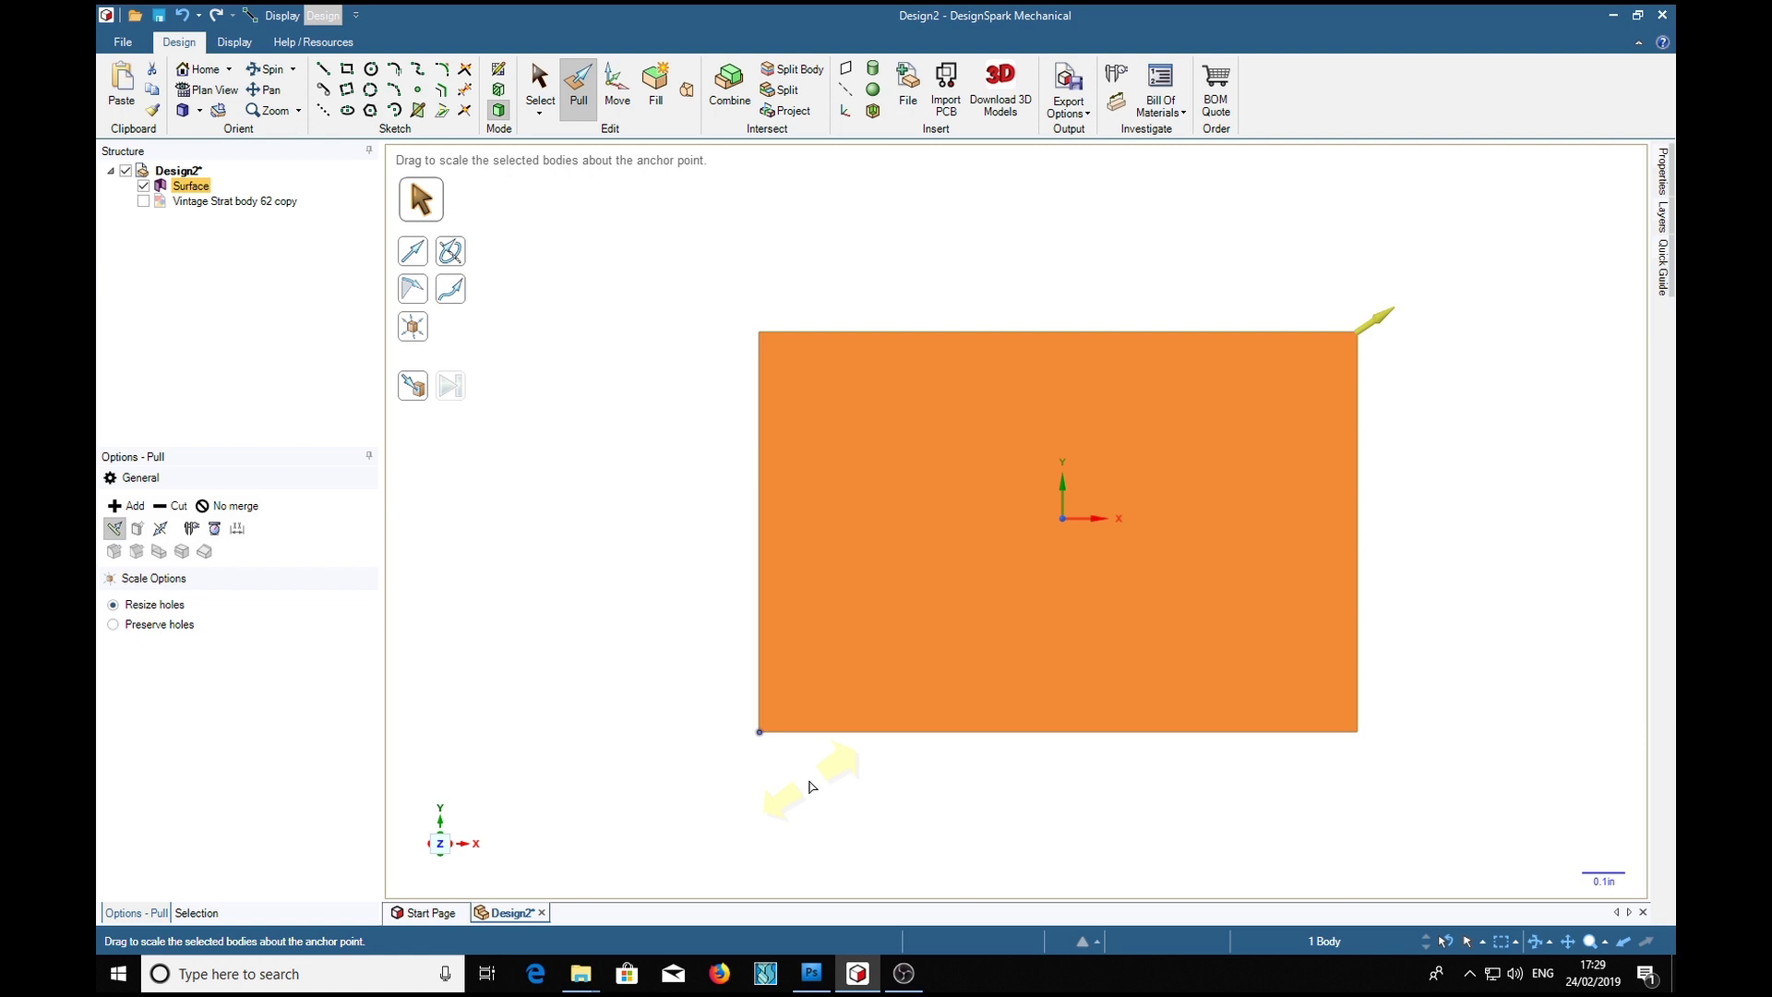
pyautogui.write('12.75/.5437')
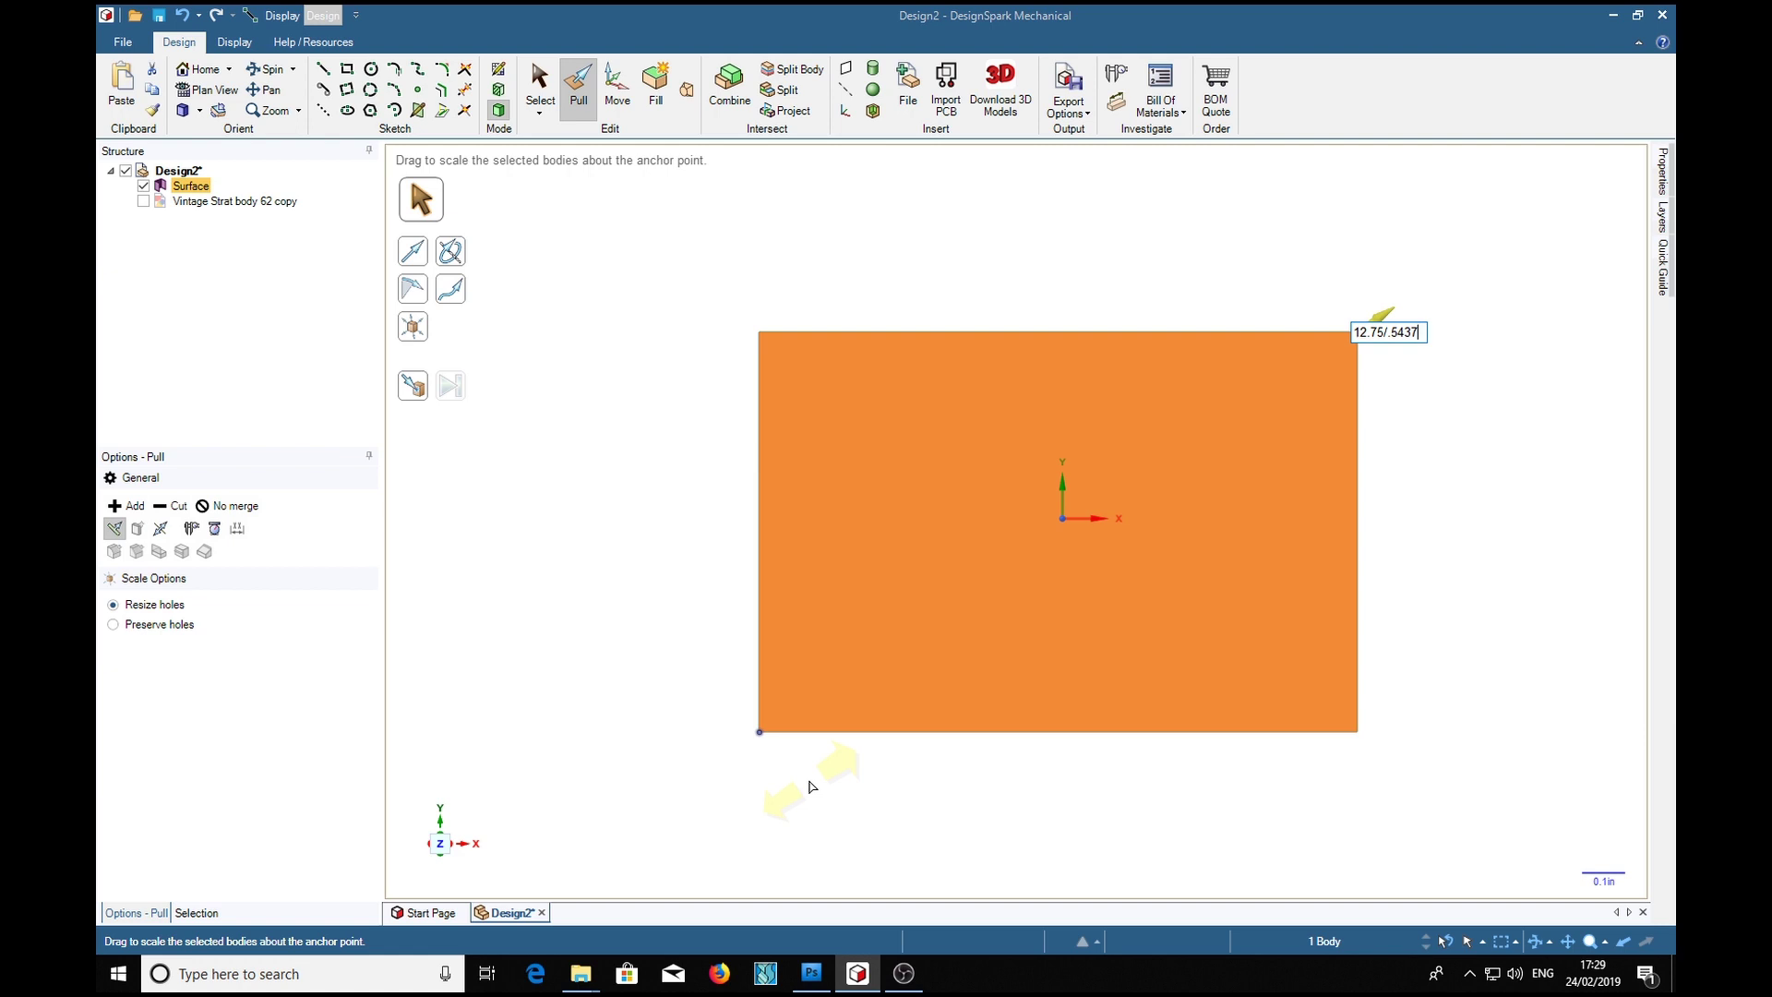
pyautogui.press('Return')
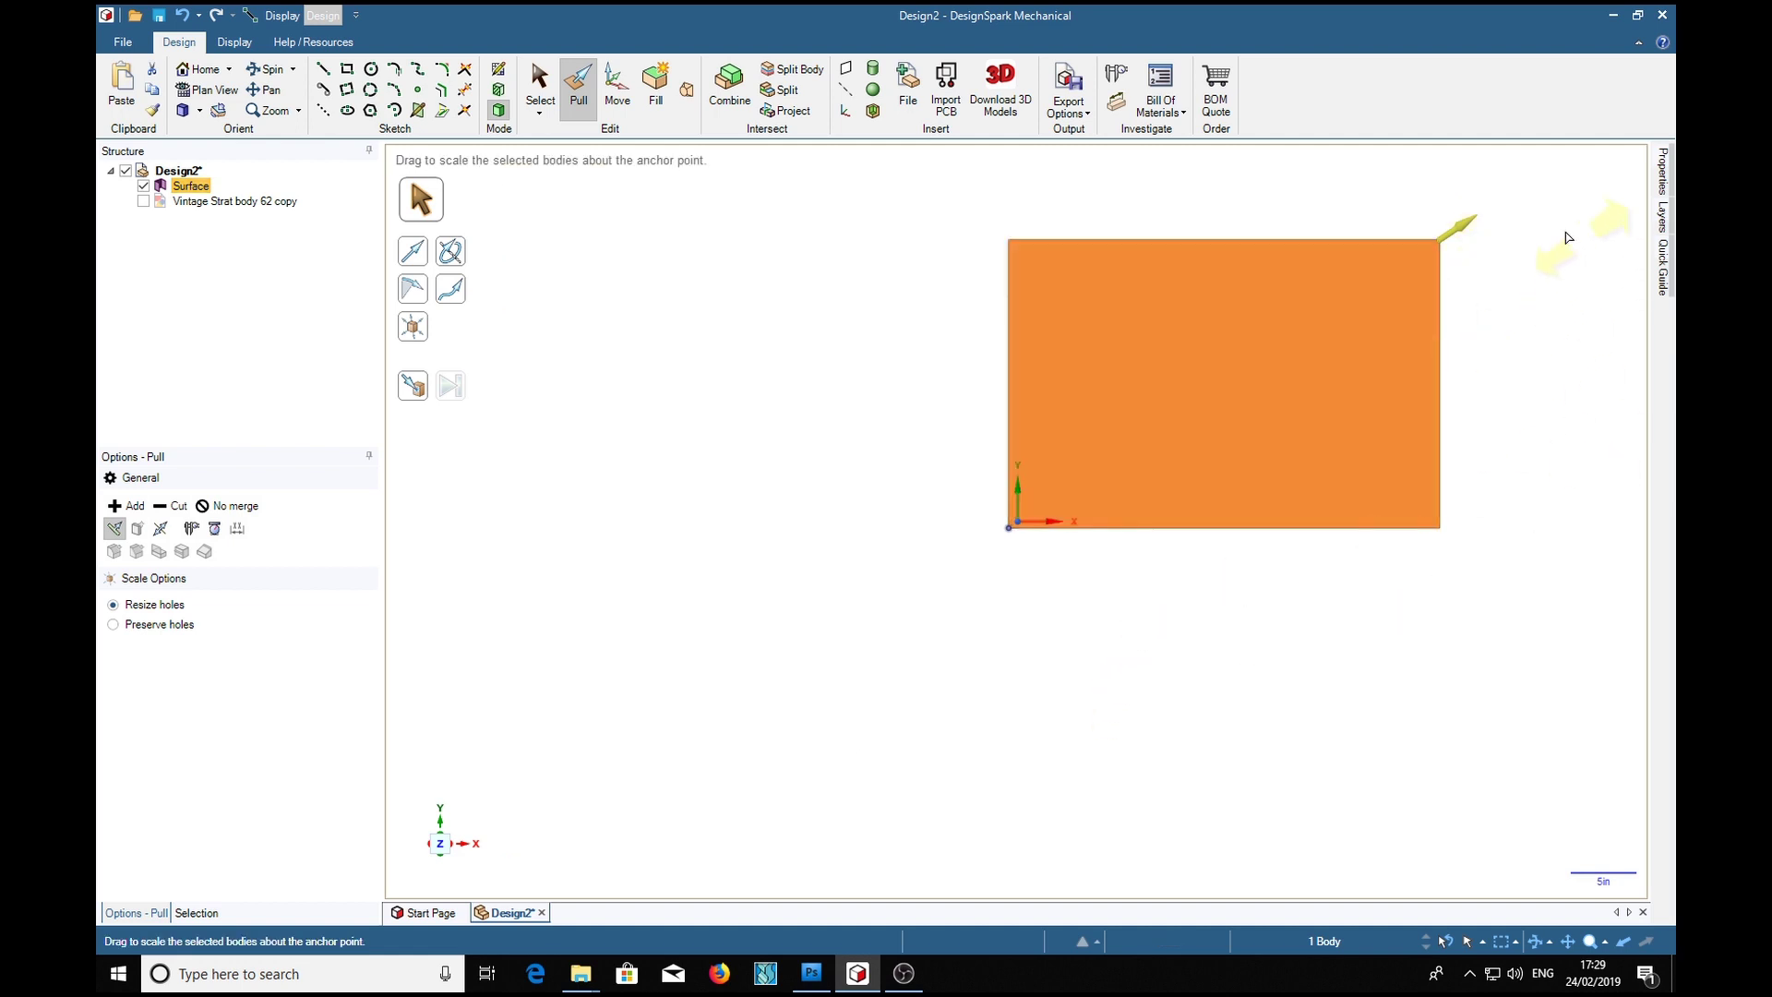
# Show the blueprint image again and stretch its upper-right corner to the matching corner of the scaled surface.
pyautogui.scroll(3, 1560, 235)
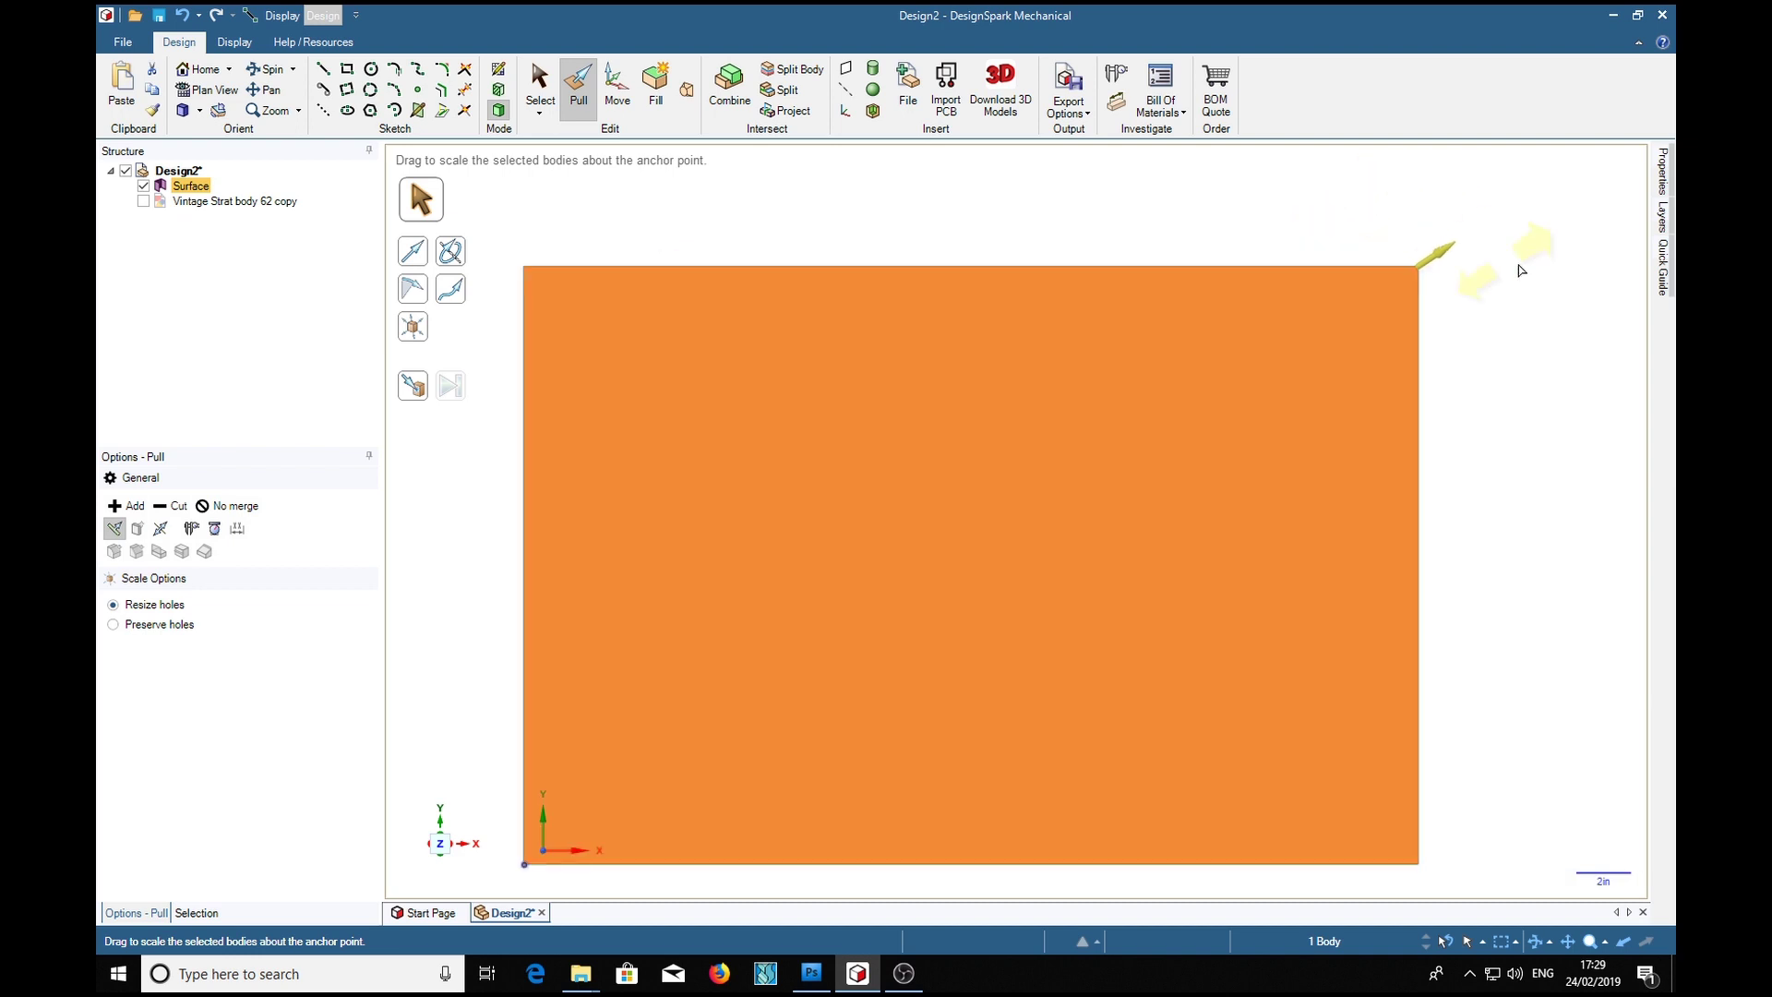
pyautogui.scroll(2, 1510, 281)
pyautogui.keyDown('shift'); pyautogui.moveTo(1512, 268); pyautogui.dragTo(1606, 249, button='middle'); pyautogui.keyUp('shift')
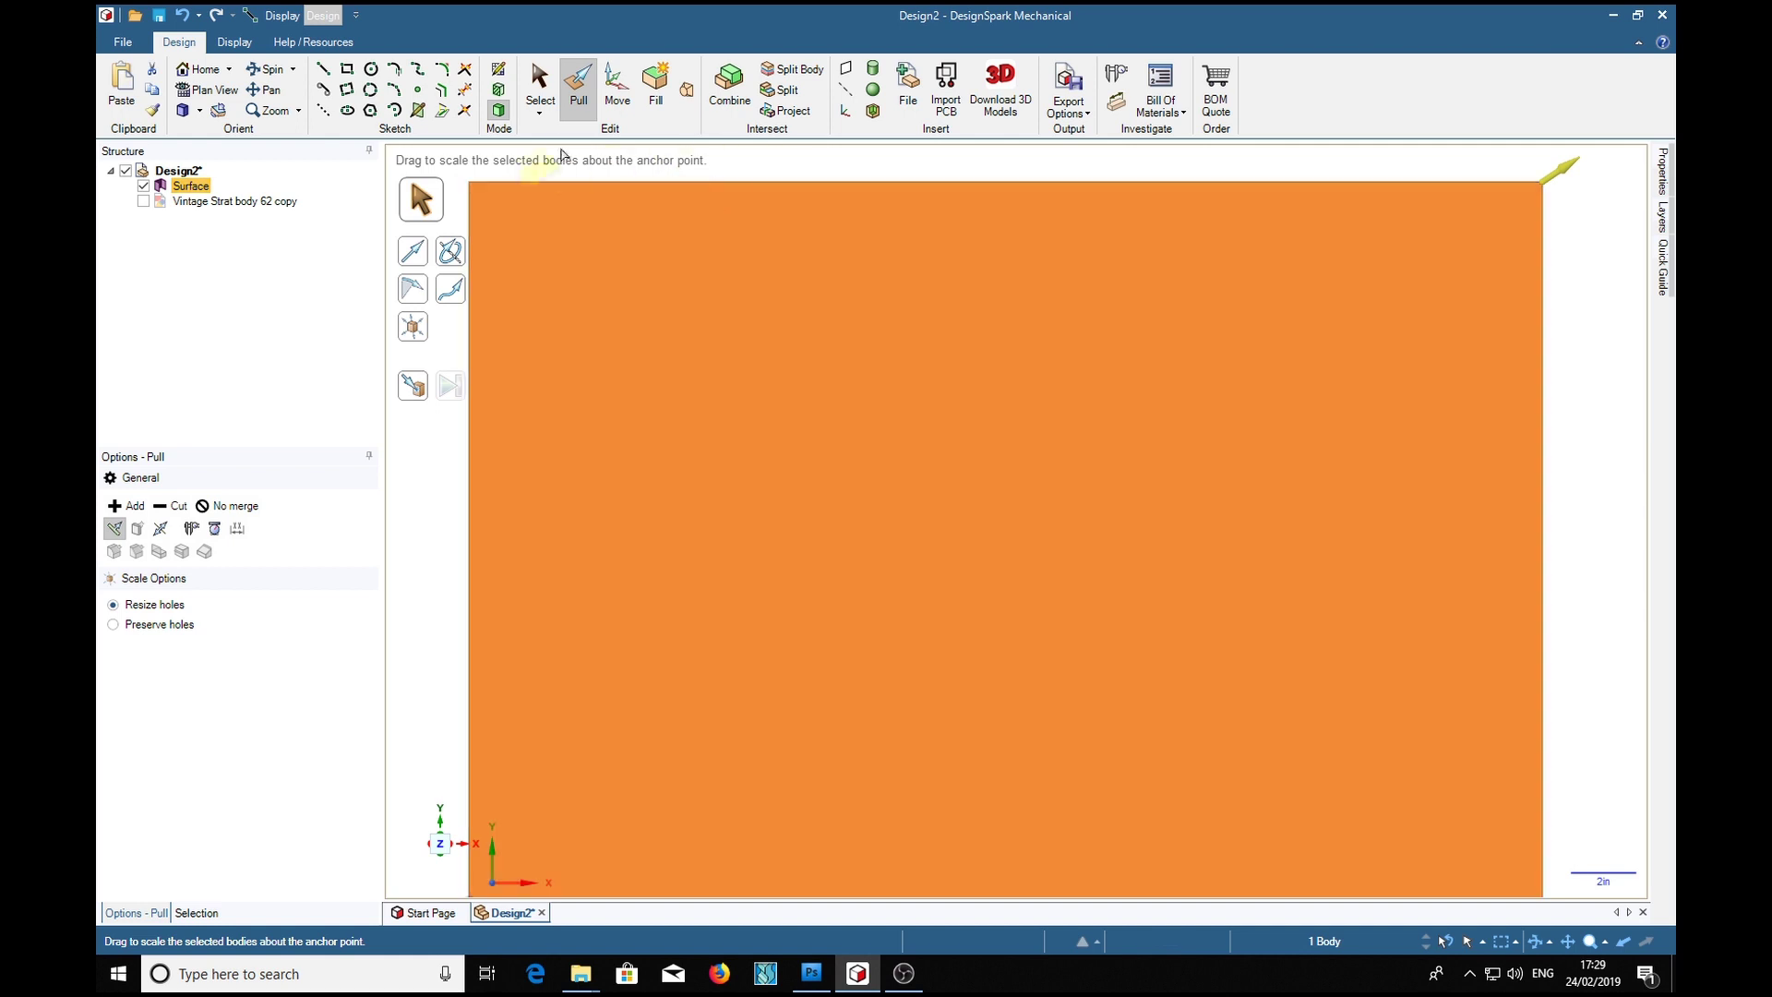
pyautogui.click(540, 85)
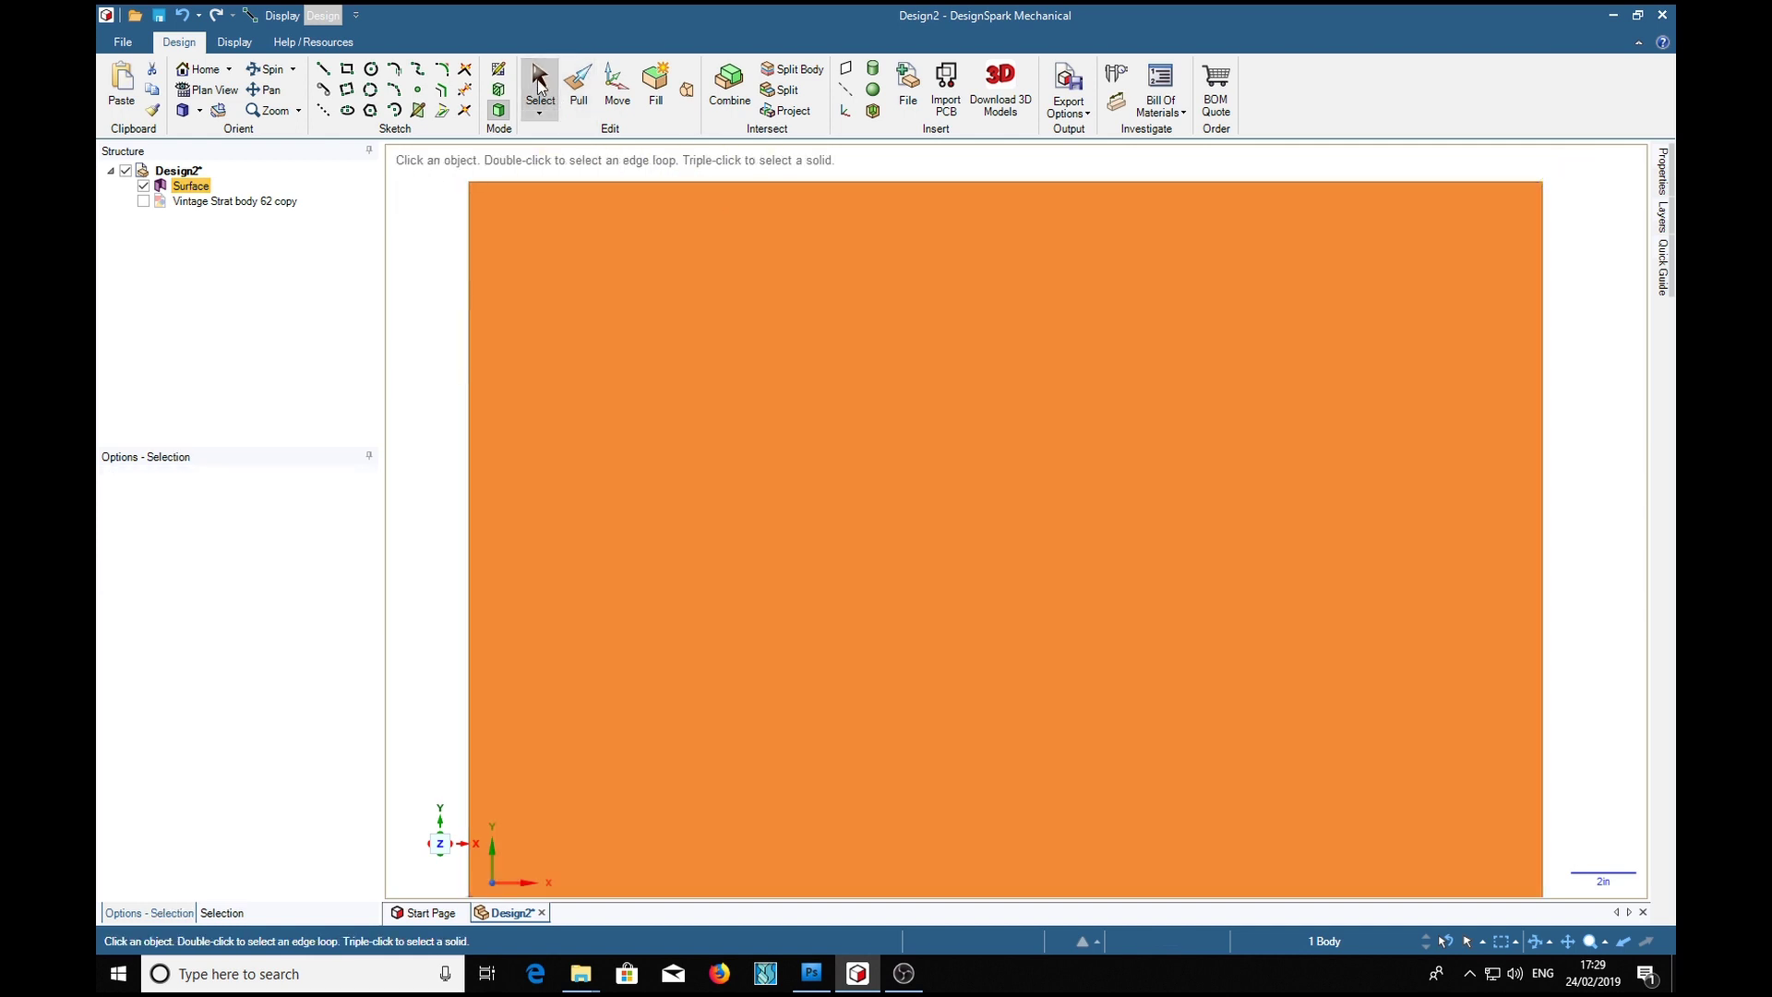
pyautogui.click(143, 202)
pyautogui.click(558, 864)
pyautogui.click(425, 433)
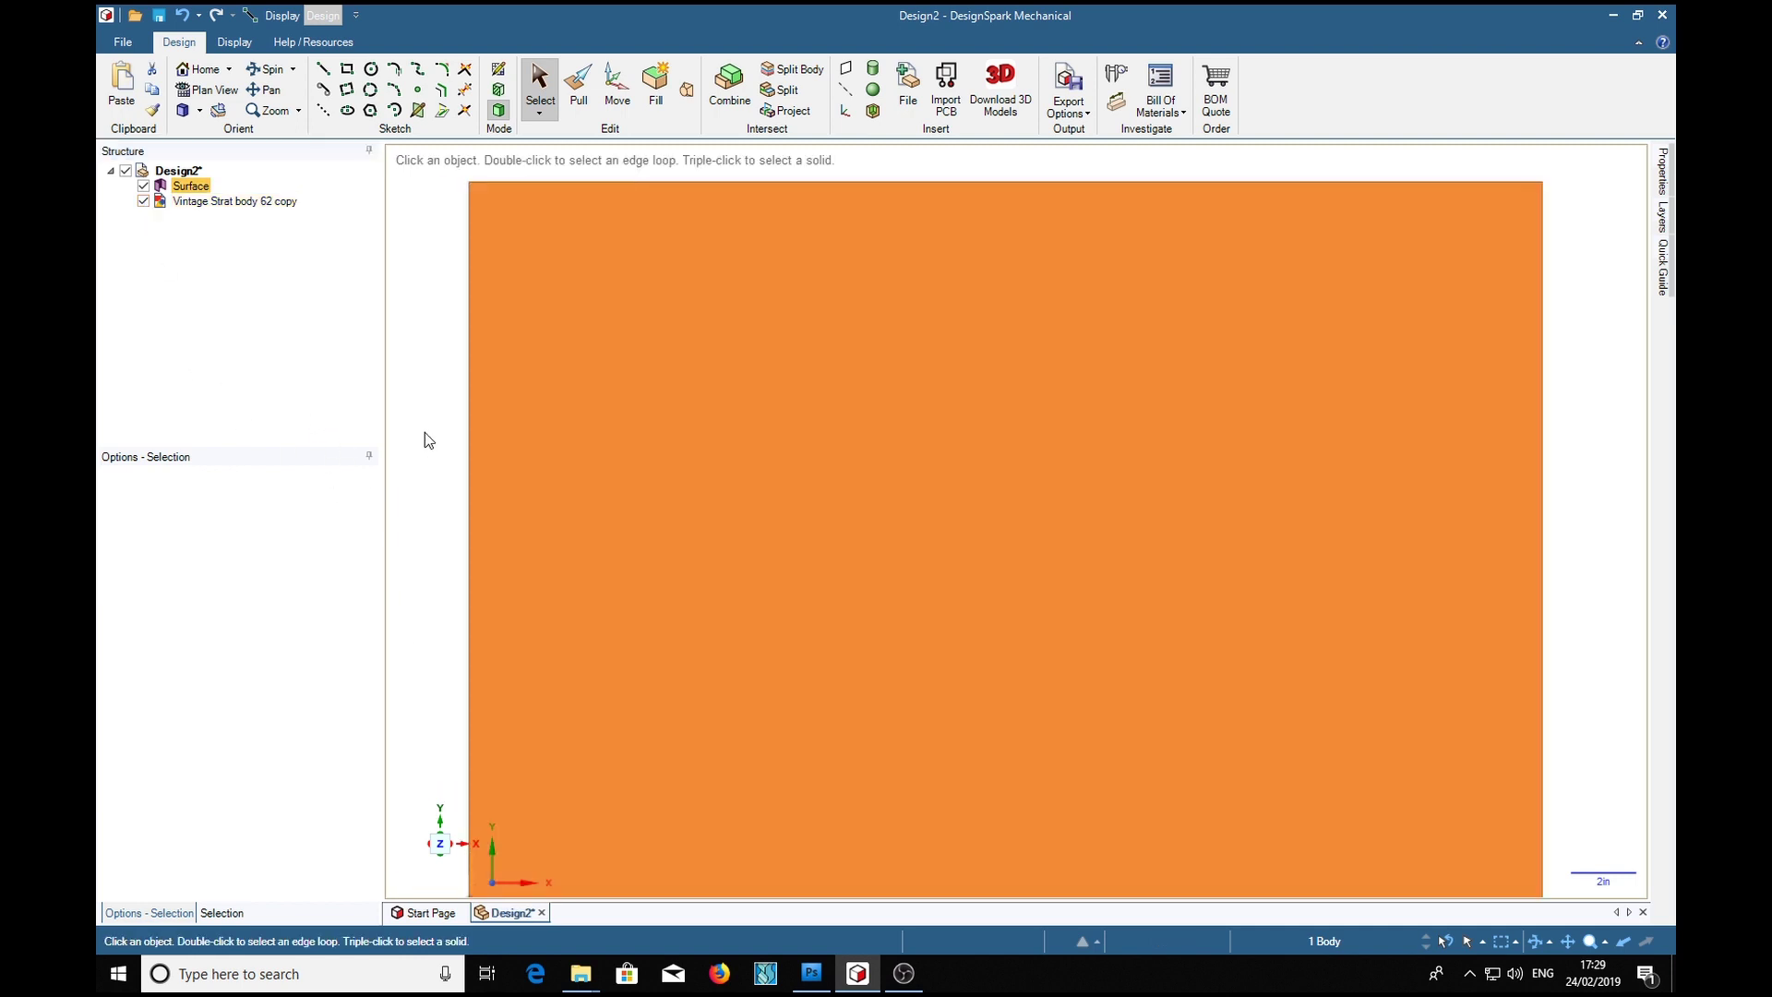
pyautogui.click(221, 203)
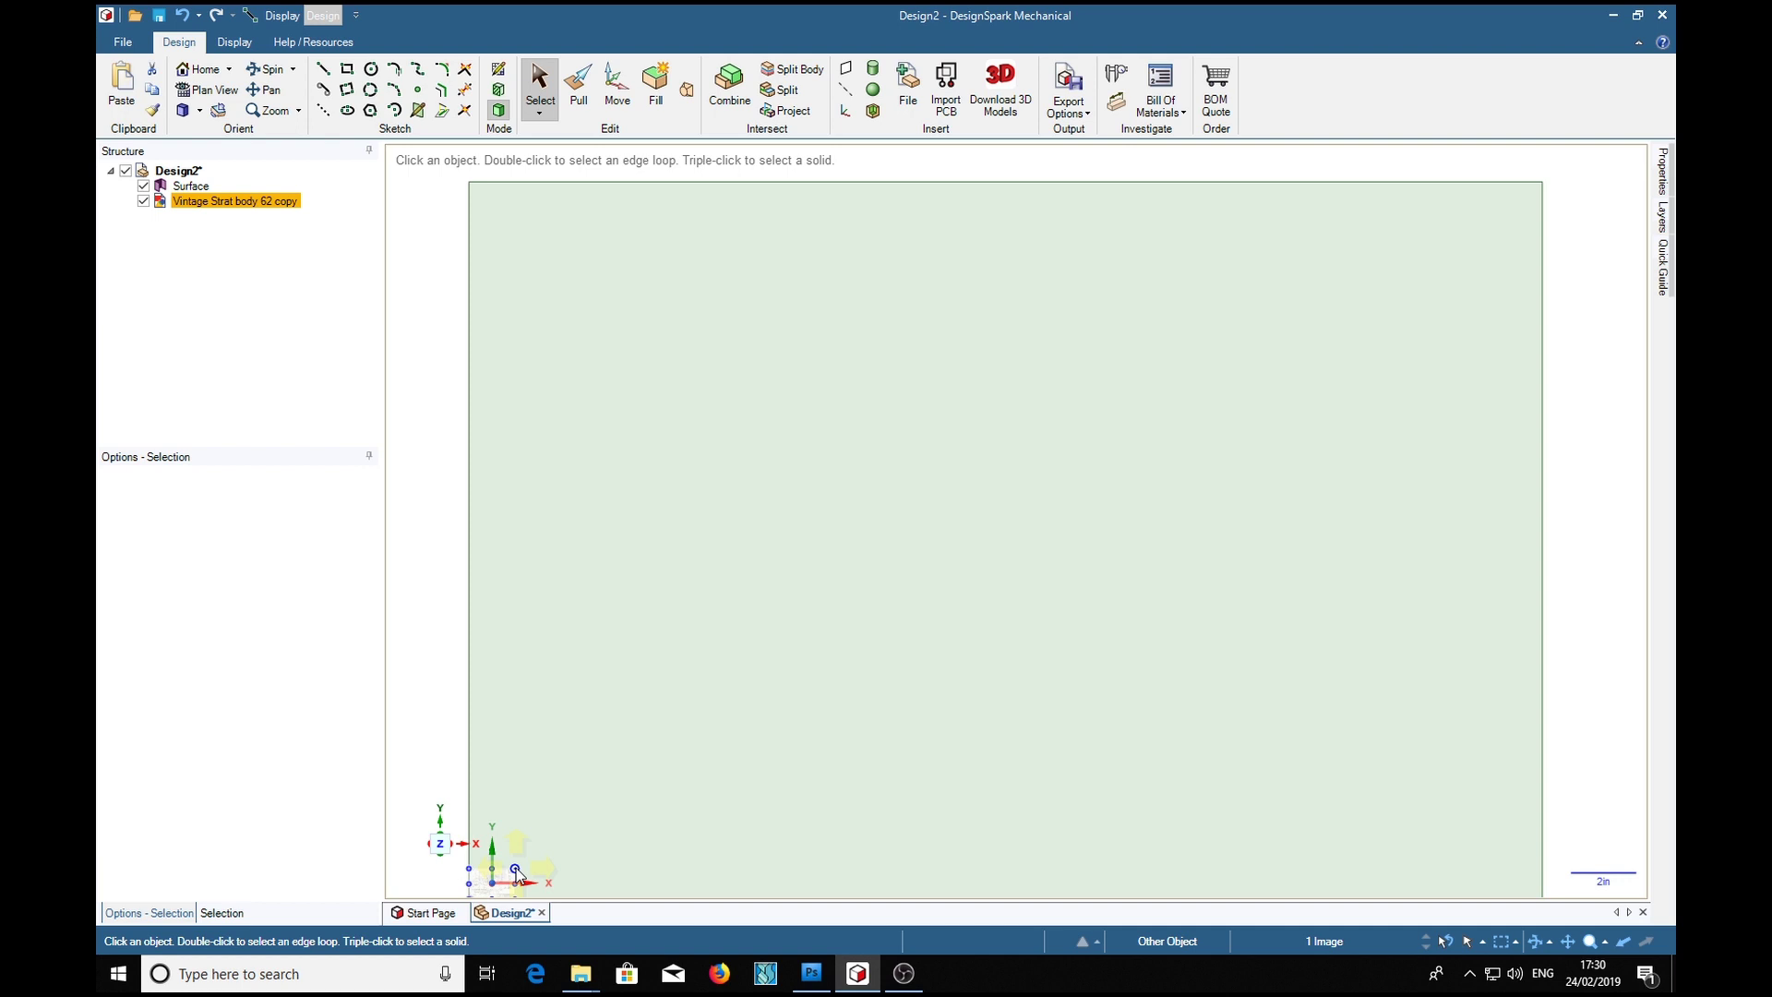
pyautogui.moveTo(516, 871); pyautogui.dragTo(1547, 189)
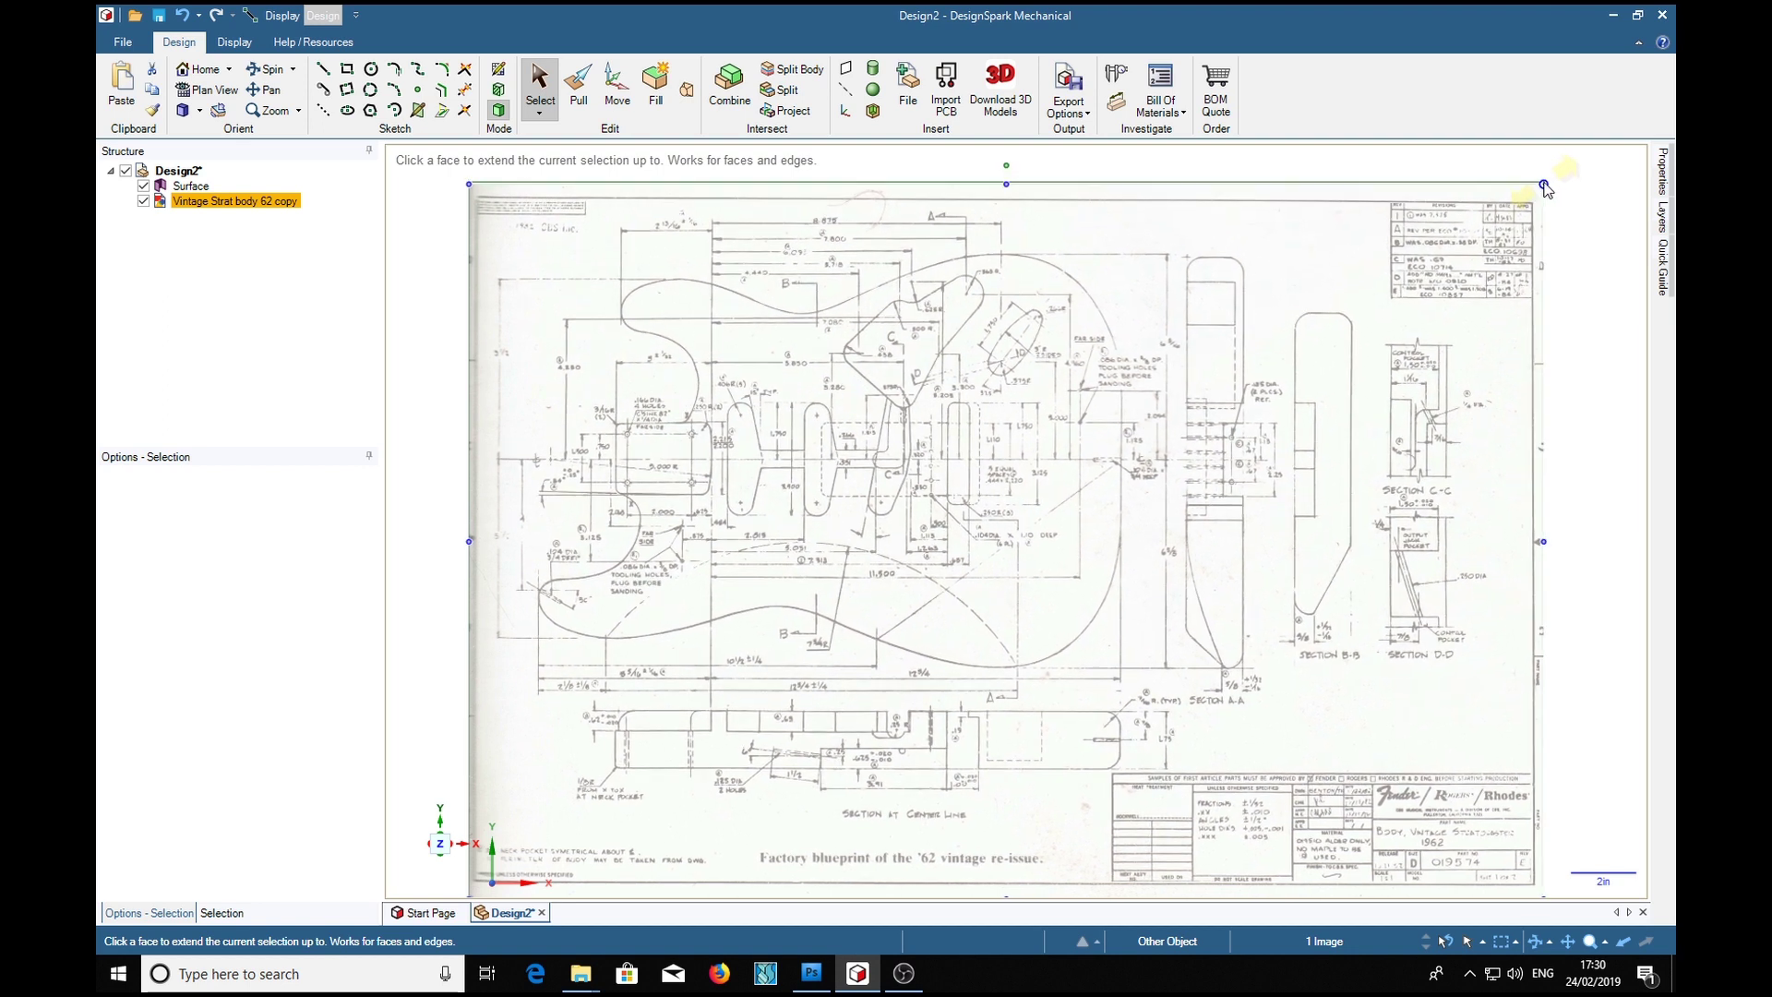
pyautogui.moveTo(1546, 188); pyautogui.dragTo(1547, 189)
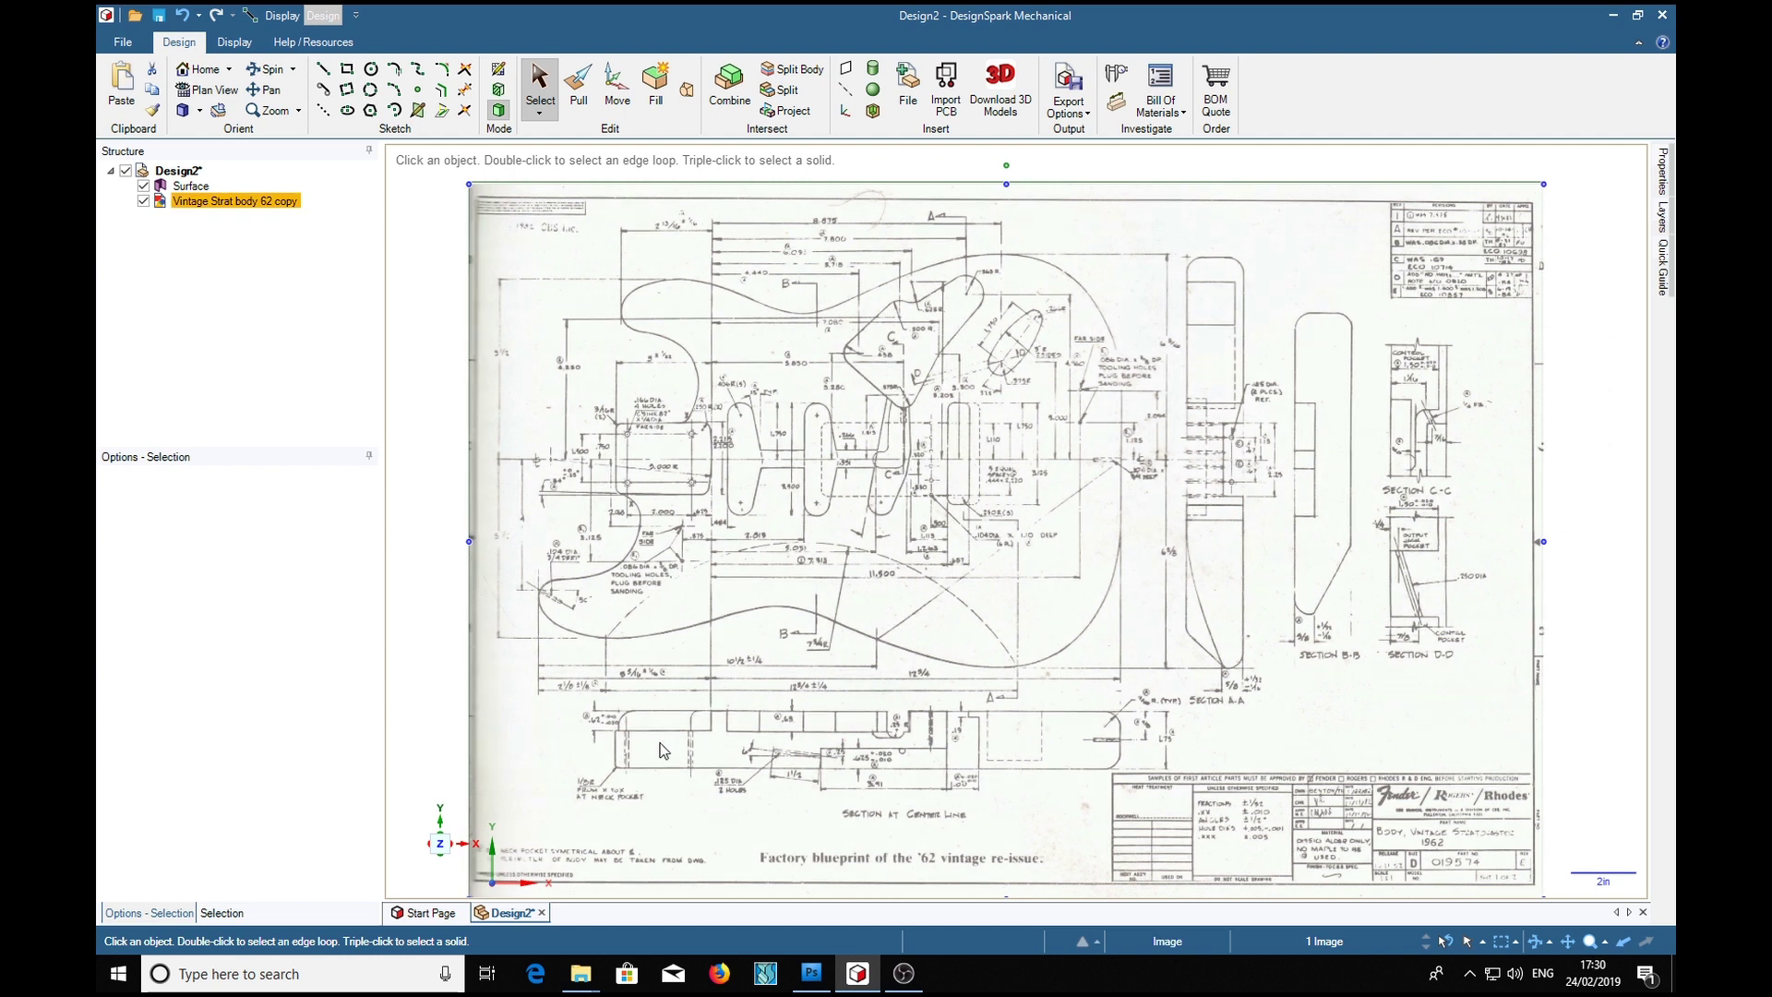
# Check the enlarged blueprint's 12 3/4 dimension line with a temporary sketch line between its arrowheads, then discard the line.
pyautogui.scroll(3, 817, 713)
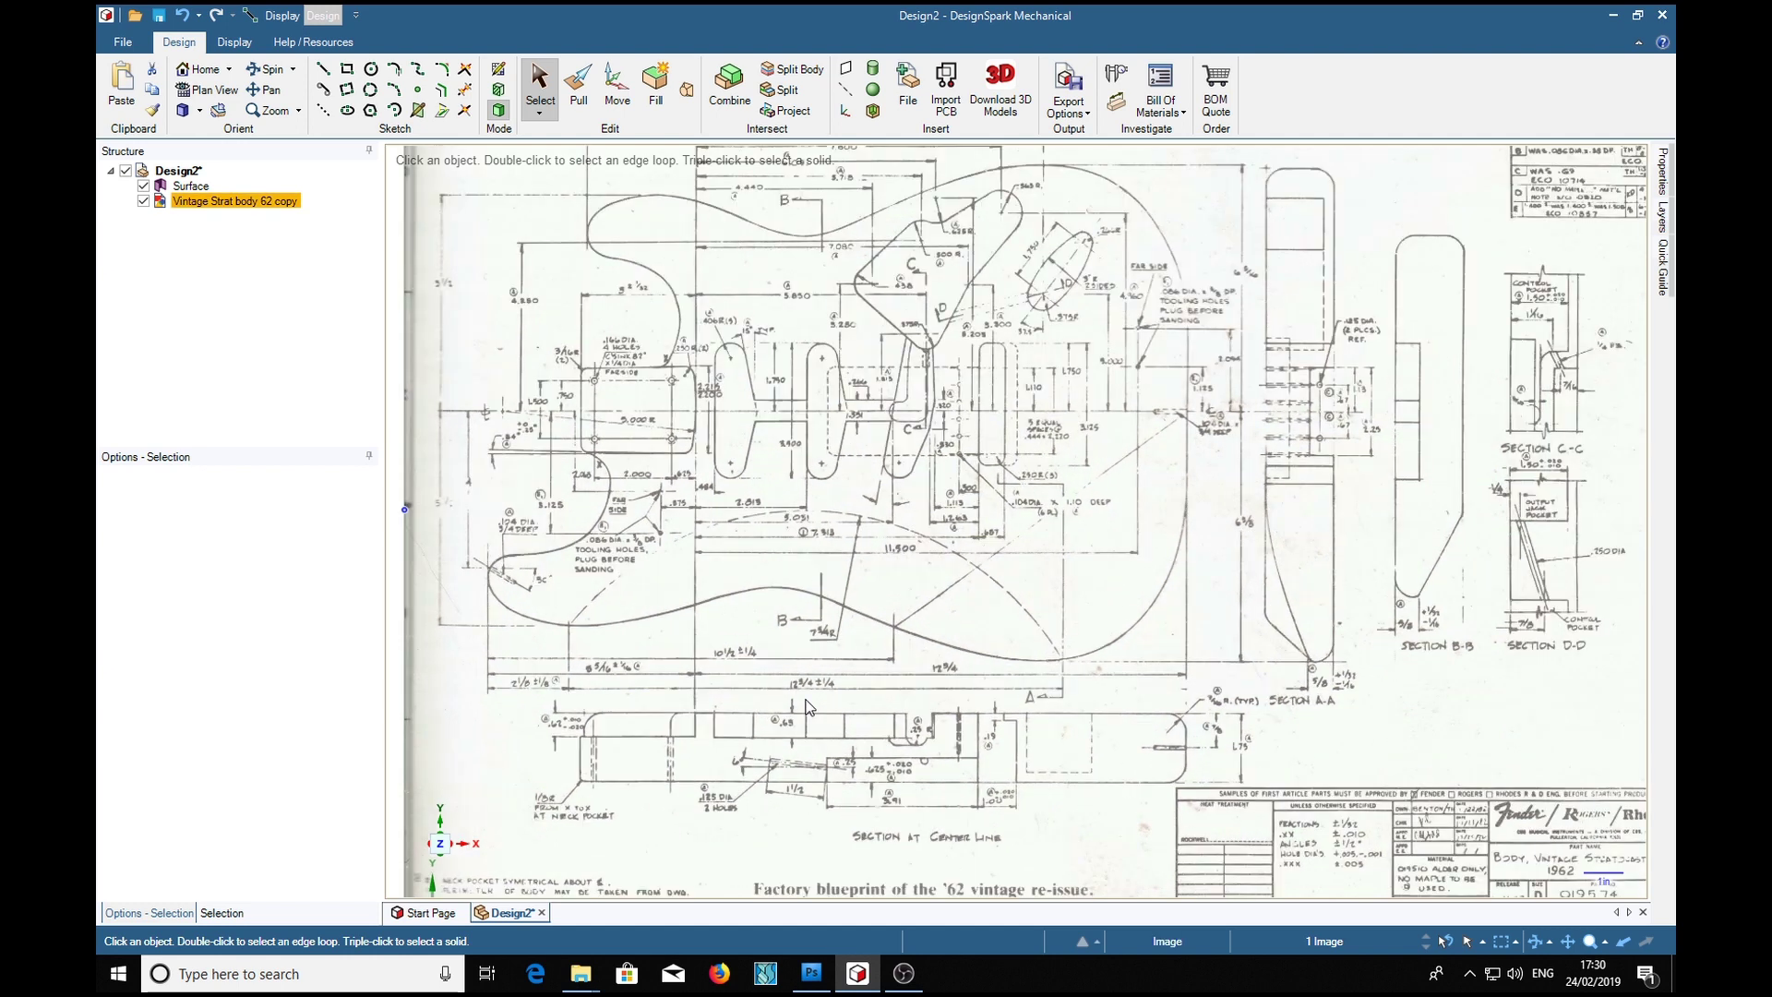
pyautogui.scroll(2, 1137, 650)
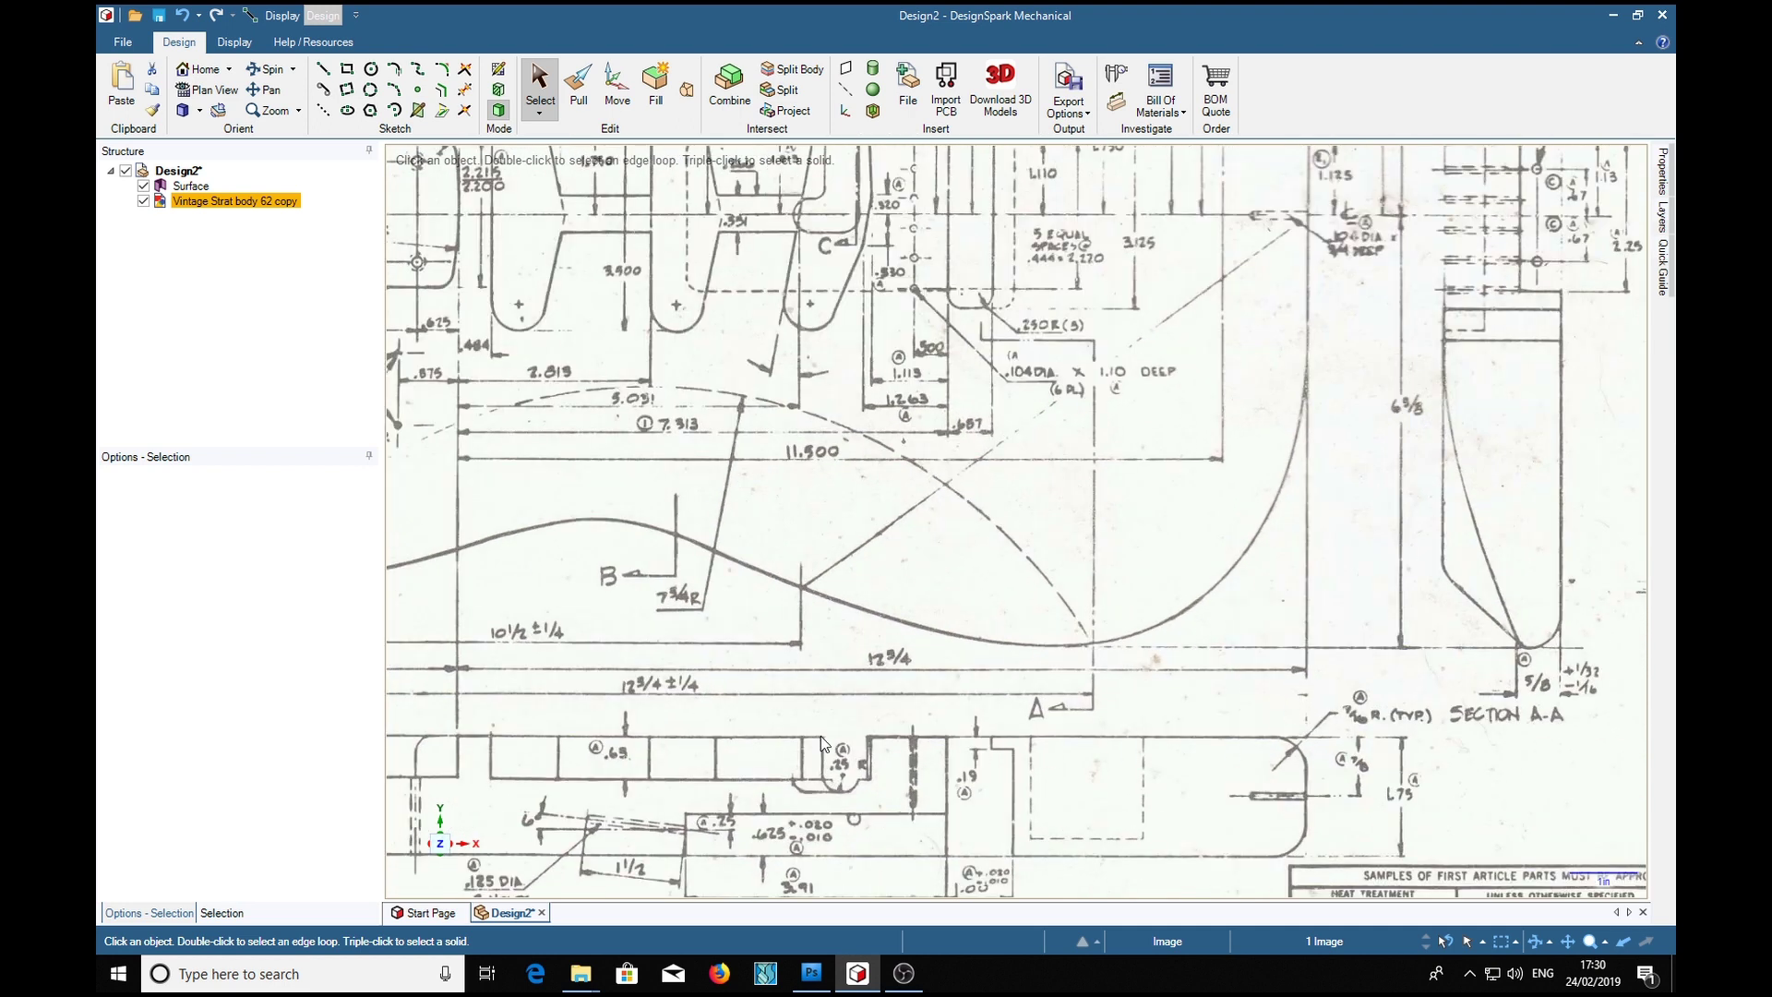
pyautogui.scroll(1, 821, 735)
pyautogui.keyDown('shift'); pyautogui.moveTo(682, 721); pyautogui.dragTo(833, 680, button='middle'); pyautogui.keyUp('shift')
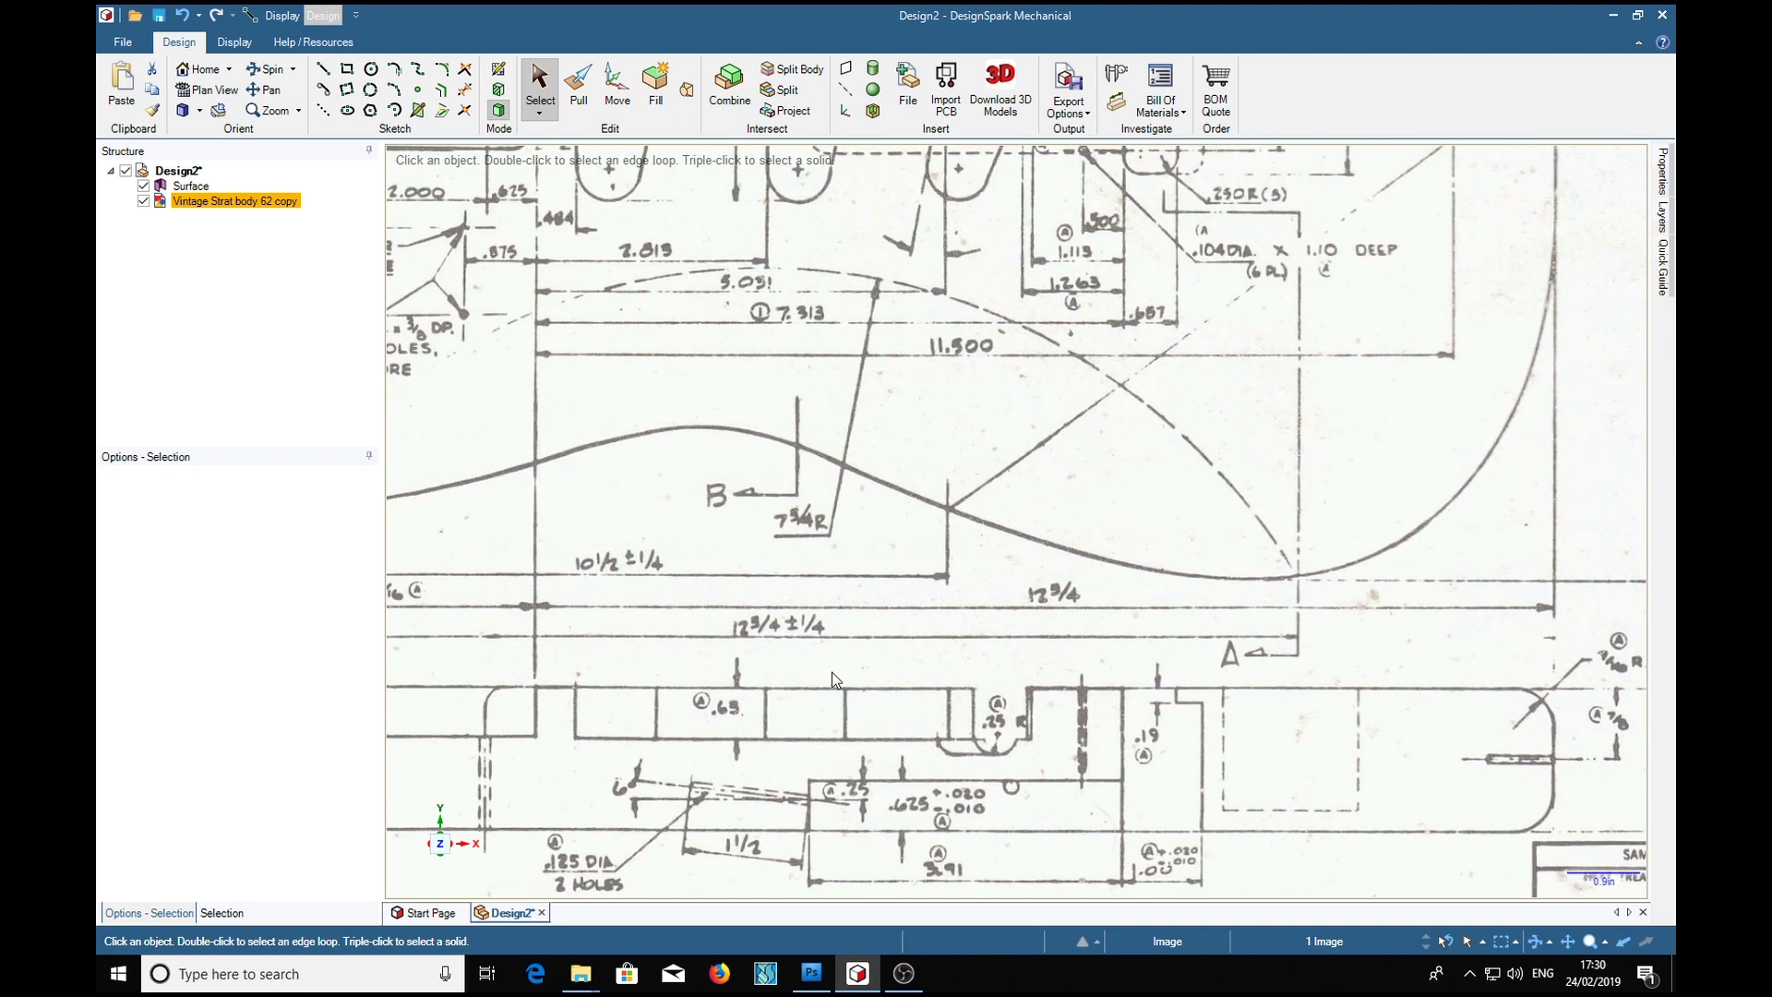
pyautogui.scroll(1, 739, 693)
pyautogui.scroll(1, 885, 664)
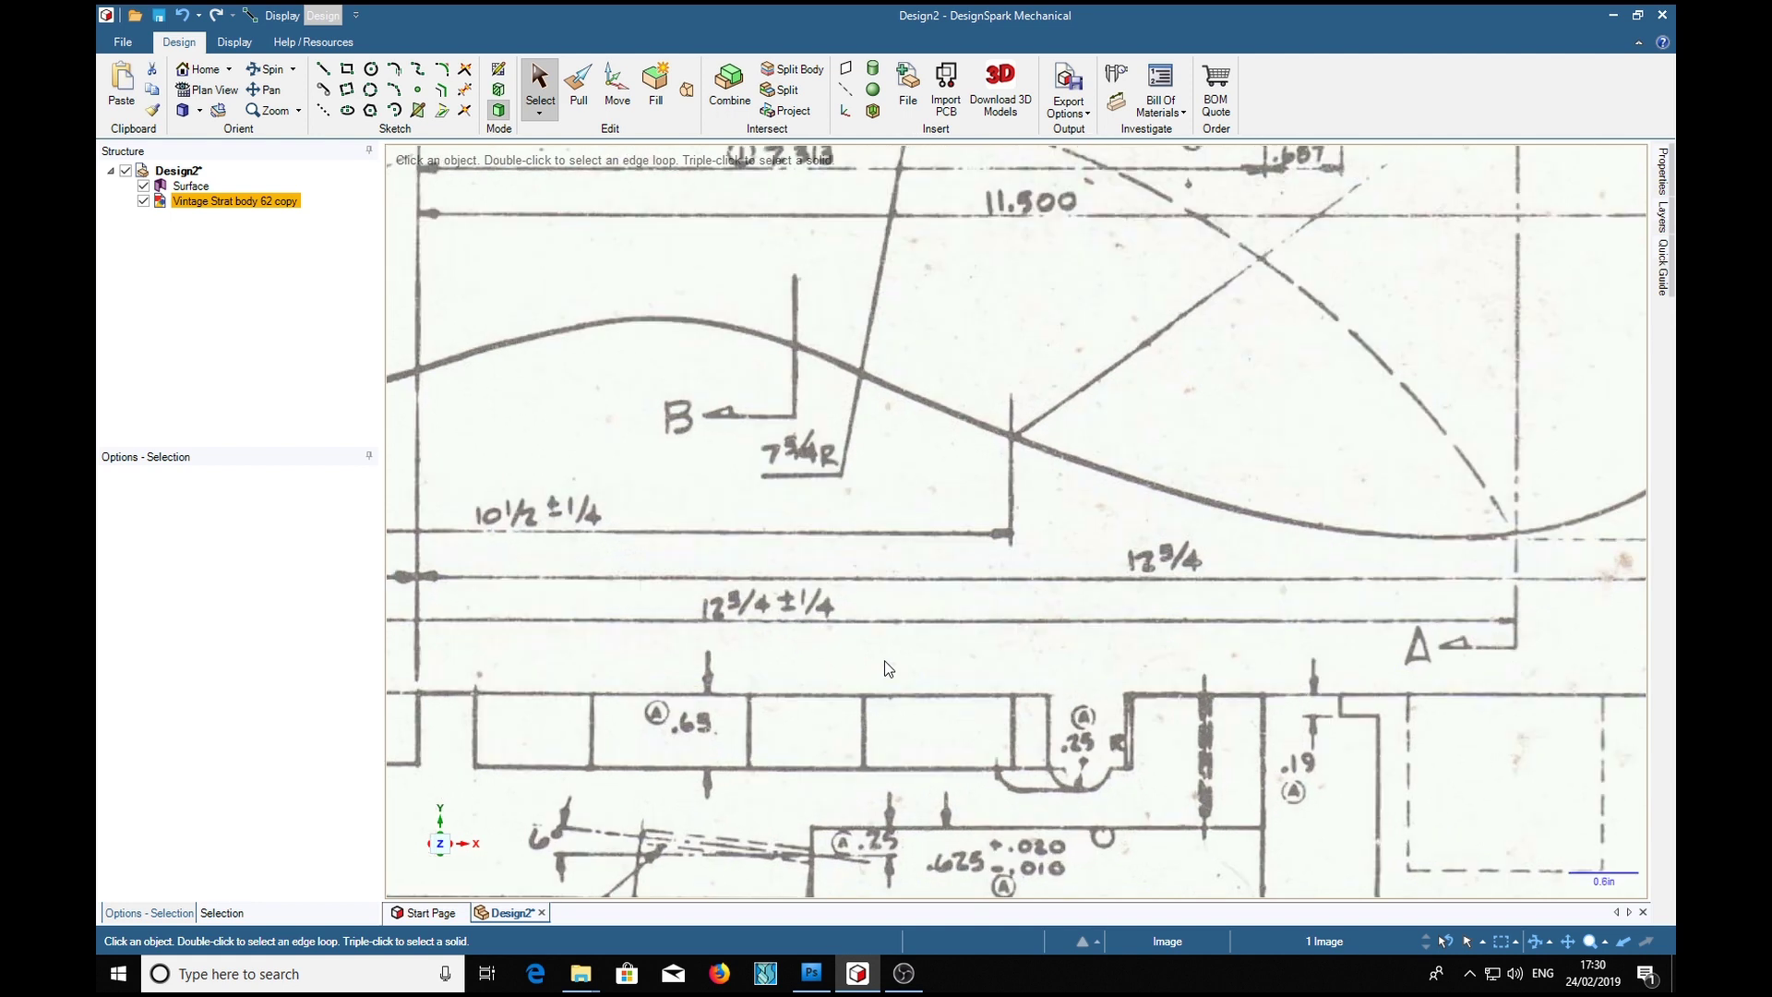
pyautogui.scroll(3, 393, 604)
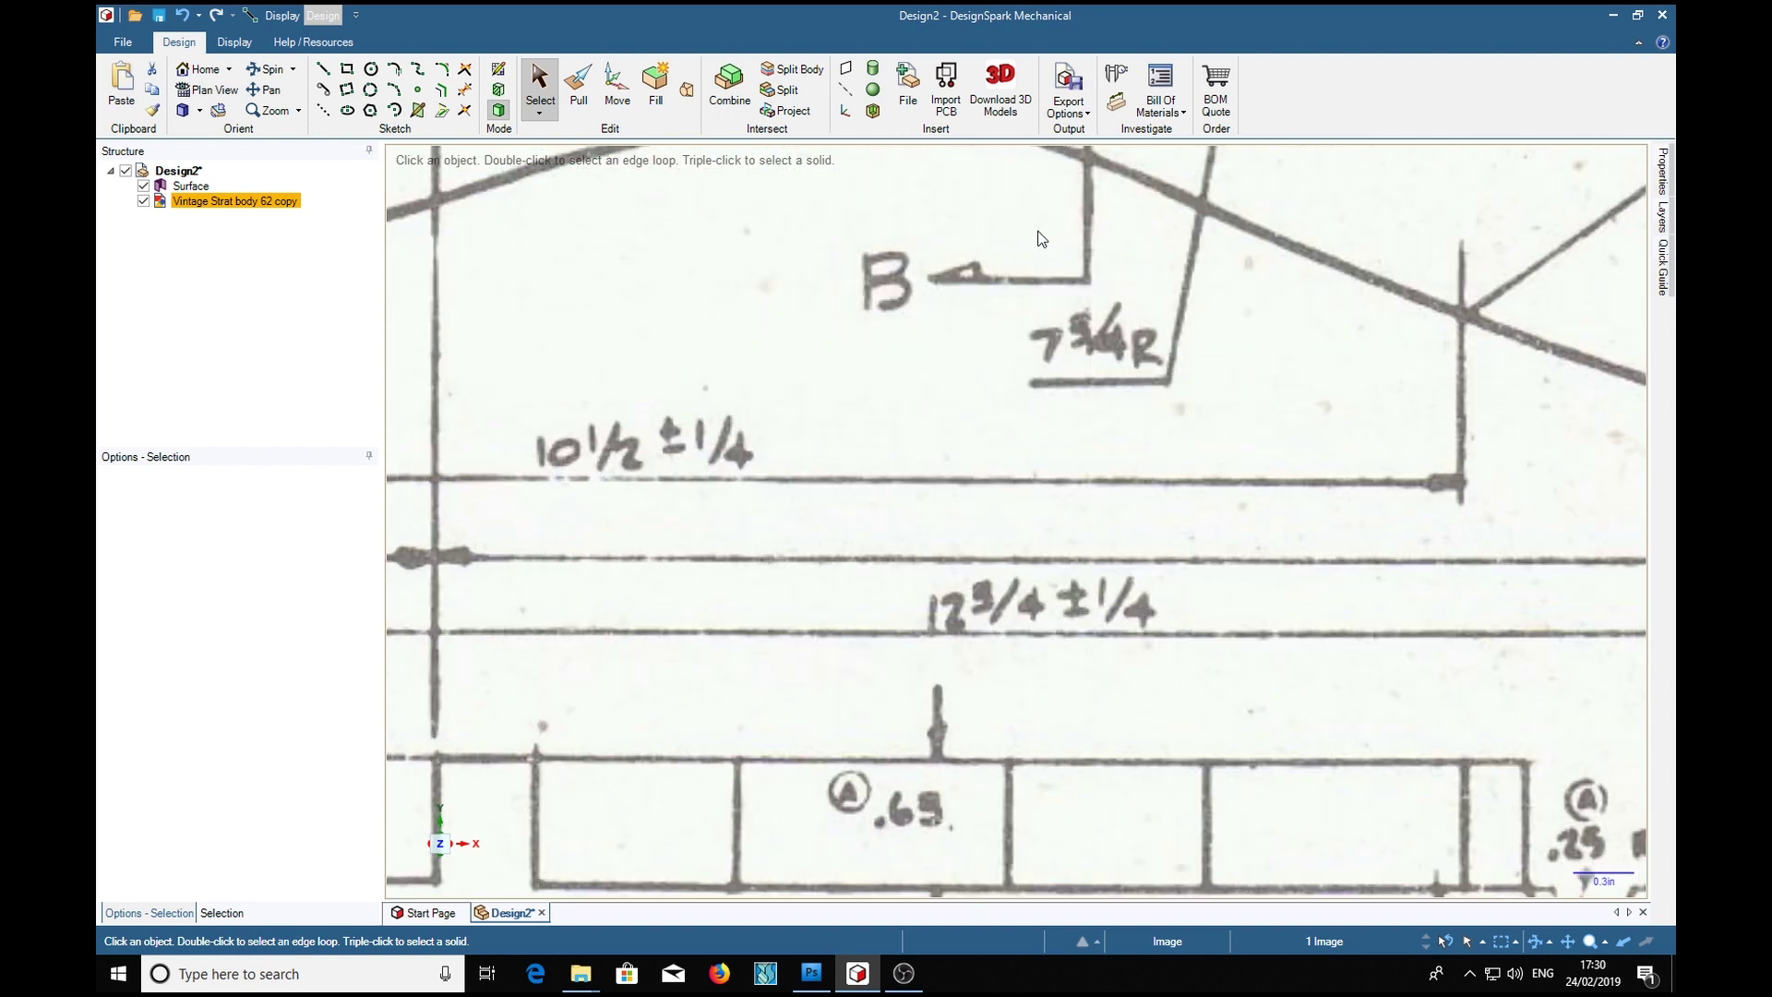
pyautogui.click(322, 70)
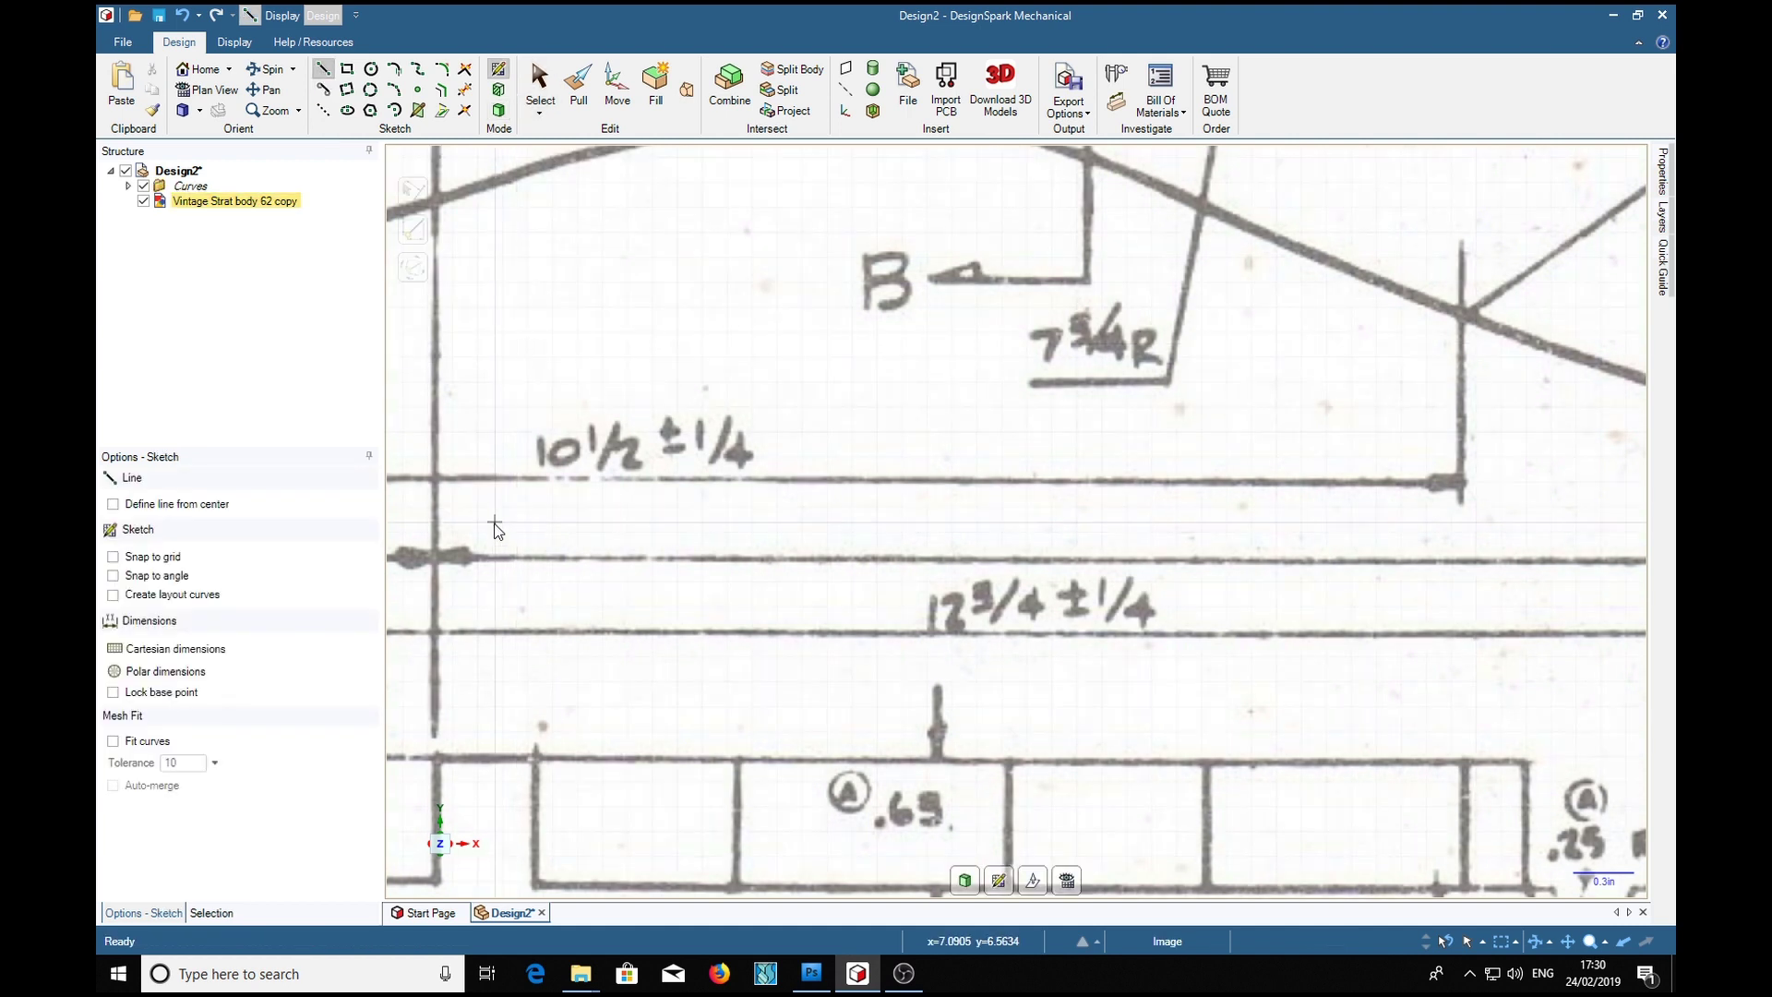
pyautogui.click(434, 556)
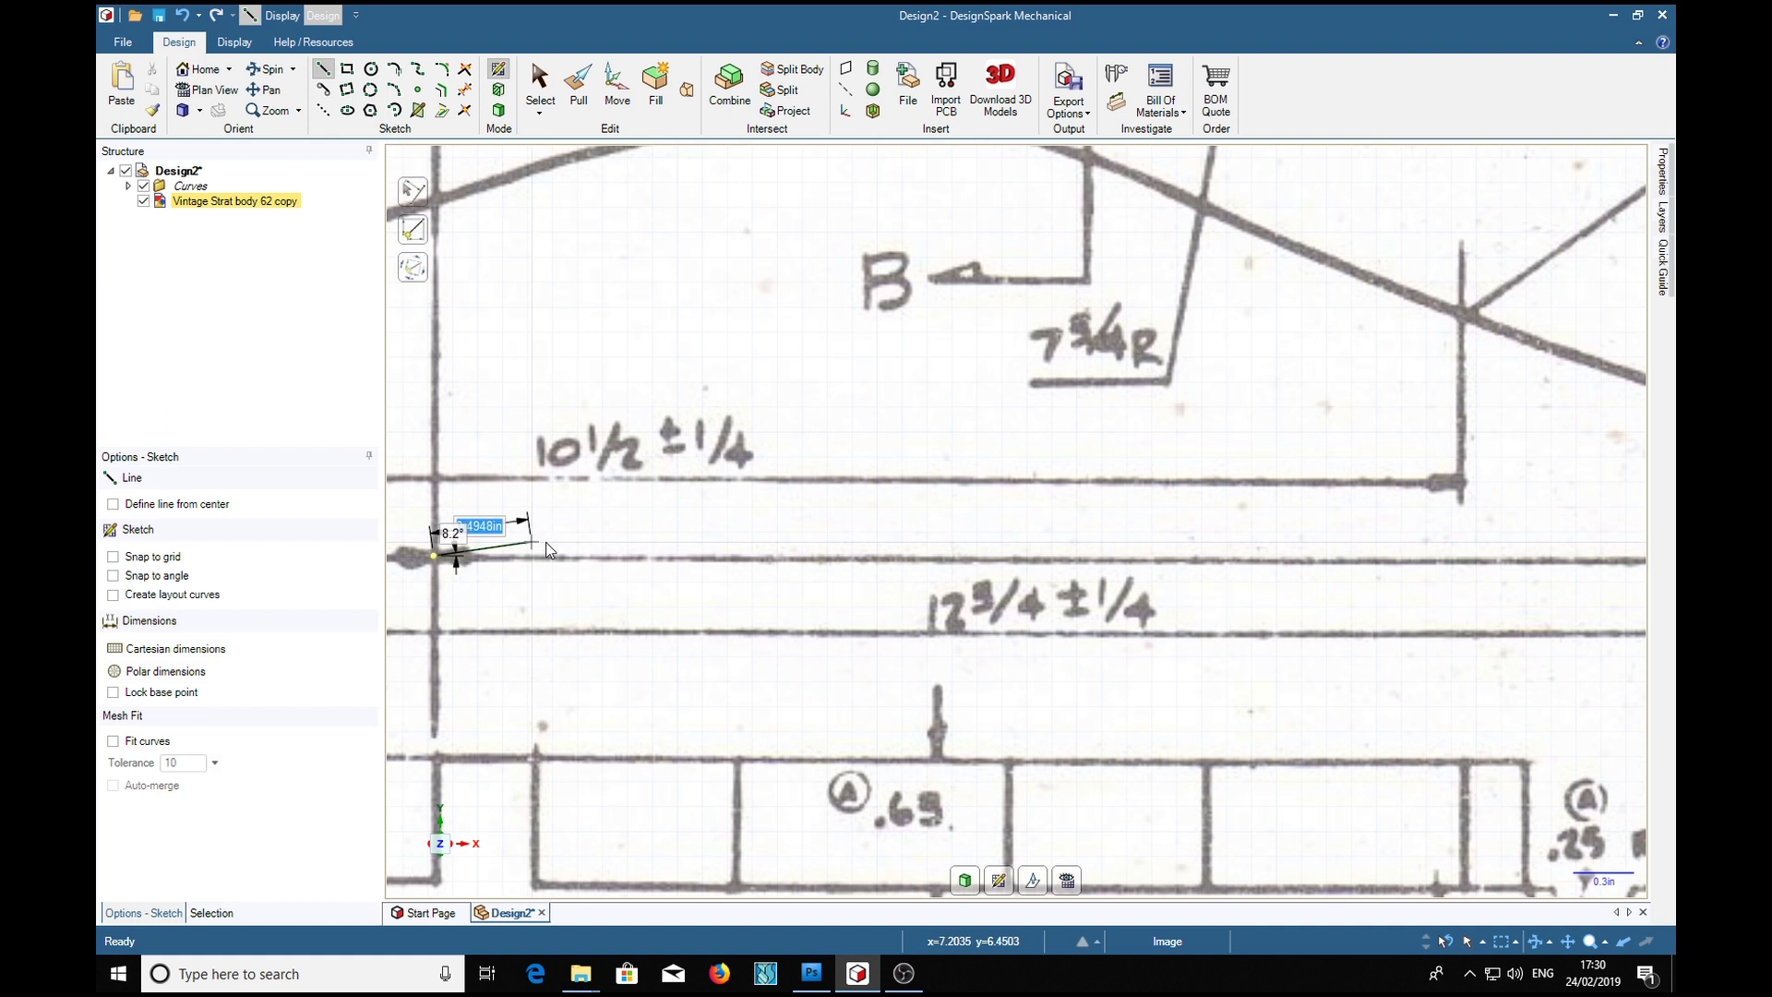
pyautogui.keyDown('shift'); pyautogui.moveTo(1582, 526); pyautogui.dragTo(514, 566, button='middle'); pyautogui.keyUp('shift')
pyautogui.moveTo(1462, 566)
pyautogui.keyDown('shift'); pyautogui.mouseDown(button='middle')
pyautogui.moveTo(1487, 554)
pyautogui.moveTo(843, 585)
pyautogui.mouseUp(button='middle'); pyautogui.keyUp('shift')
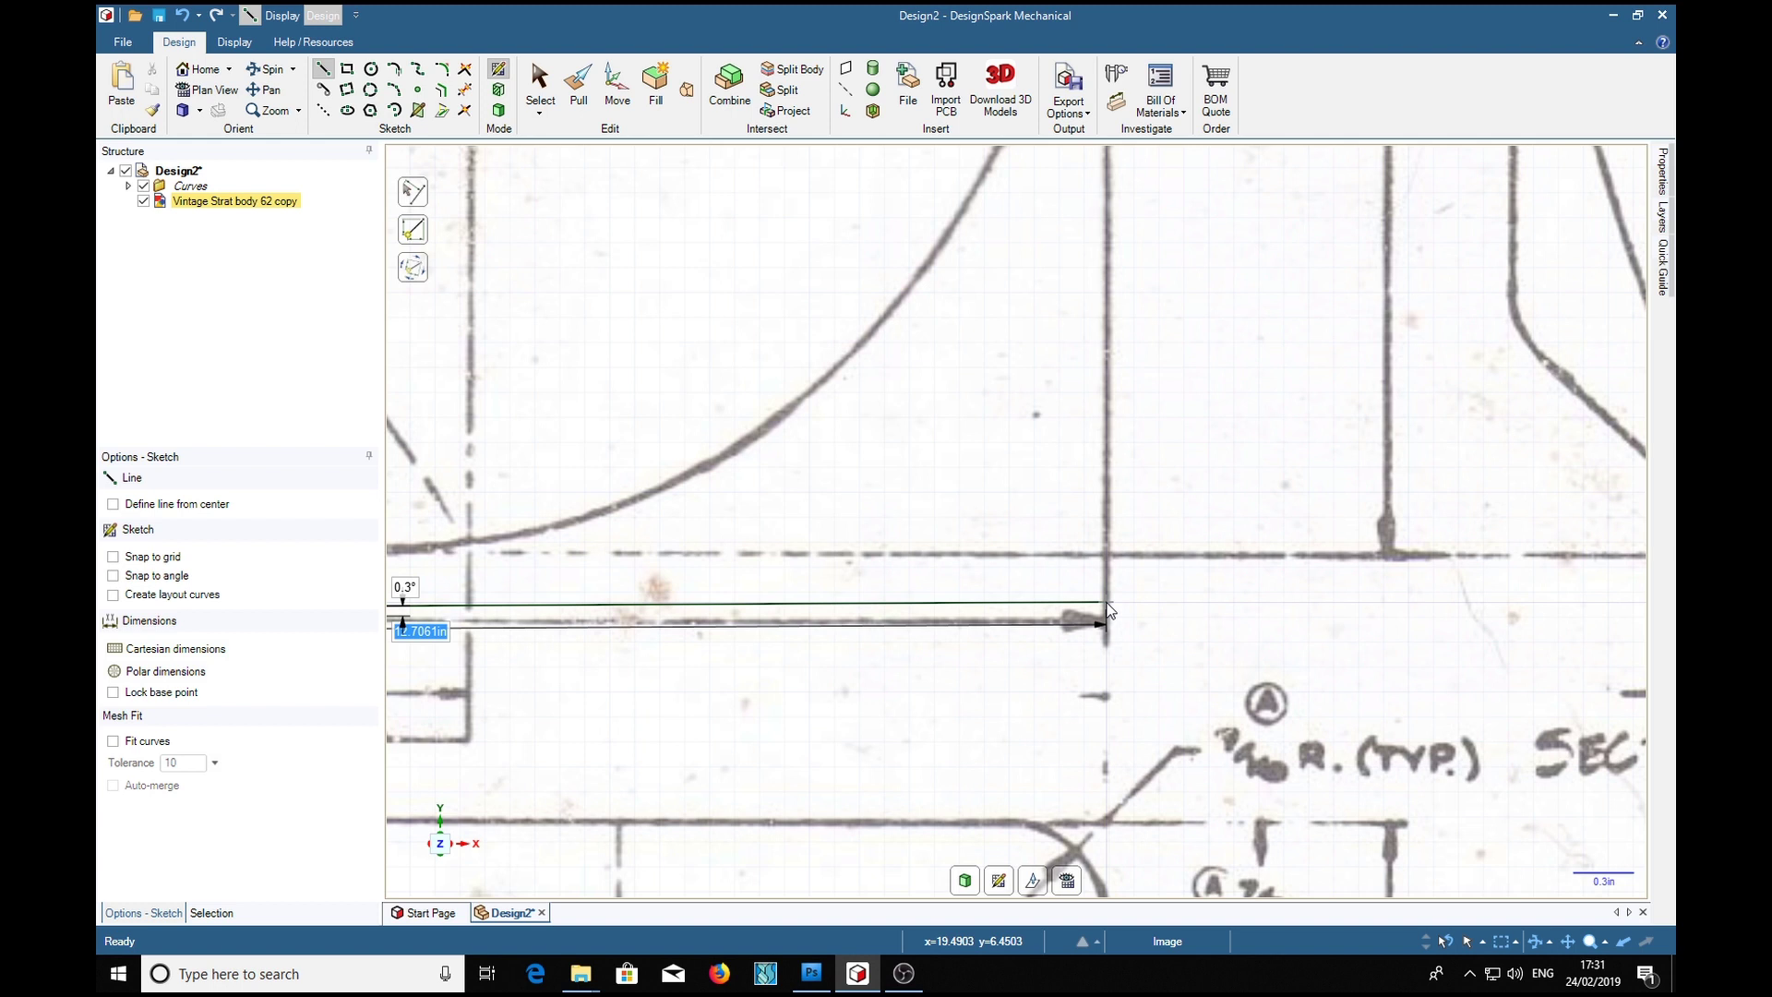
pyautogui.press('Escape')
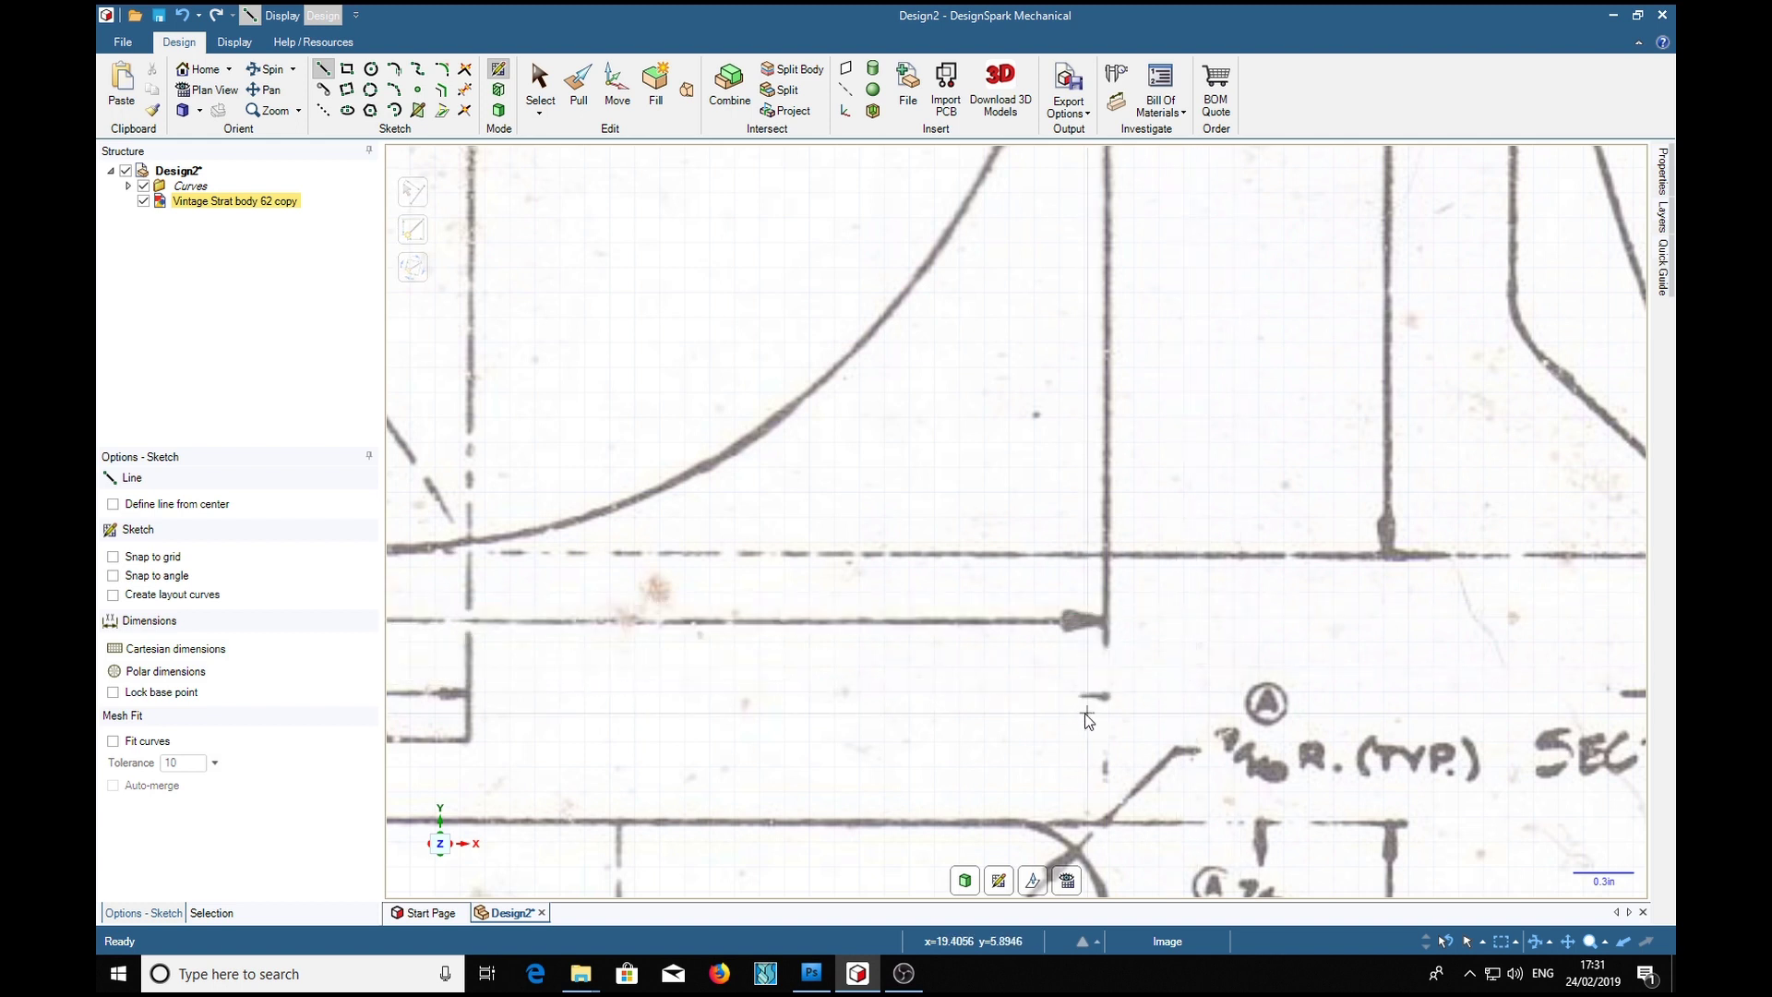
pyautogui.scroll(-10, 990, 659)
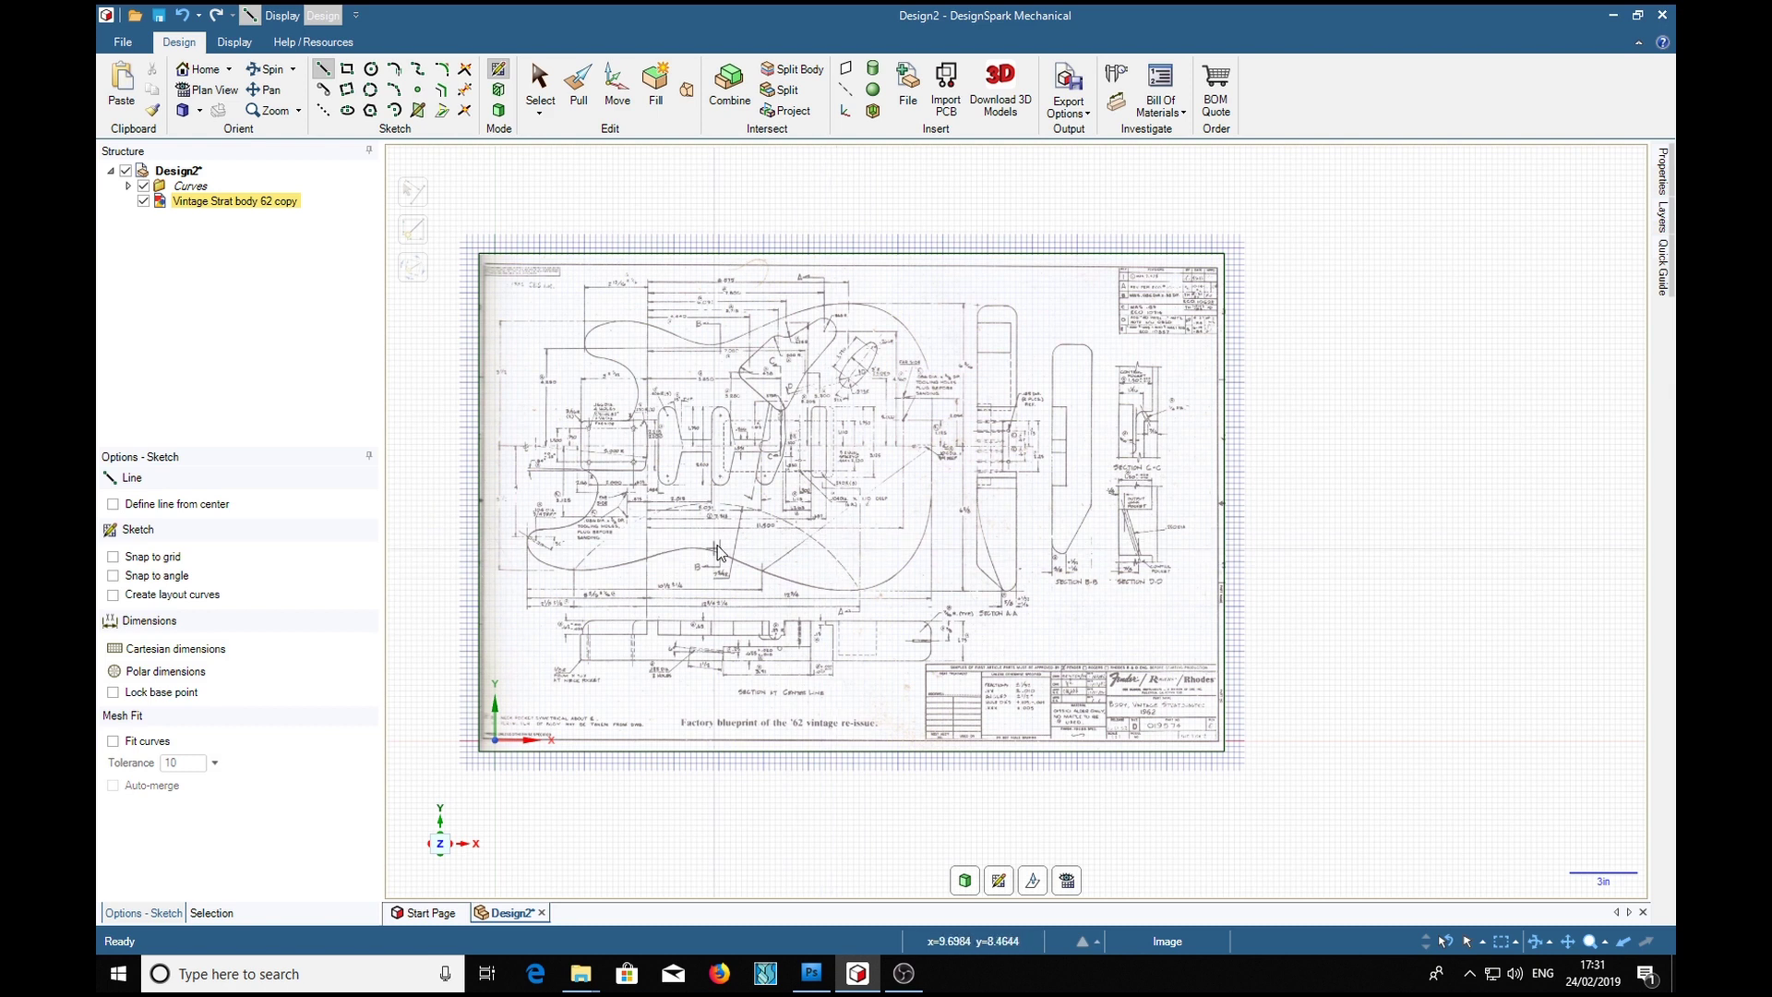
pyautogui.keyDown('shift'); pyautogui.moveTo(817, 491); pyautogui.dragTo(971, 513, button='middle'); pyautogui.keyUp('shift')
pyautogui.scroll(4, 971, 513)
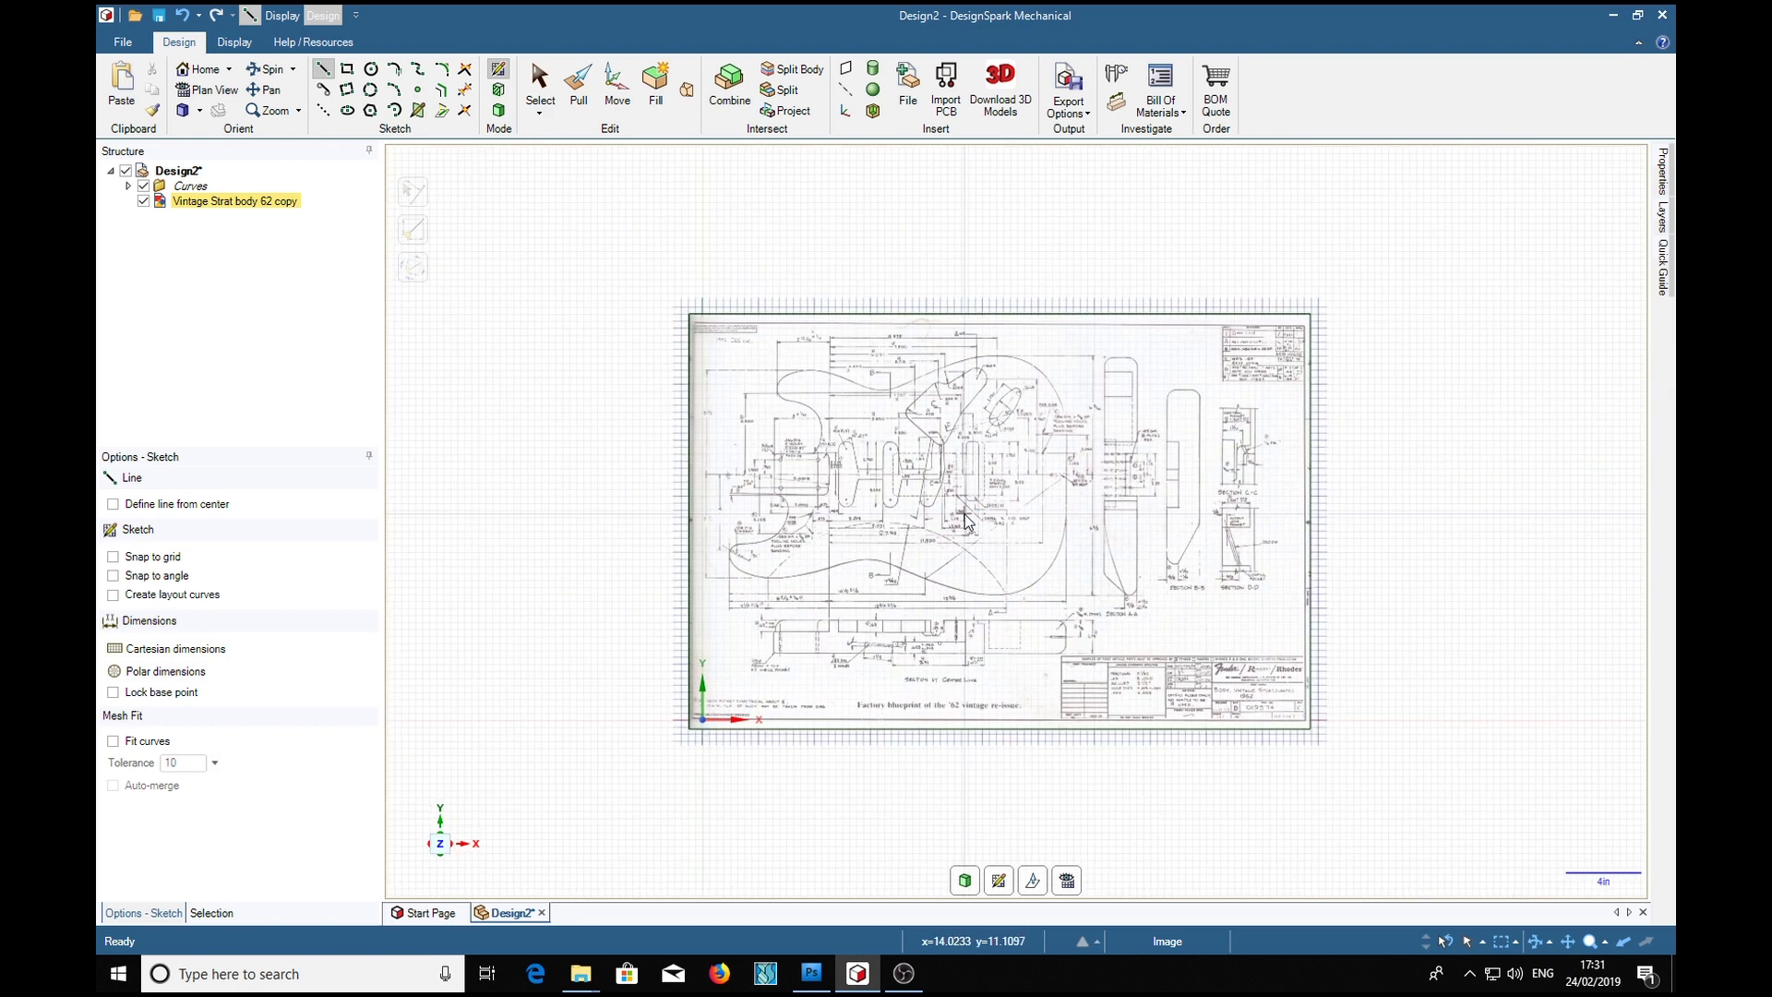